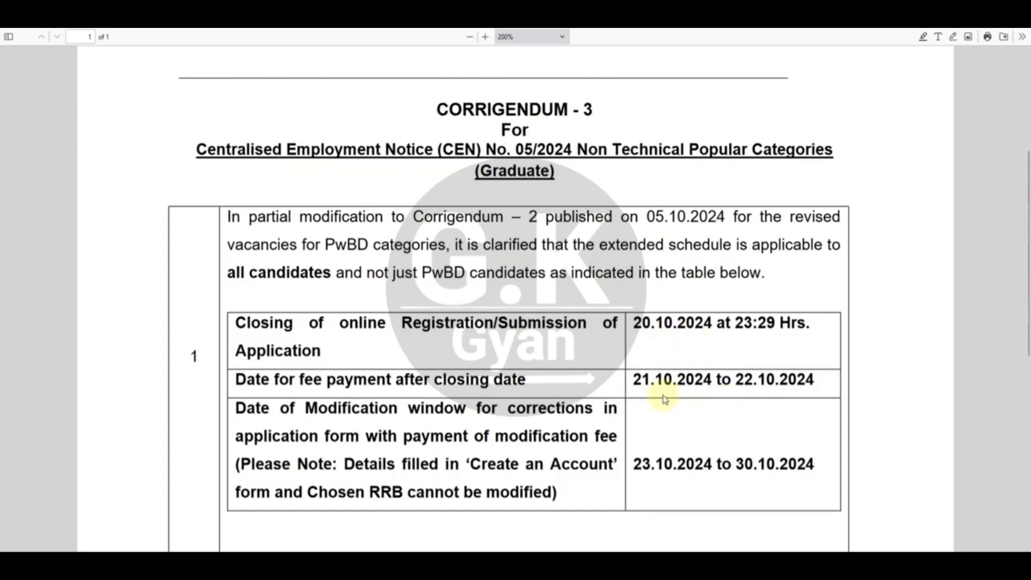
Open the OBC - NCL certificate format from the CEN-06/2024 download formats on the Railway Recruitment Board website.
{"action": "scroll", "coordinate": [569, 394], "scroll_direction": "down", "scroll_amount": 1}
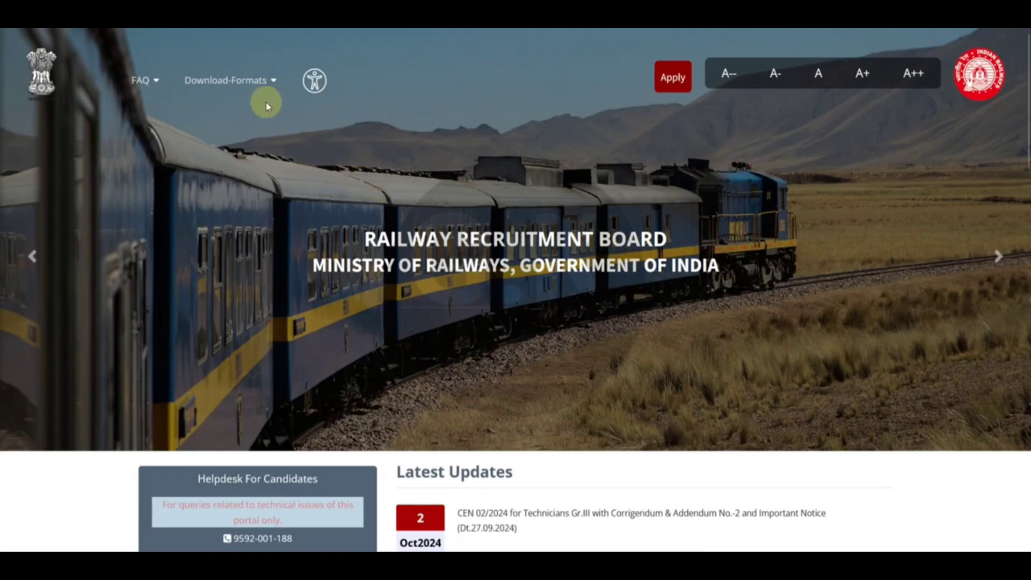
{"action": "left_click", "coordinate": [272, 80]}
{"action": "mouse_move", "coordinate": [251, 111]}
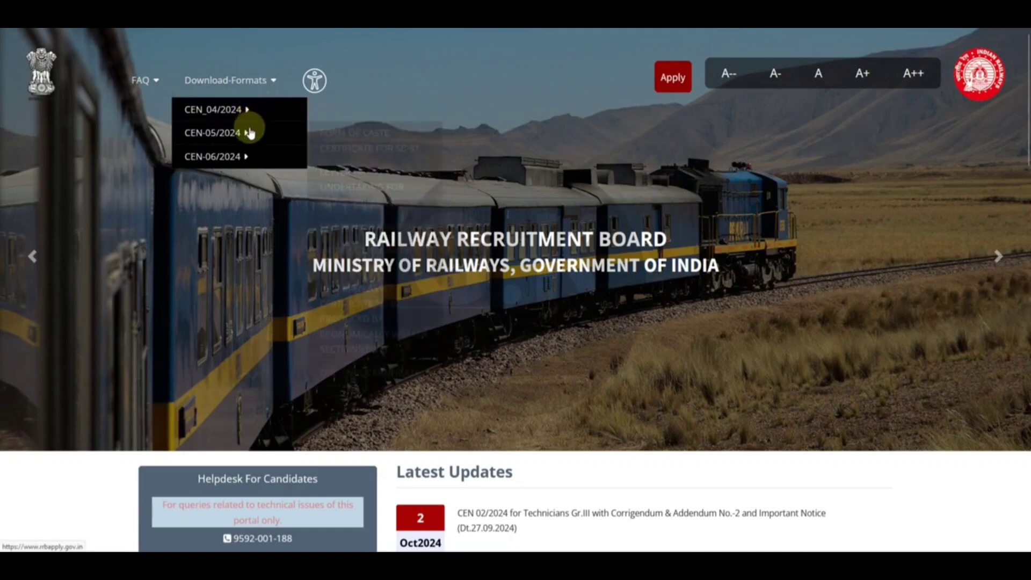
{"action": "mouse_move", "coordinate": [243, 157]}
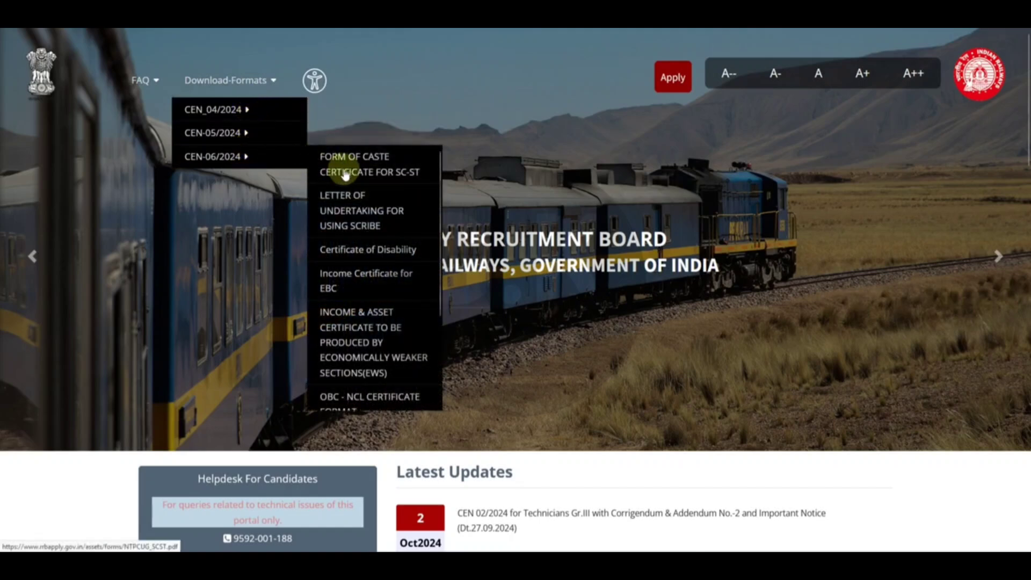
{"action": "scroll", "coordinate": [369, 263], "scroll_direction": "down", "scroll_amount": 2}
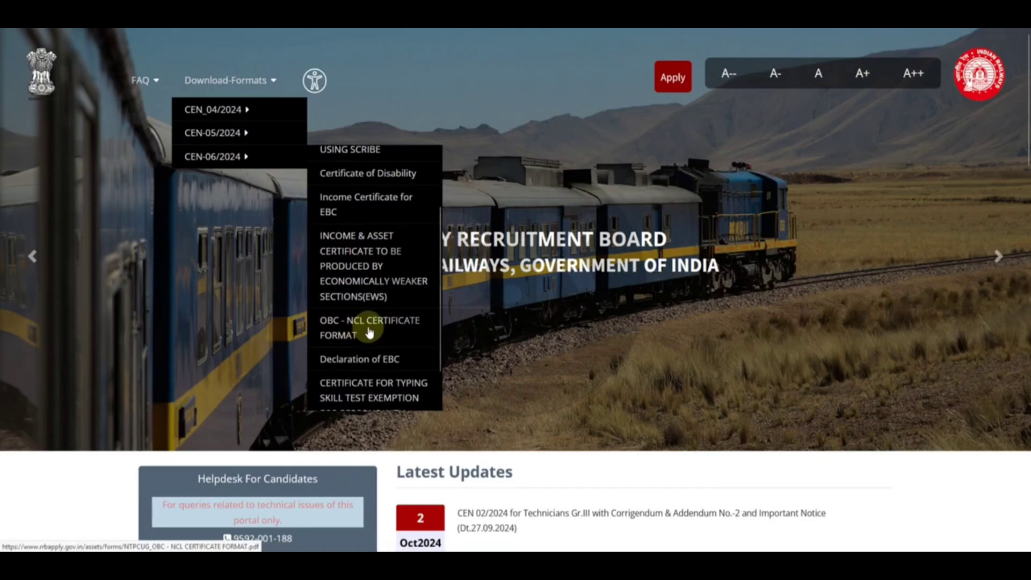
{"action": "left_click", "coordinate": [366, 331]}
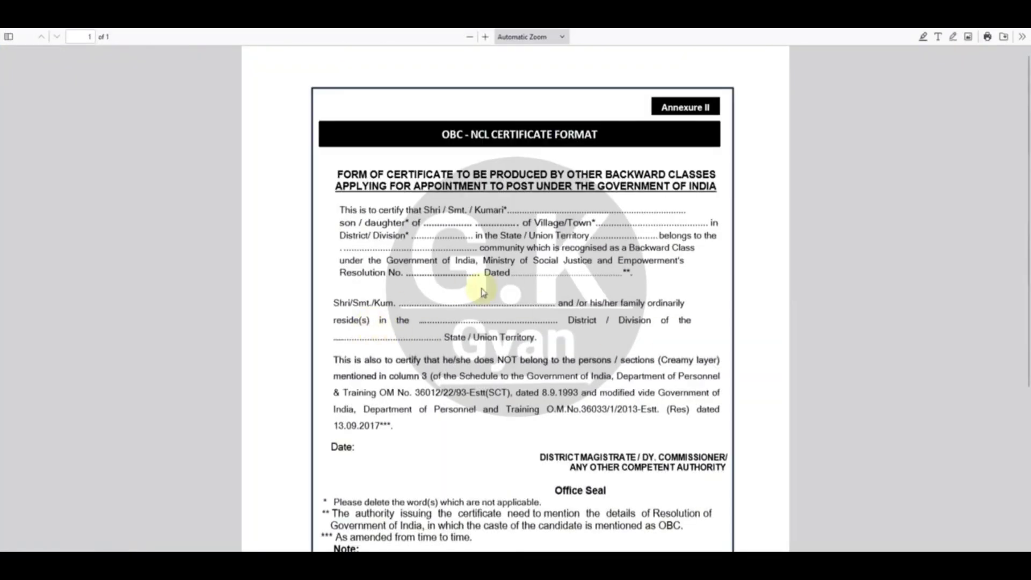
Enlarge the OBC - NCL certificate format to 160% and read its certification wording and footnotes.
{"action": "left_click", "coordinate": [487, 36]}
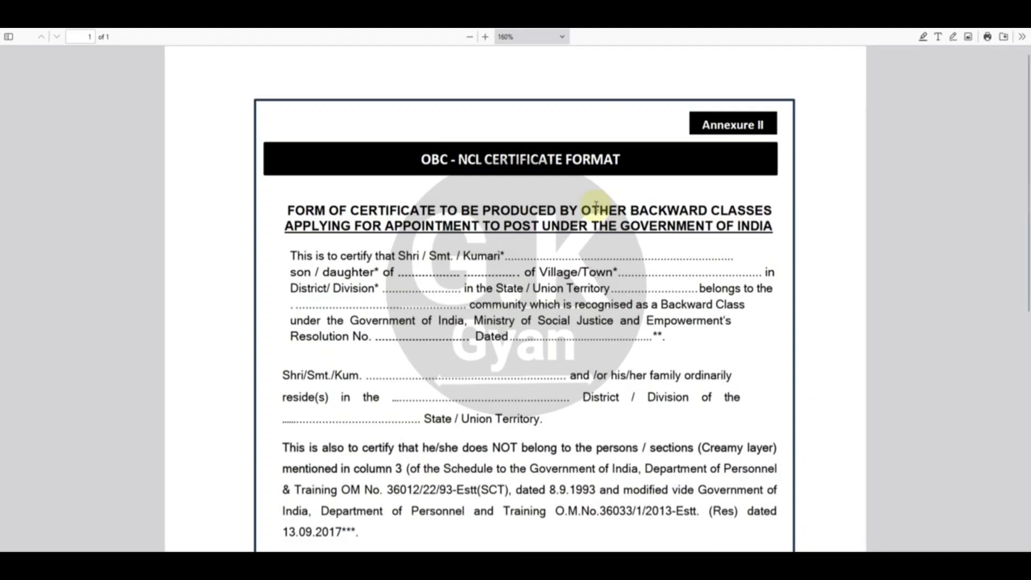
{"action": "scroll", "coordinate": [577, 215], "scroll_direction": "down", "scroll_amount": 2}
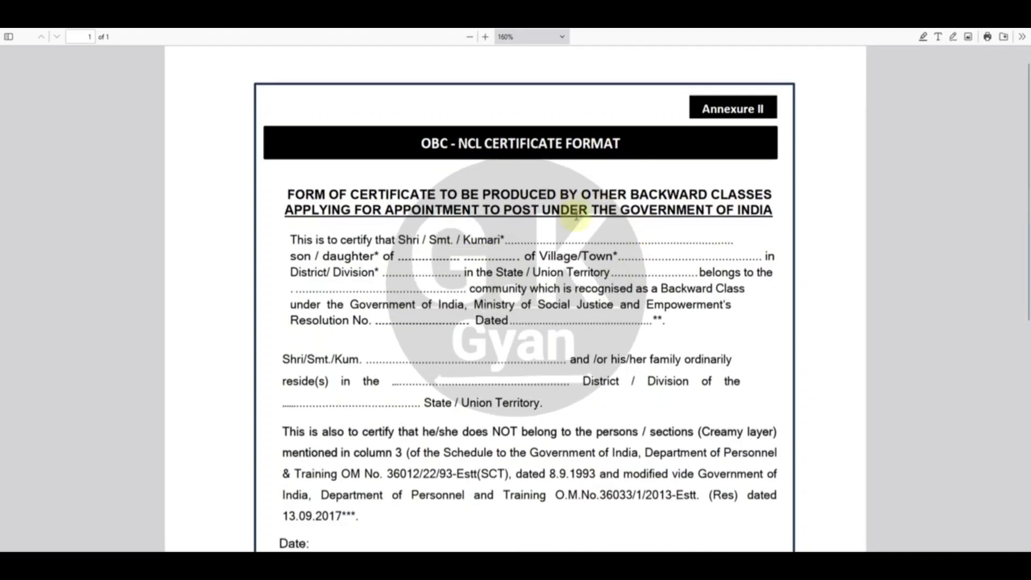
{"action": "scroll", "coordinate": [576, 215], "scroll_direction": "down", "scroll_amount": 3}
{"action": "left_click_drag", "start_coordinate": [531, 299], "coordinate": [627, 298]}
{"action": "left_click", "coordinate": [637, 321]}
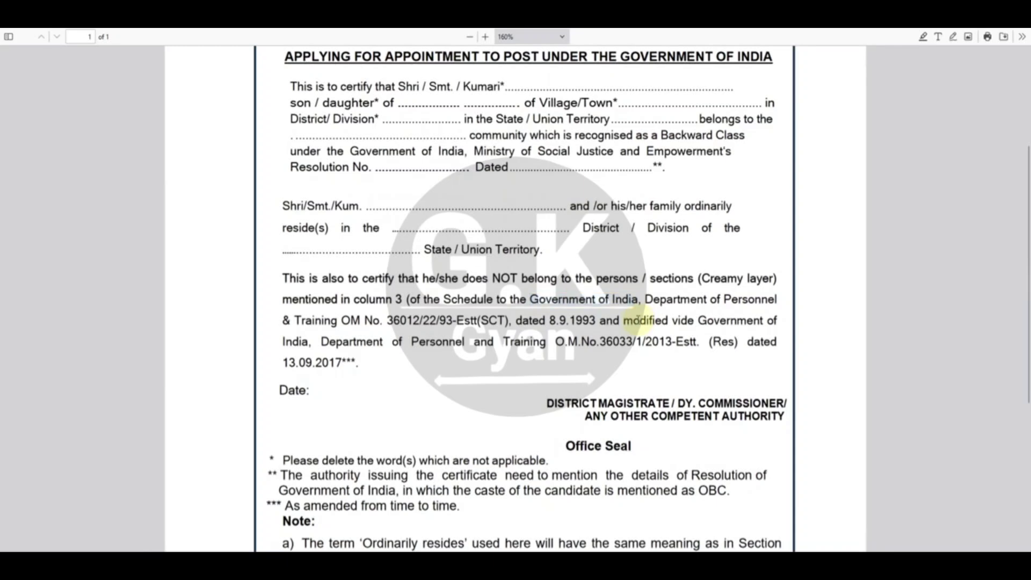
{"action": "scroll", "coordinate": [518, 295], "scroll_direction": "up", "scroll_amount": 4}
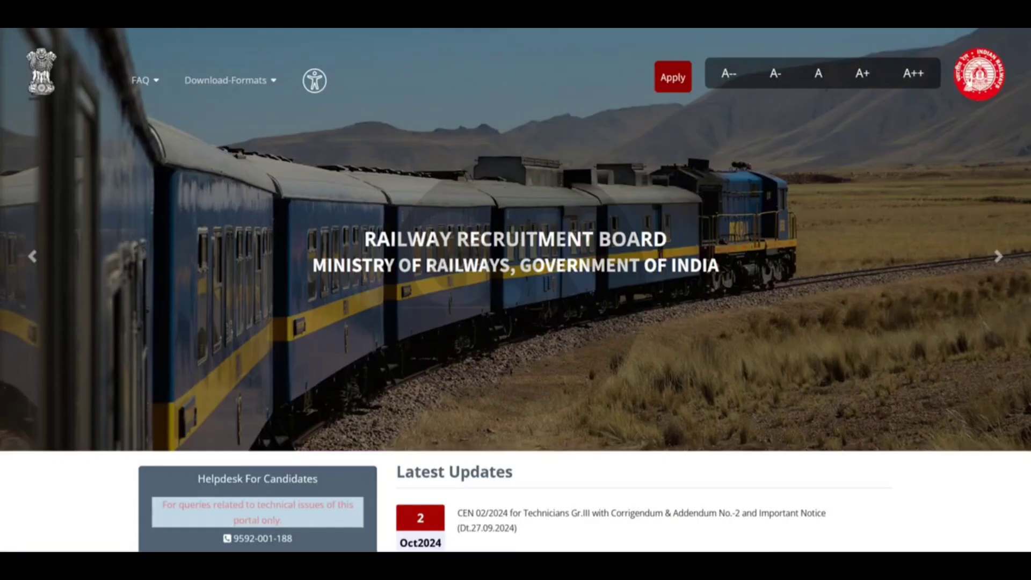
Open the English FAQ document for CEN 05/2024 and enlarge it to 180%.
{"action": "left_click", "coordinate": [154, 86]}
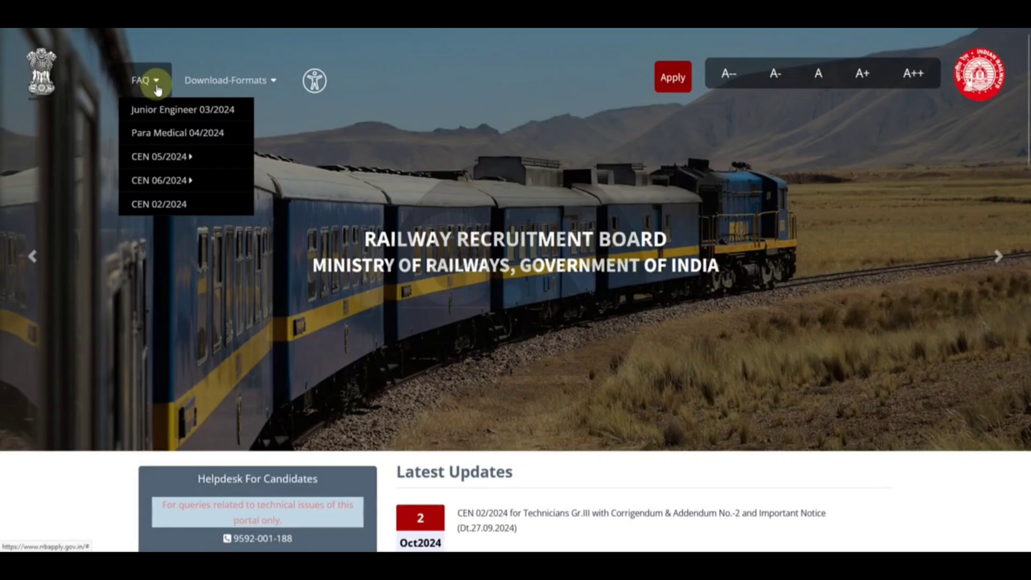
{"action": "left_click", "coordinate": [171, 156]}
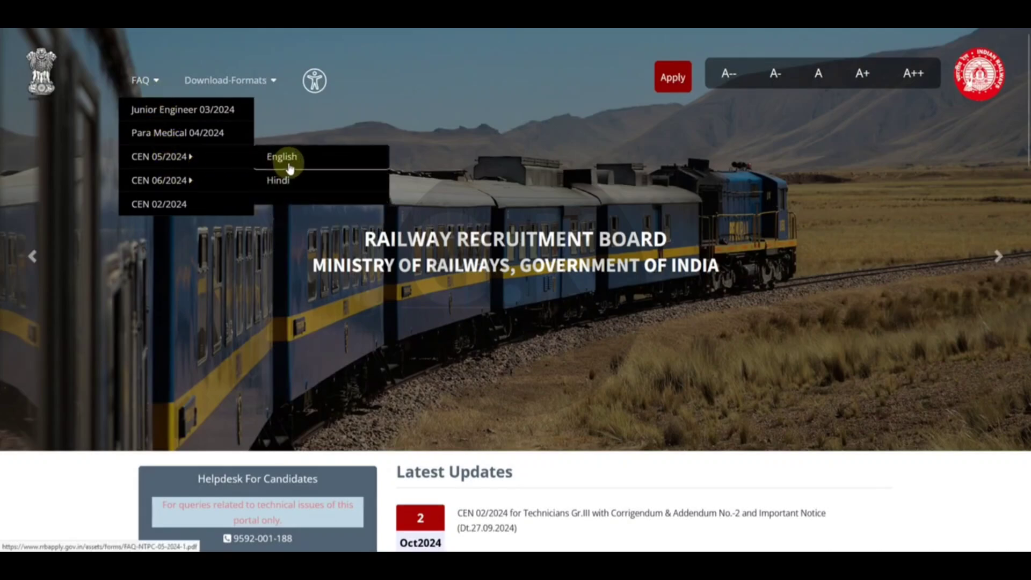
{"action": "left_click", "coordinate": [282, 164]}
{"action": "left_click", "coordinate": [485, 37]}
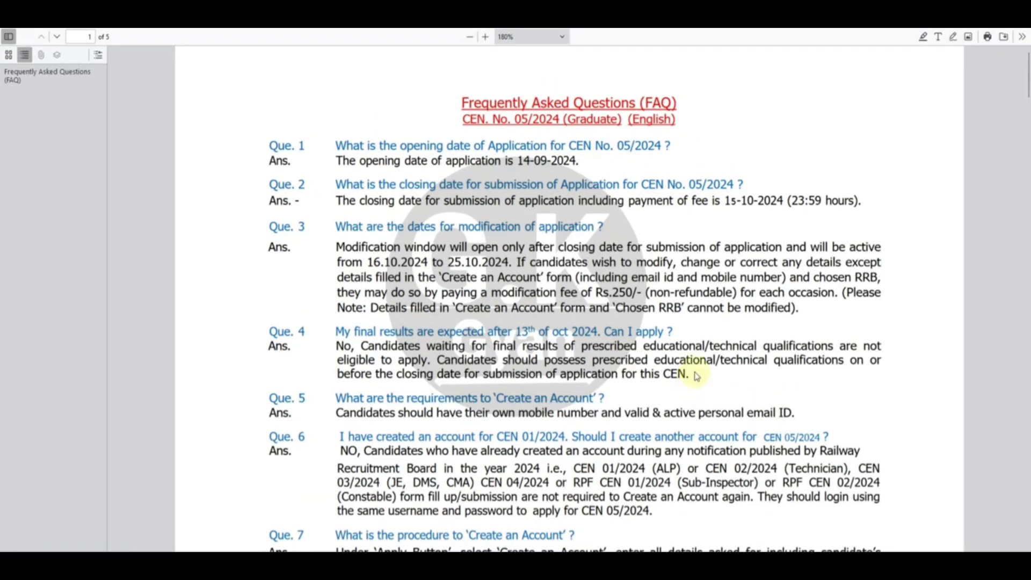
Read through the CEN 05/2024 FAQ on account creation, Aadhaar, password changes, free travel authority and EBC rules.
{"action": "scroll", "coordinate": [696, 376], "scroll_direction": "down", "scroll_amount": 2}
{"action": "scroll", "coordinate": [659, 166], "scroll_direction": "down", "scroll_amount": 4}
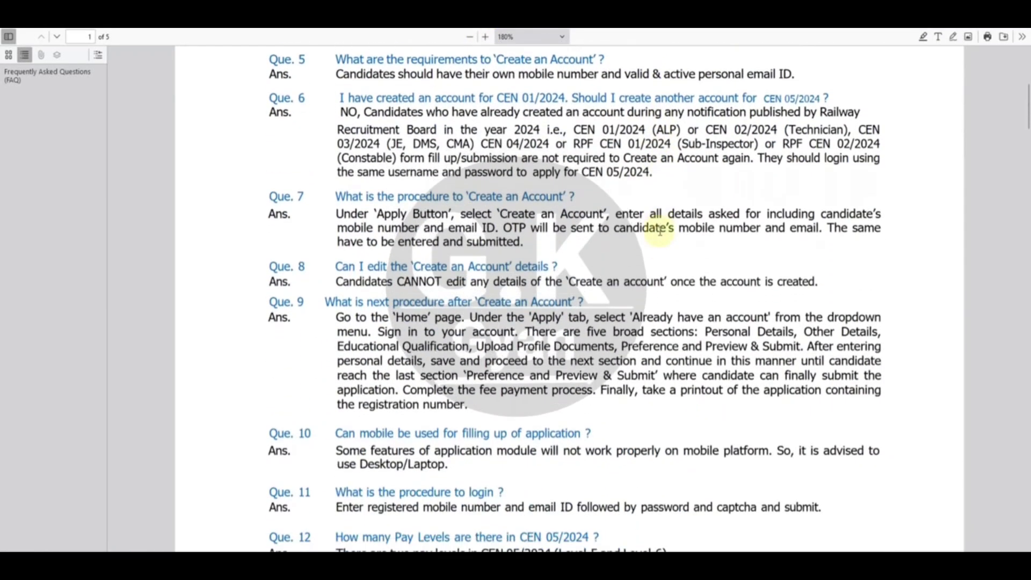
{"action": "scroll", "coordinate": [660, 230], "scroll_direction": "down", "scroll_amount": 2}
{"action": "scroll", "coordinate": [660, 236], "scroll_direction": "down", "scroll_amount": 2}
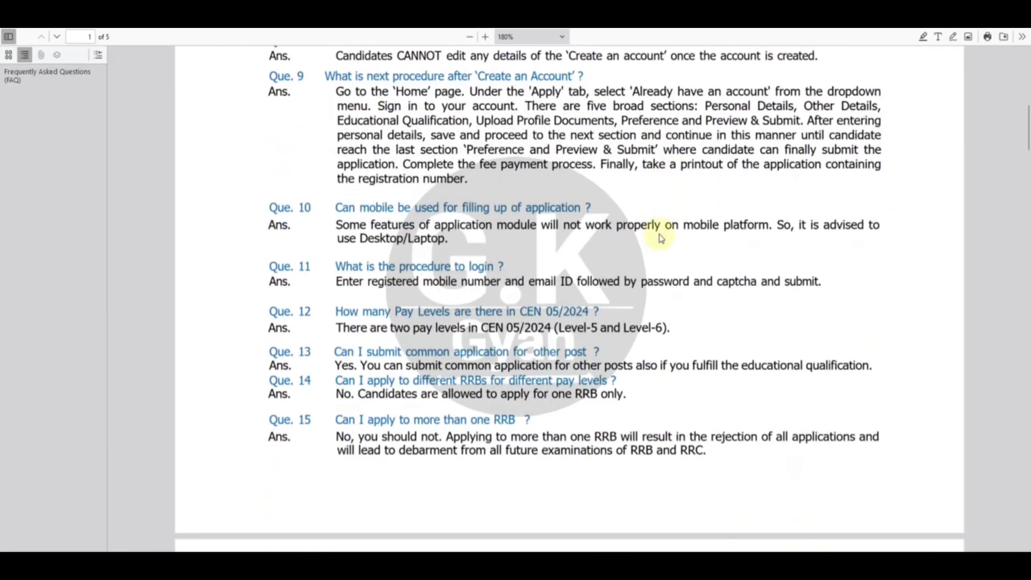
{"action": "scroll", "coordinate": [660, 238], "scroll_direction": "down", "scroll_amount": 10}
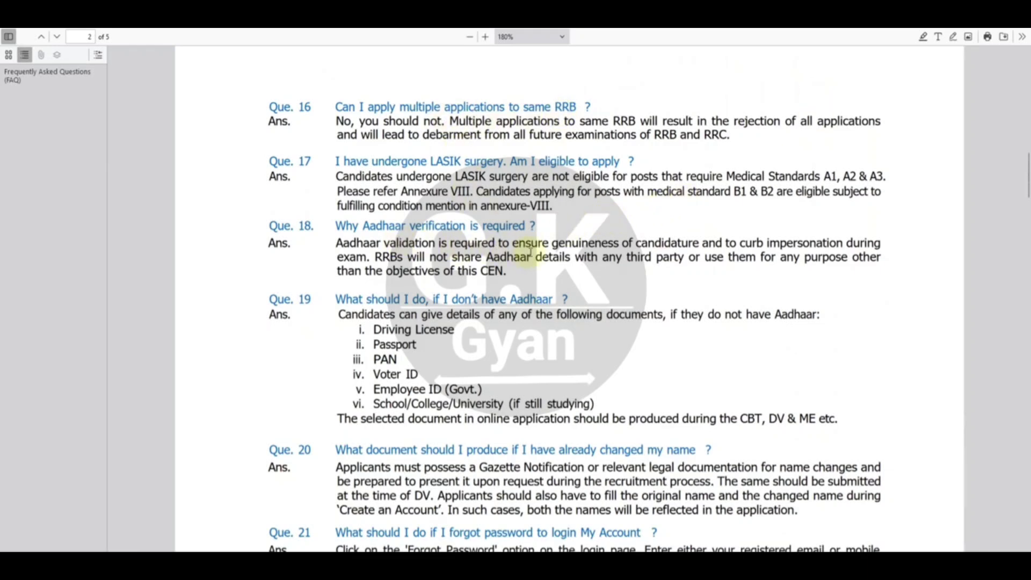
{"action": "scroll", "coordinate": [531, 251], "scroll_direction": "down", "scroll_amount": 3}
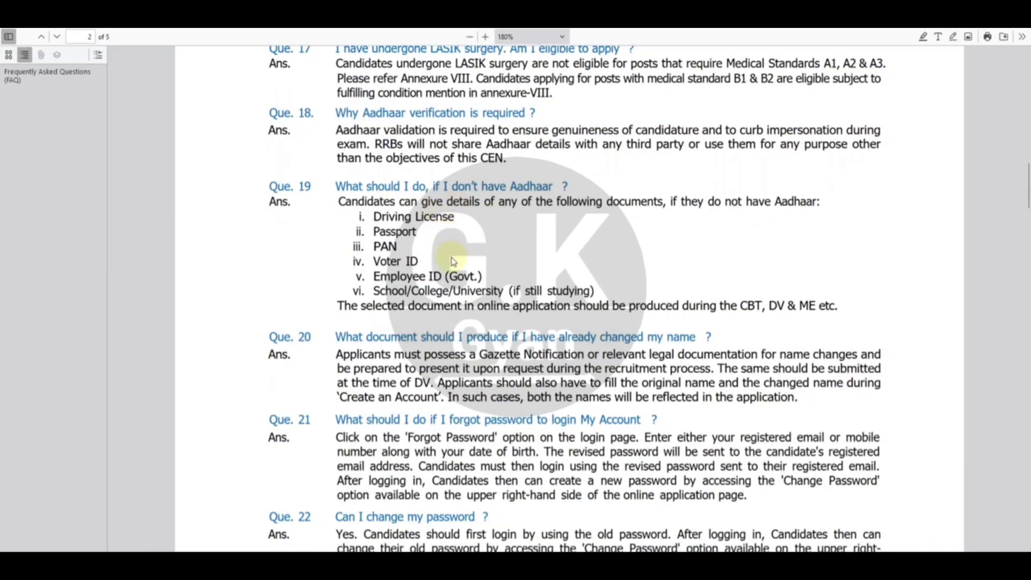
{"action": "scroll", "coordinate": [596, 290], "scroll_direction": "down", "scroll_amount": 6}
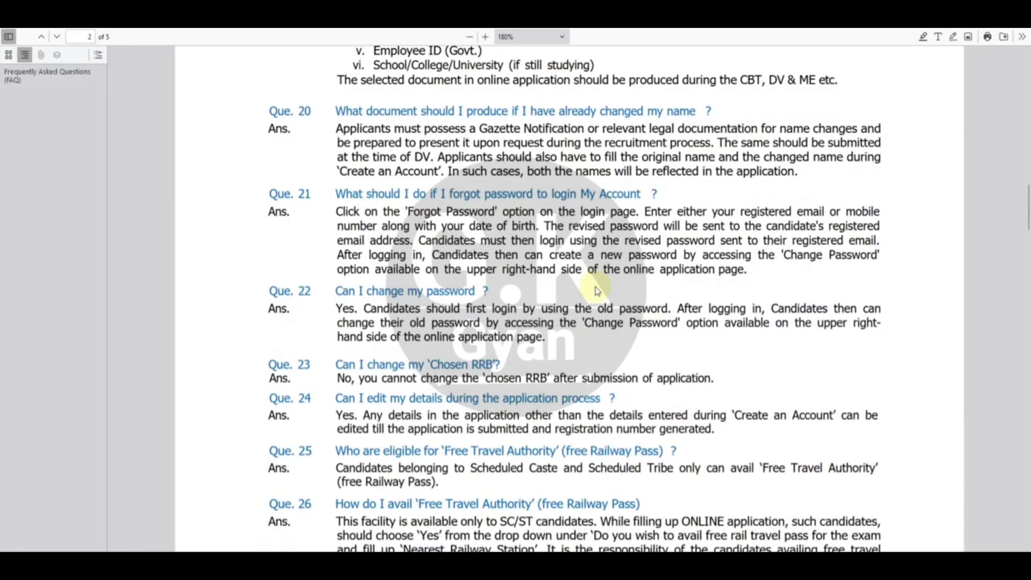
{"action": "scroll", "coordinate": [596, 290], "scroll_direction": "down", "scroll_amount": 4}
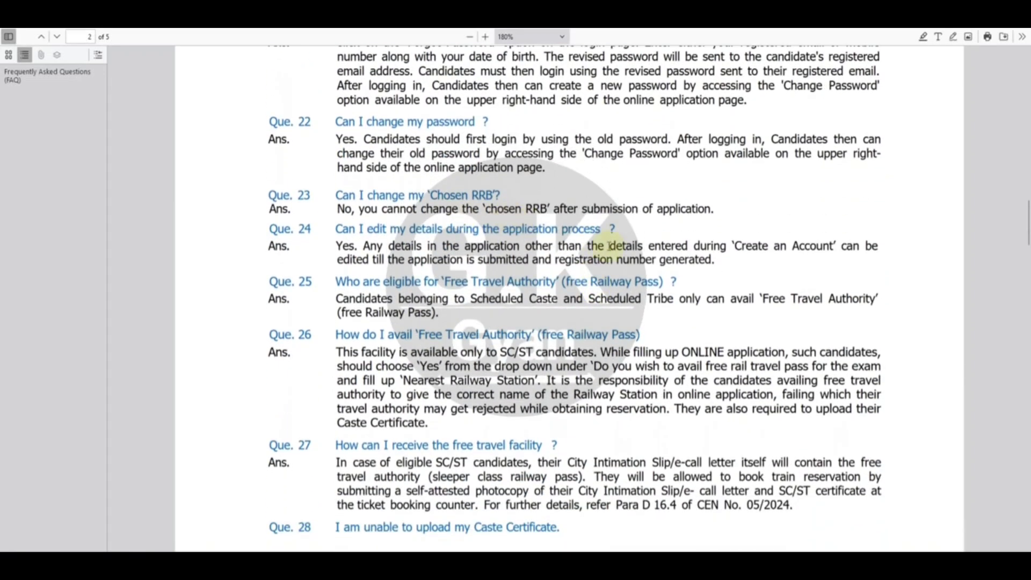
{"action": "scroll", "coordinate": [647, 258], "scroll_direction": "down", "scroll_amount": 3}
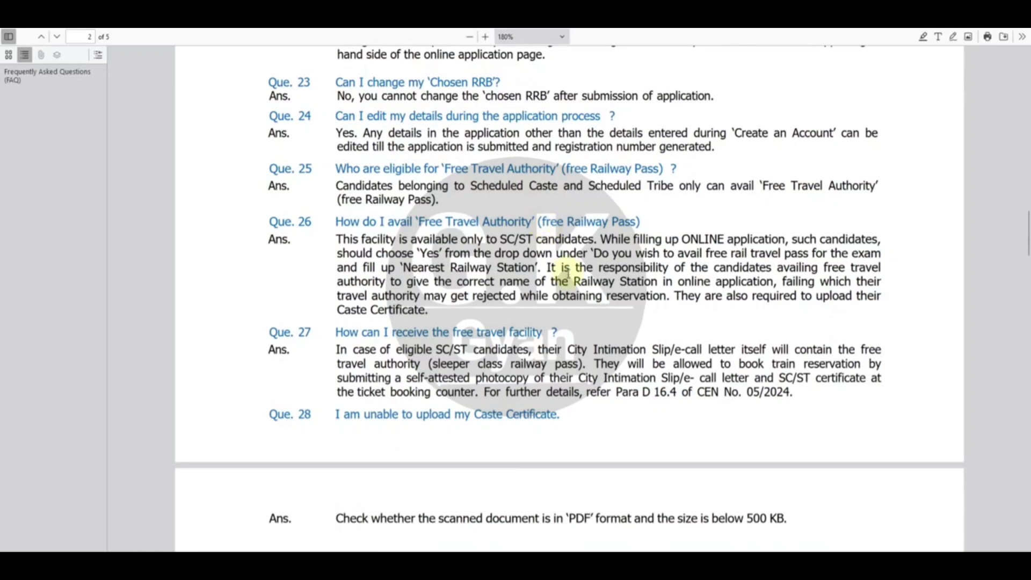
{"action": "scroll", "coordinate": [567, 270], "scroll_direction": "down", "scroll_amount": 7}
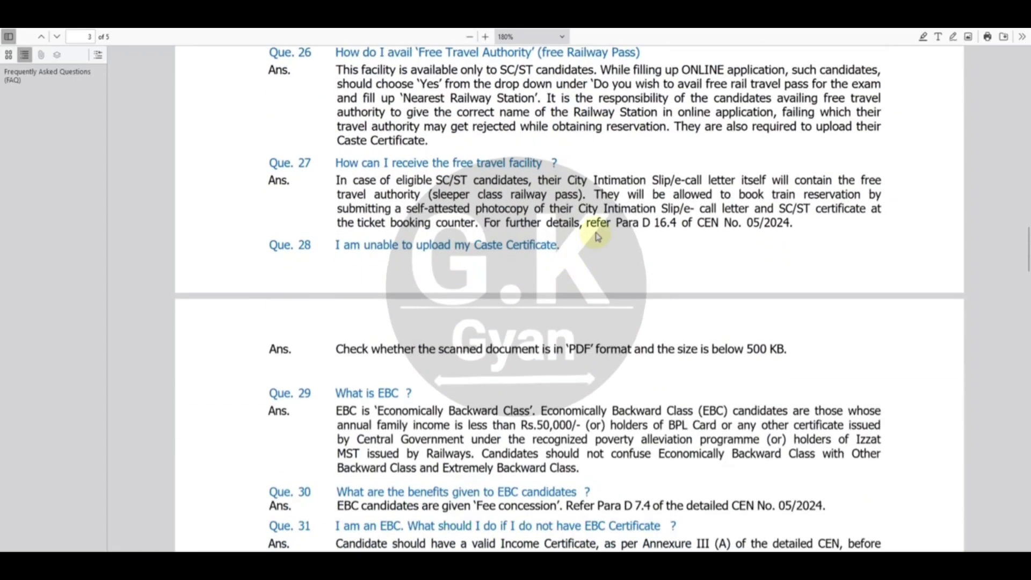
{"action": "scroll", "coordinate": [607, 317], "scroll_direction": "down", "scroll_amount": 3}
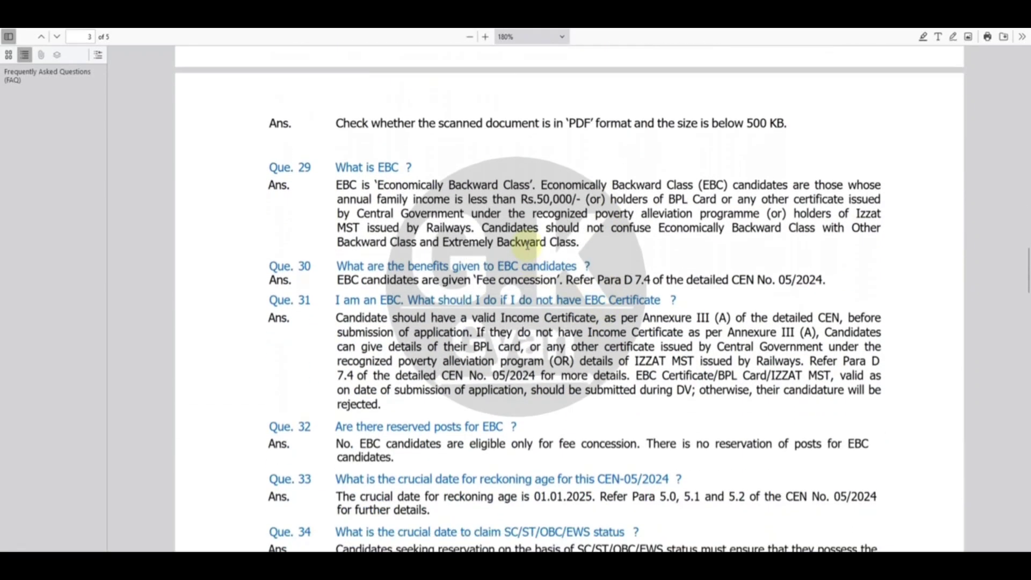
{"action": "scroll", "coordinate": [527, 245], "scroll_direction": "down", "scroll_amount": 3}
{"action": "scroll", "coordinate": [527, 245], "scroll_direction": "down", "scroll_amount": 4}
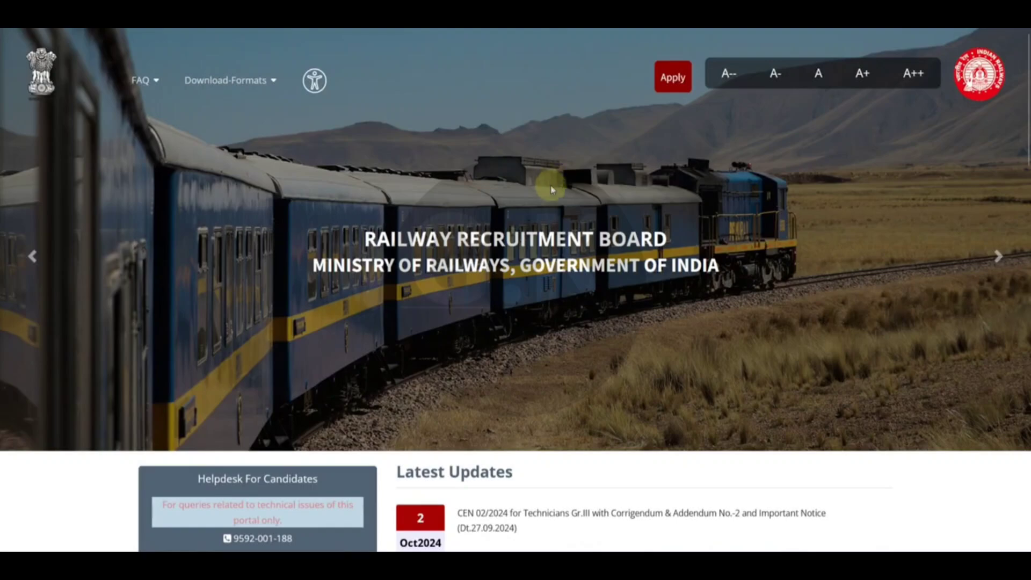
View the sign-in page for applicants who already have an account and return to the home page.
{"action": "left_click", "coordinate": [673, 81]}
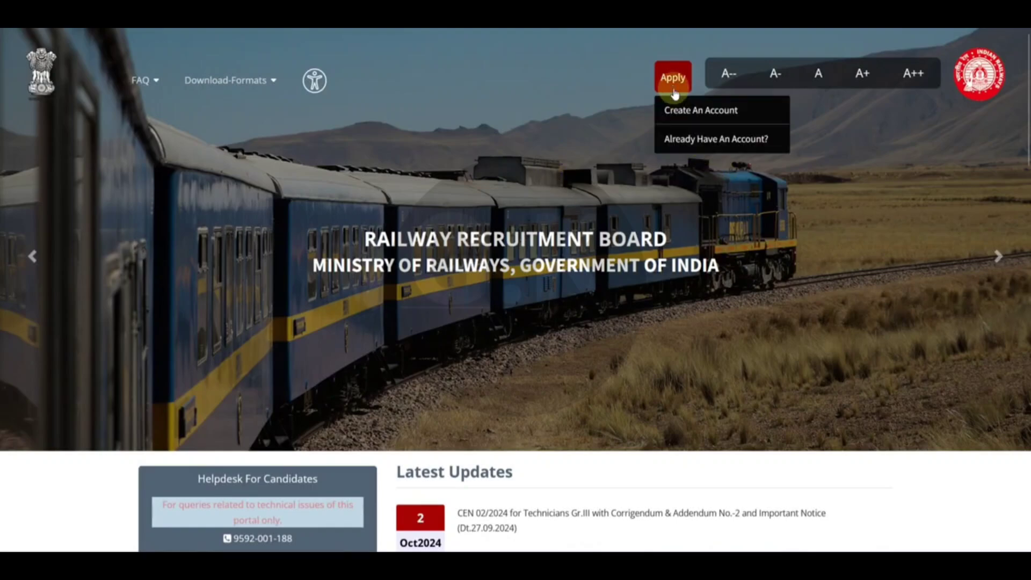
{"action": "left_click", "coordinate": [716, 137]}
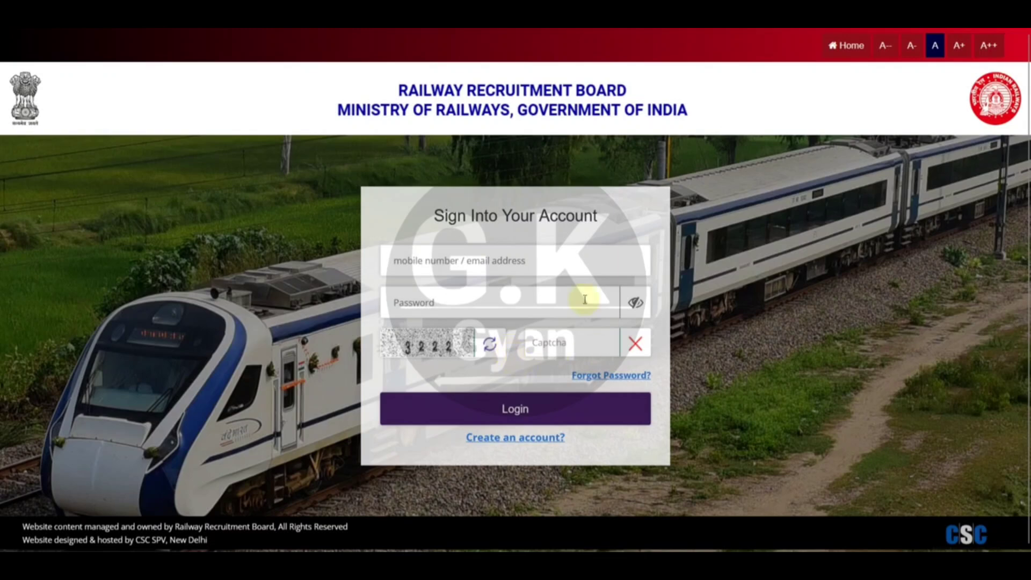
{"action": "left_click", "coordinate": [847, 46]}
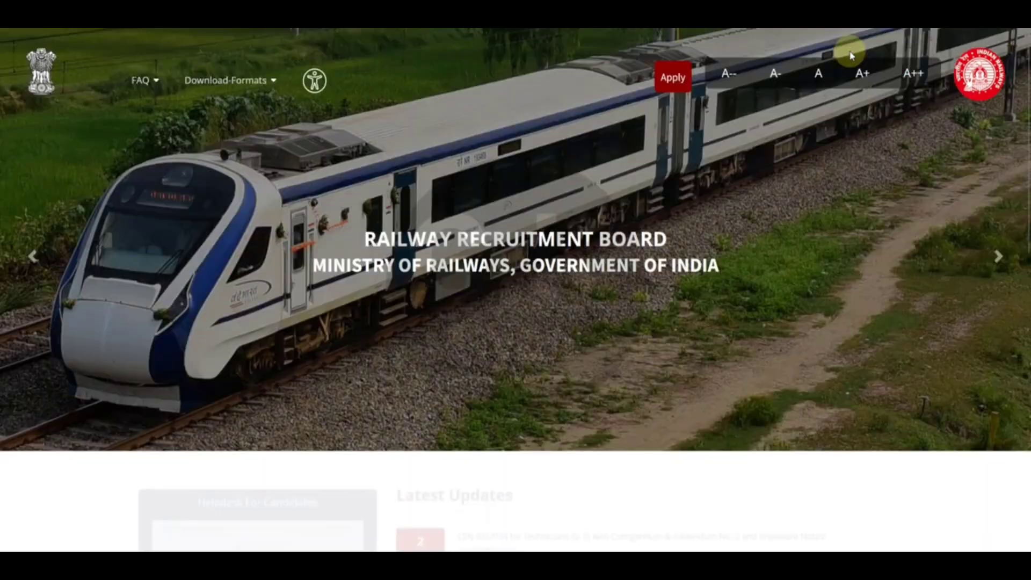
Open the account creation form and acknowledge the note about accounts already created for 2024 notices.
{"action": "left_click", "coordinate": [673, 78]}
{"action": "left_click", "coordinate": [696, 109]}
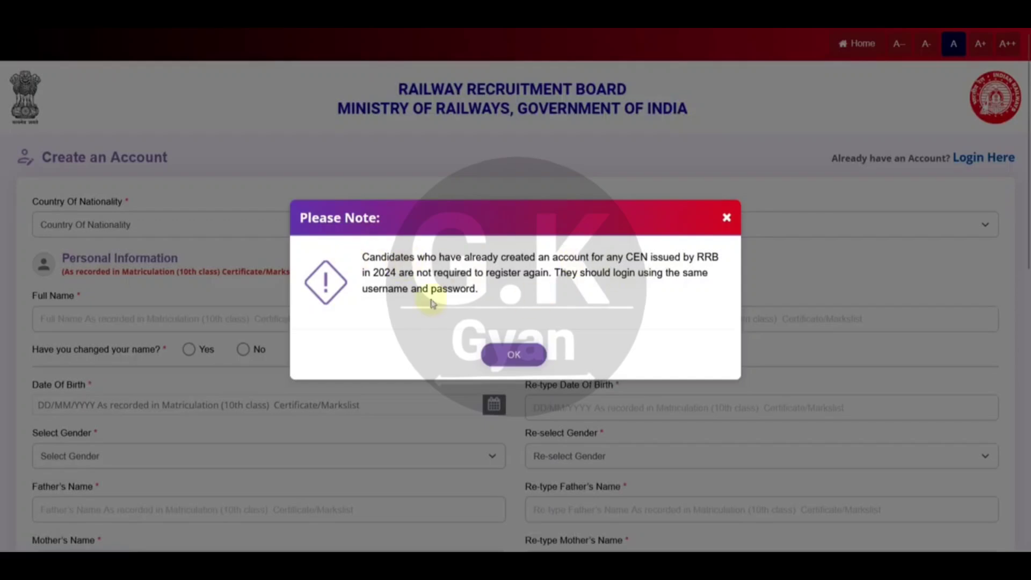
{"action": "left_click_drag", "start_coordinate": [441, 278], "coordinate": [540, 277]}
{"action": "left_click", "coordinate": [541, 277]}
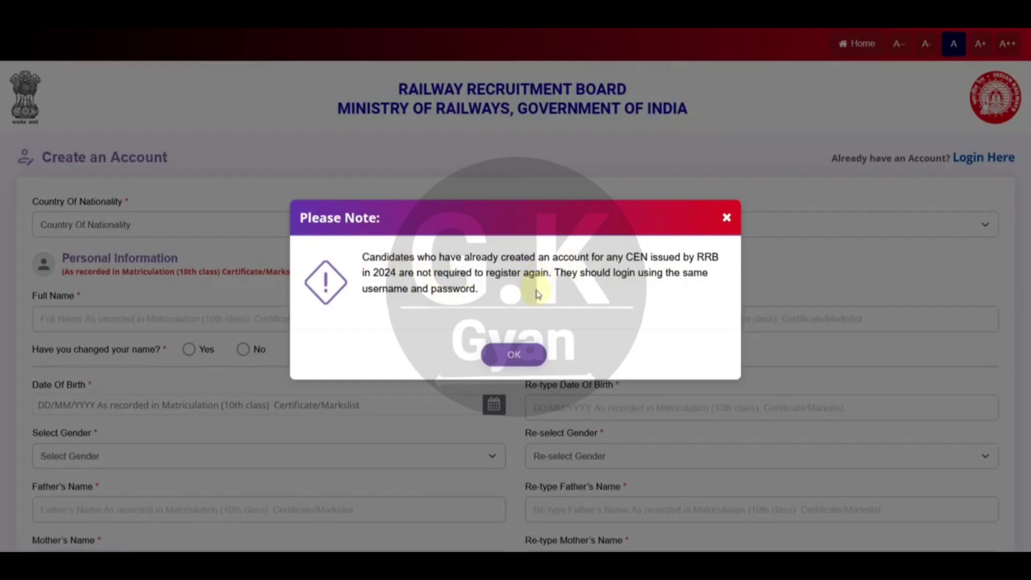
{"action": "left_click", "coordinate": [526, 353]}
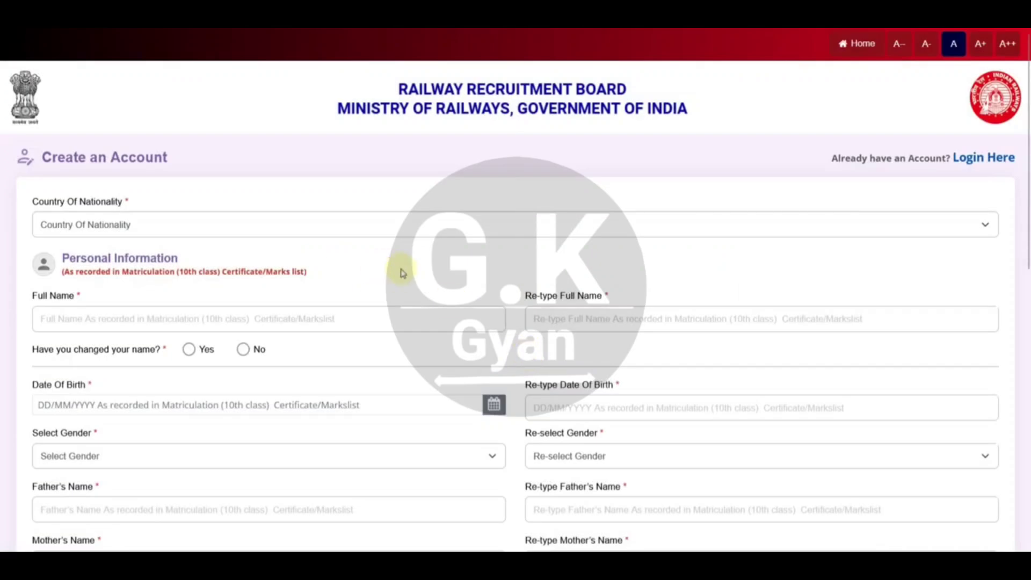
Set the country of nationality to India in the account creation form.
{"action": "scroll", "coordinate": [403, 273], "scroll_direction": "down", "scroll_amount": 2}
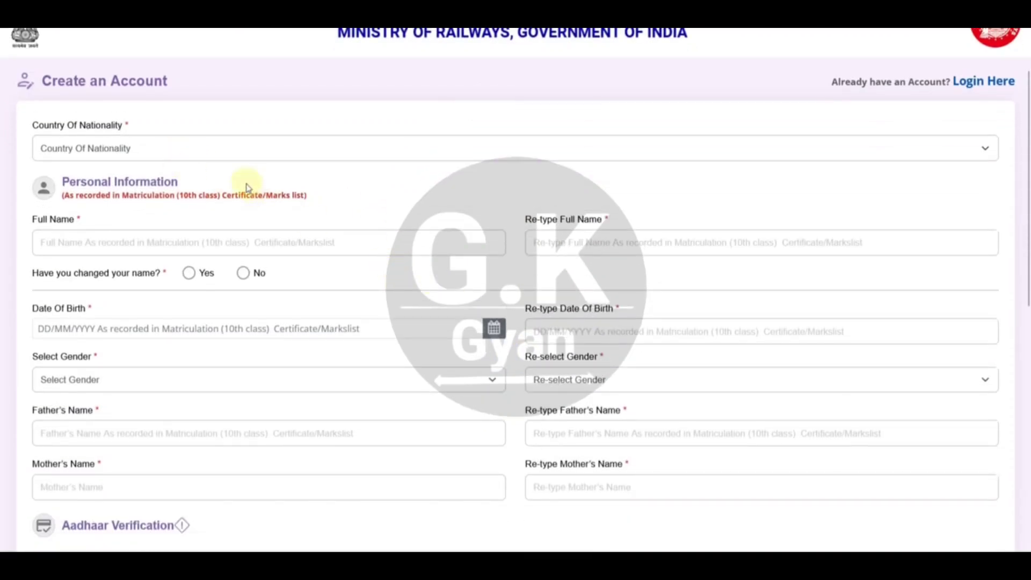
{"action": "left_click", "coordinate": [139, 153]}
{"action": "left_click", "coordinate": [129, 191]}
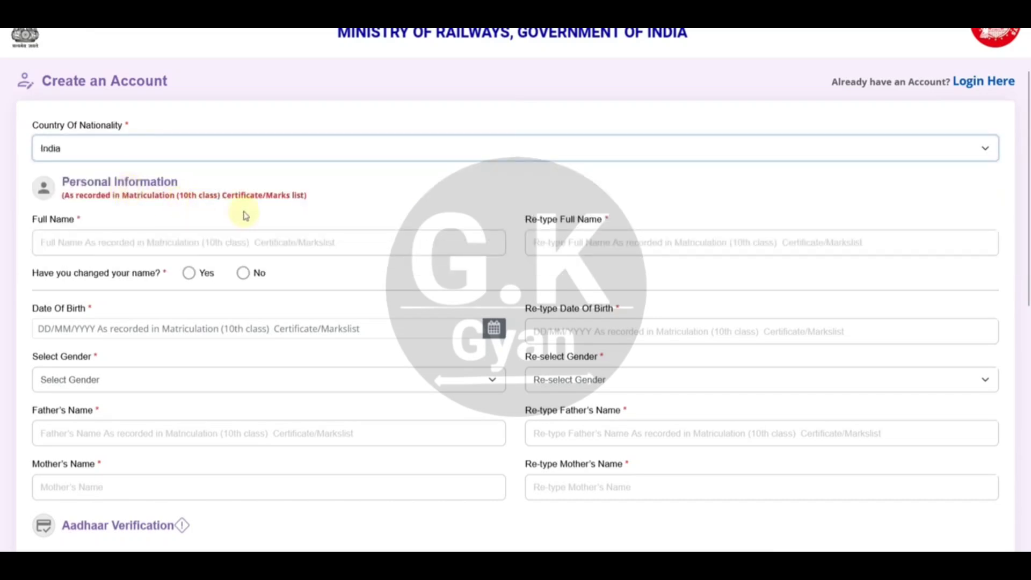
Declare that the name has been changed and agree to the note about Gazette or legal documentation for name changes.
{"action": "scroll", "coordinate": [216, 223], "scroll_direction": "down", "scroll_amount": 2}
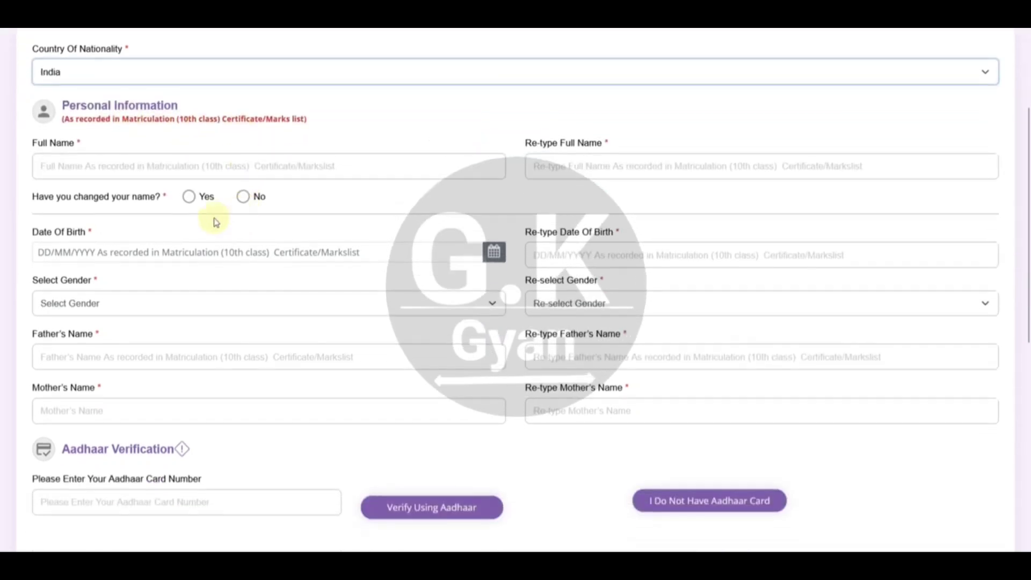
{"action": "left_click", "coordinate": [110, 169]}
{"action": "left_click", "coordinate": [542, 168]}
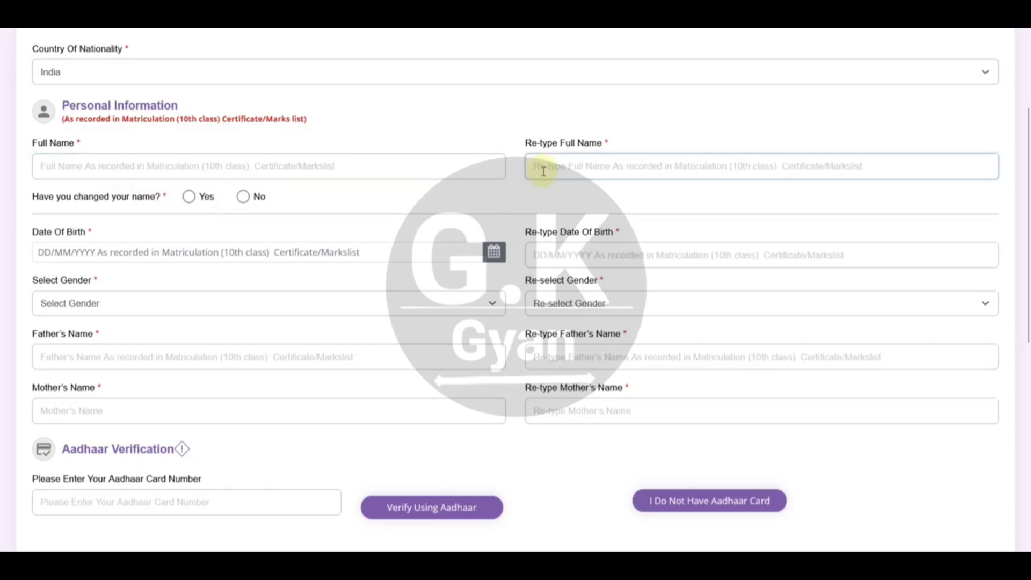
{"action": "left_click", "coordinate": [189, 199]}
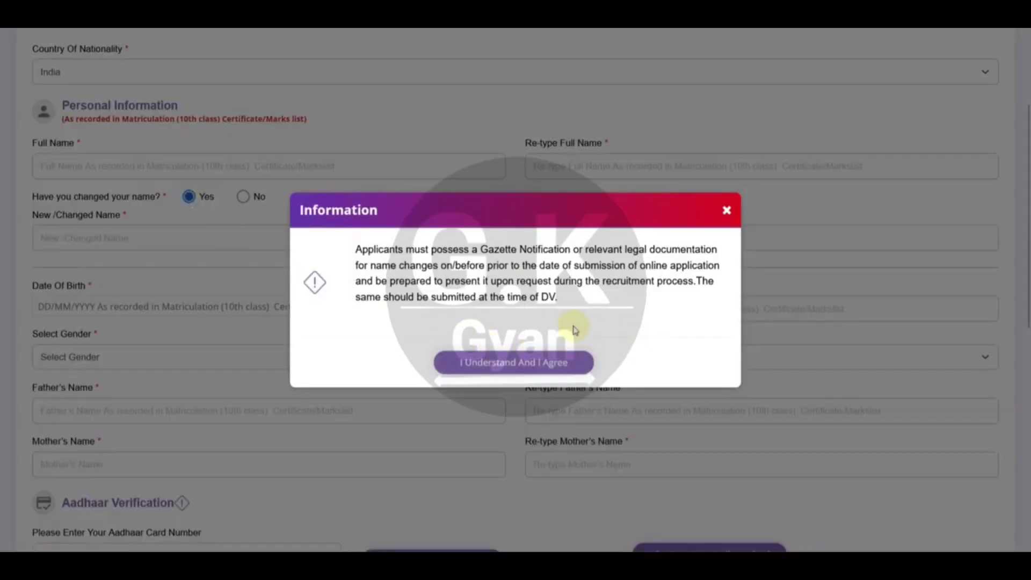
{"action": "left_click_drag", "start_coordinate": [482, 248], "coordinate": [696, 251]}
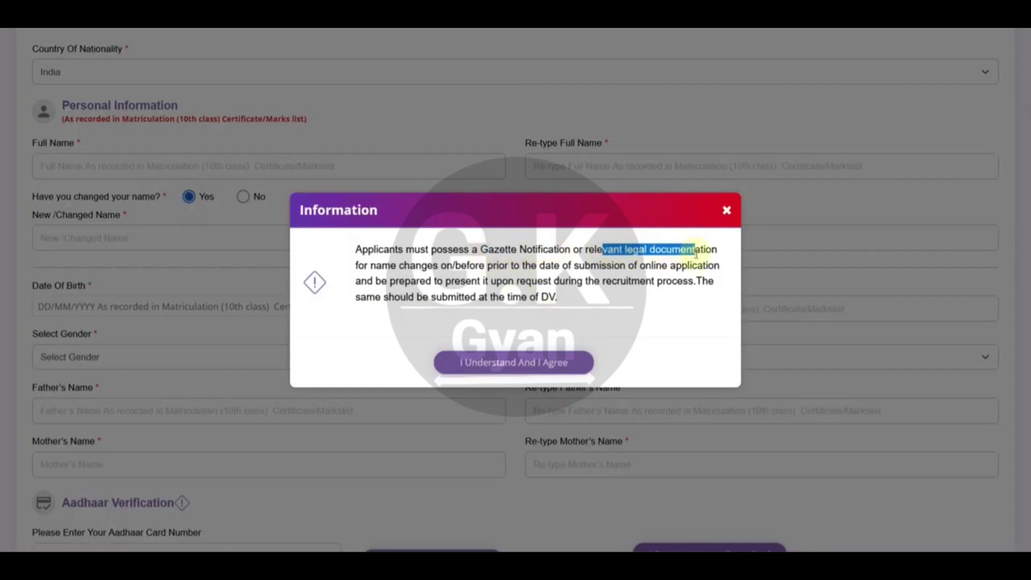
{"action": "left_click", "coordinate": [382, 266]}
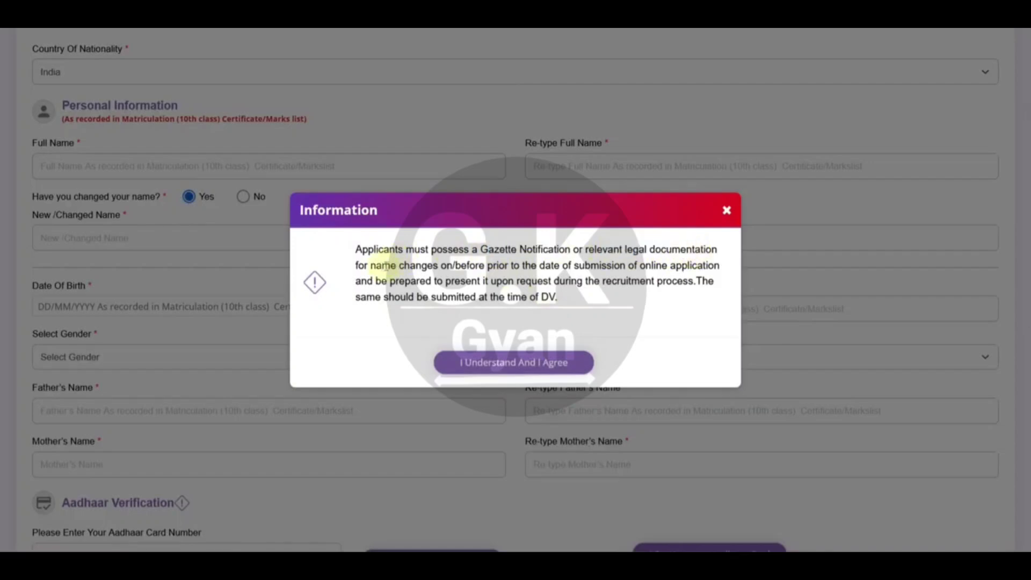
{"action": "left_click_drag", "start_coordinate": [384, 266], "coordinate": [447, 266]}
{"action": "left_click_drag", "start_coordinate": [508, 298], "coordinate": [551, 301]}
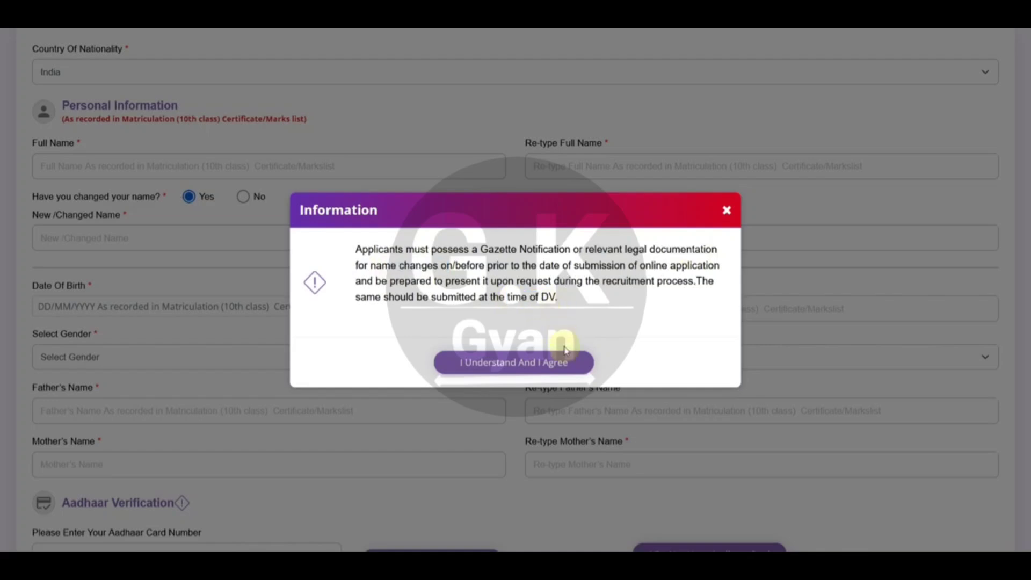
{"action": "left_click", "coordinate": [561, 373]}
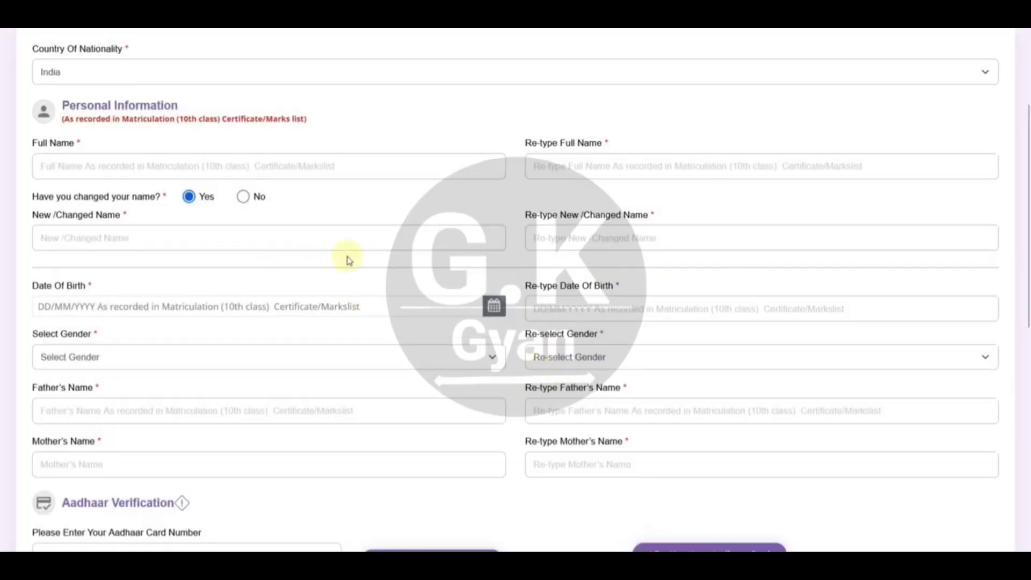
Declare no name change, set the gender to Male, and fill in the full name, date of birth, father's name and mother's name.
{"action": "left_click", "coordinate": [243, 197]}
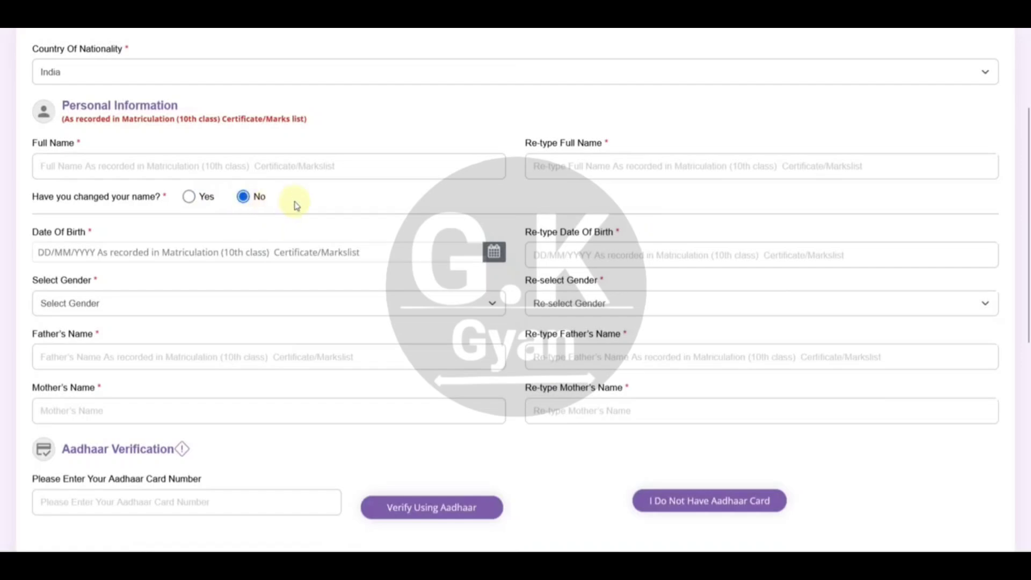
{"action": "left_click", "coordinate": [59, 169]}
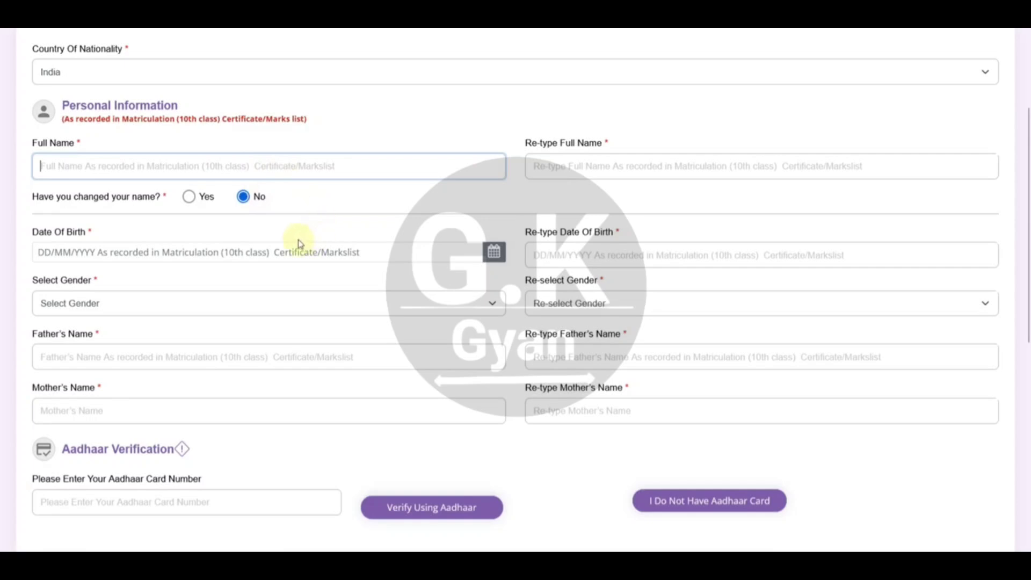
{"action": "left_click", "coordinate": [115, 256]}
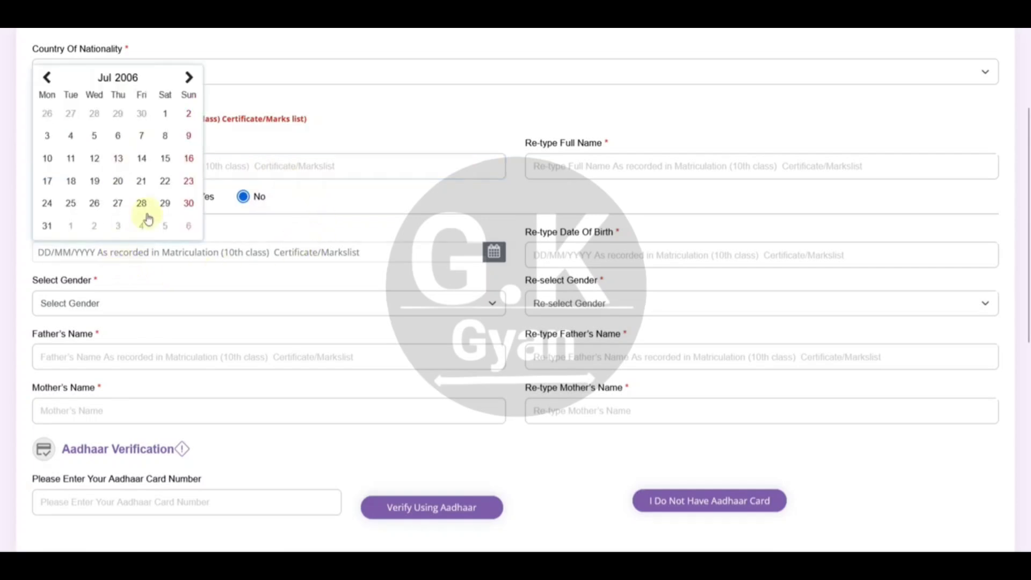
{"action": "left_click", "coordinate": [341, 230]}
{"action": "scroll", "coordinate": [142, 268], "scroll_direction": "down", "scroll_amount": 1}
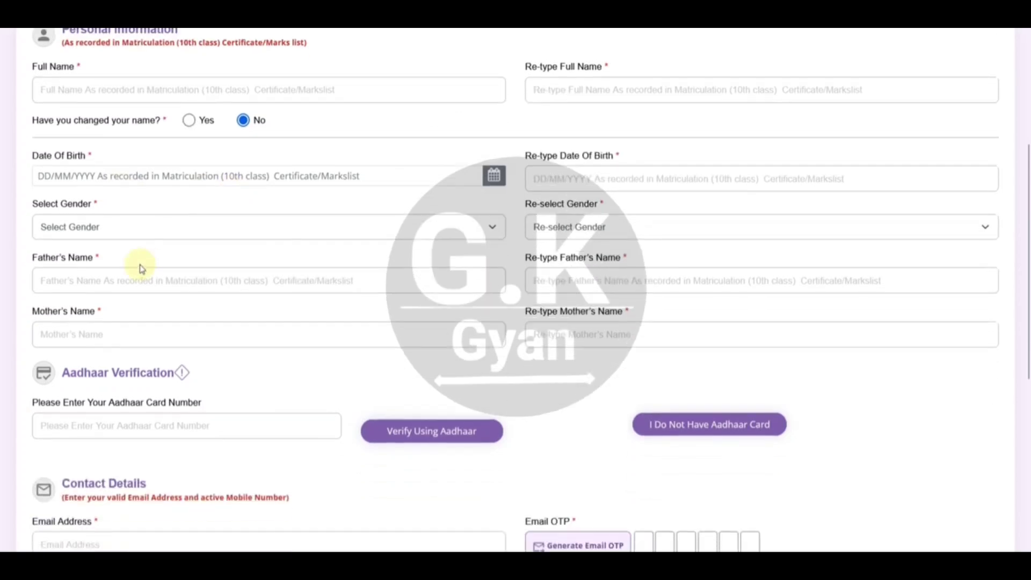
{"action": "left_click", "coordinate": [131, 233]}
{"action": "left_click", "coordinate": [108, 269]}
{"action": "left_click", "coordinate": [111, 284]}
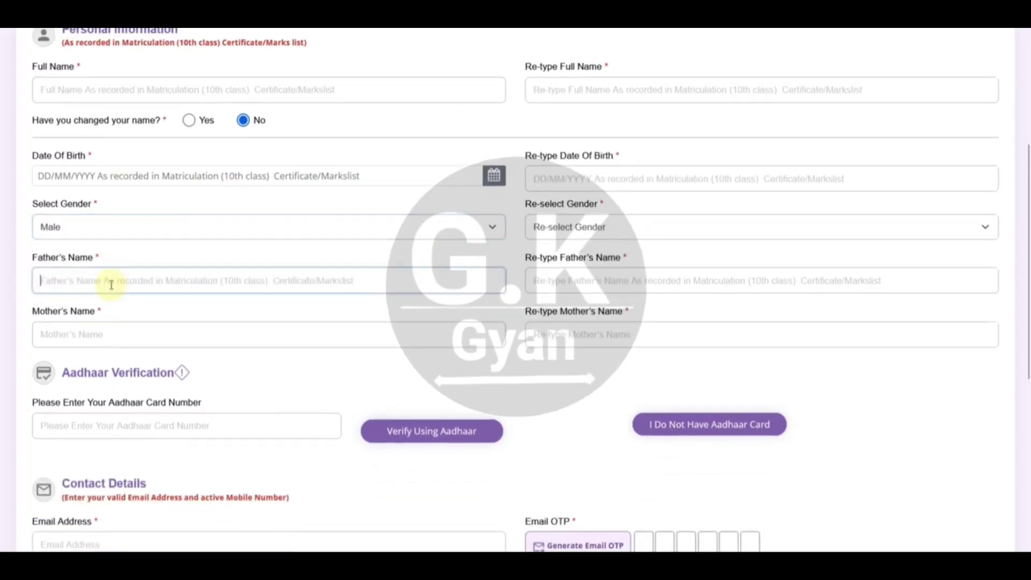
{"action": "left_click", "coordinate": [108, 328]}
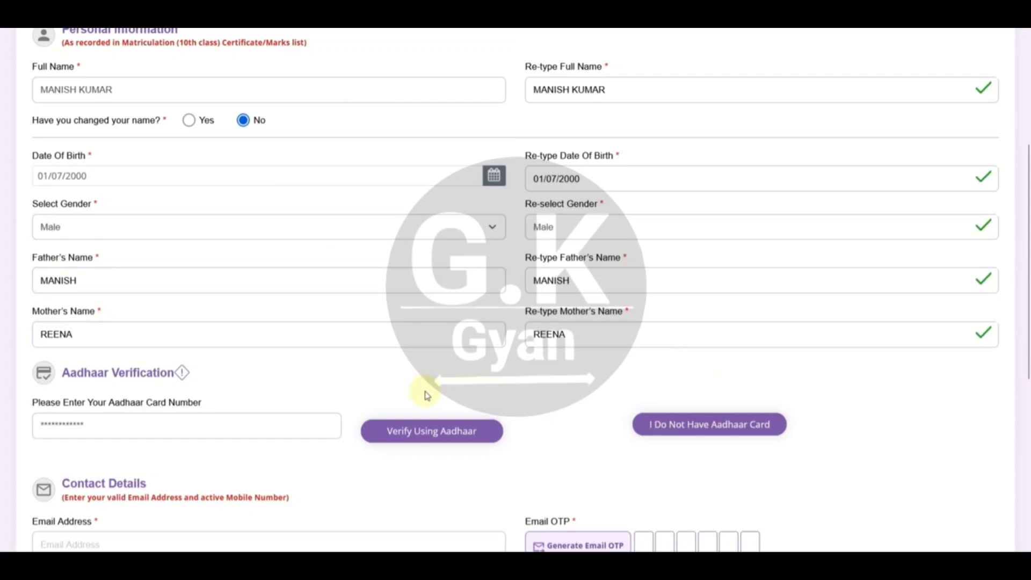
Open the Aadhaar verification, mark the details as matching the matriculation certificate, give consent, and close it without verifying.
{"action": "scroll", "coordinate": [349, 384], "scroll_direction": "down", "scroll_amount": 1}
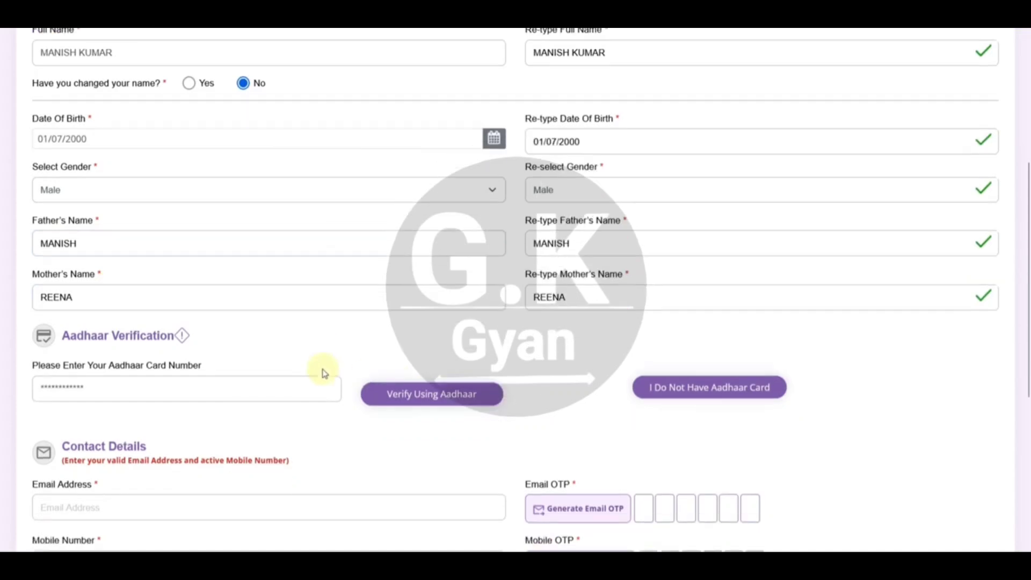
{"action": "scroll", "coordinate": [325, 373], "scroll_direction": "down", "scroll_amount": 2}
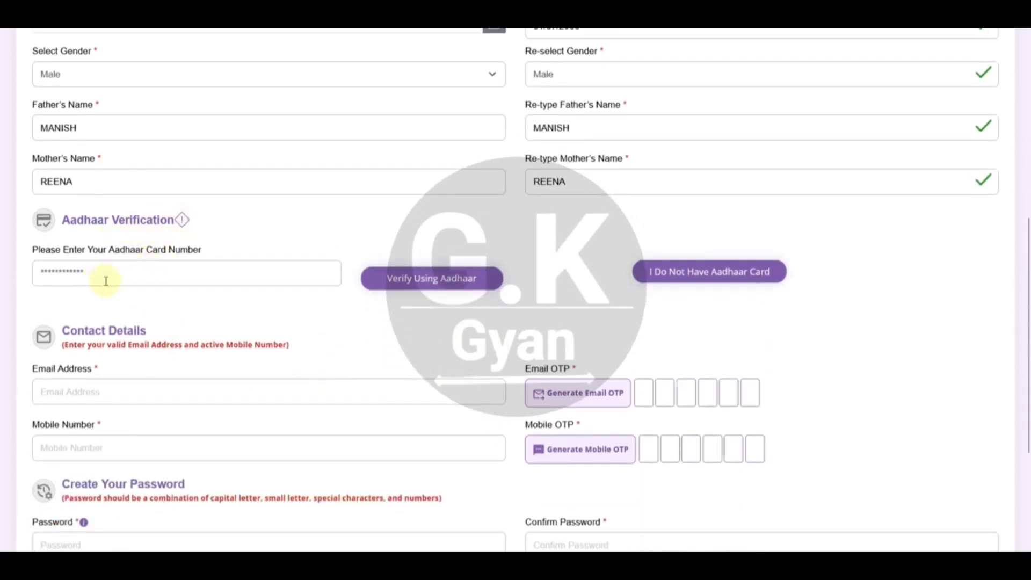
{"action": "left_click", "coordinate": [421, 287]}
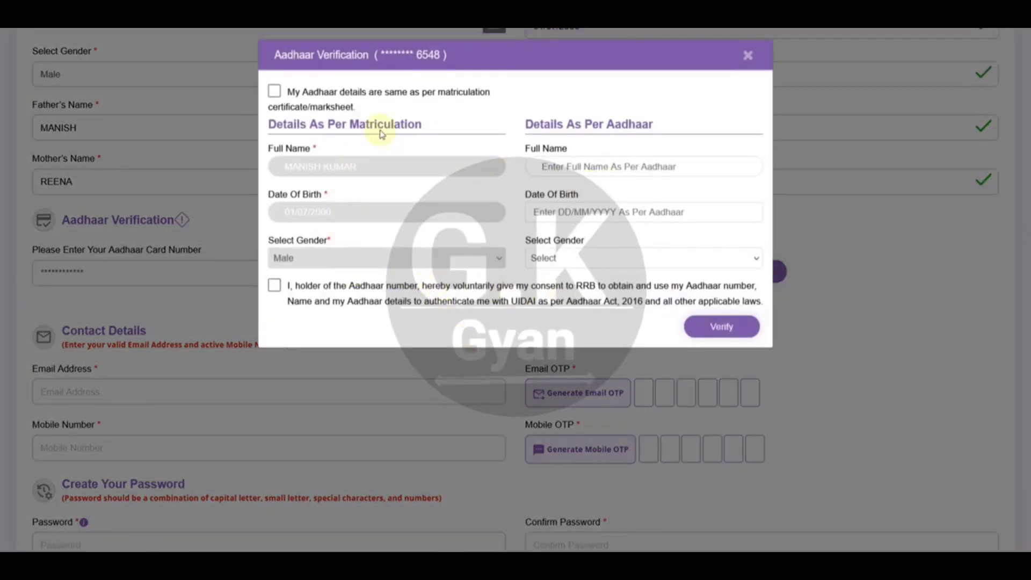
{"action": "left_click", "coordinate": [275, 92]}
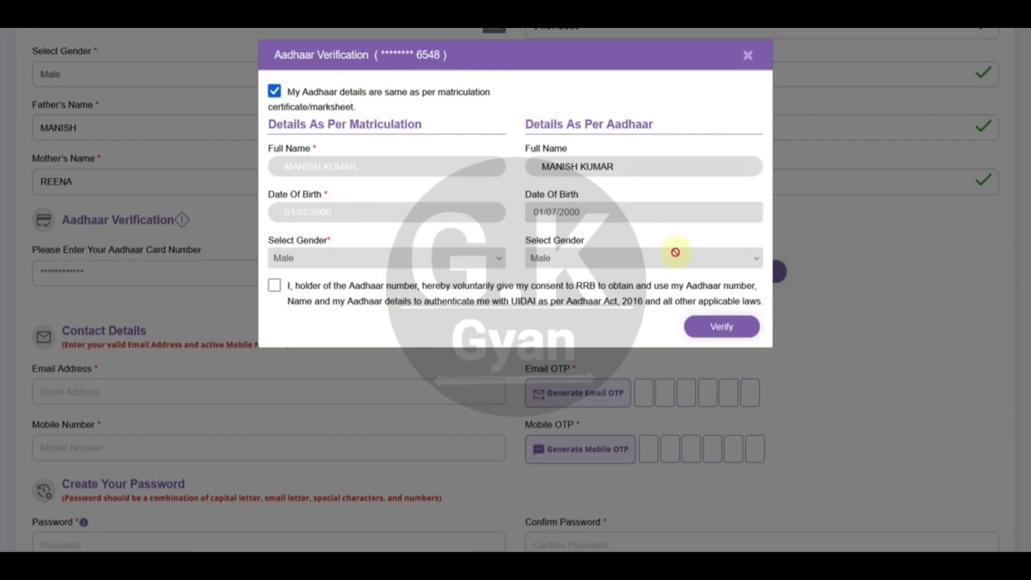
{"action": "left_click", "coordinate": [274, 285]}
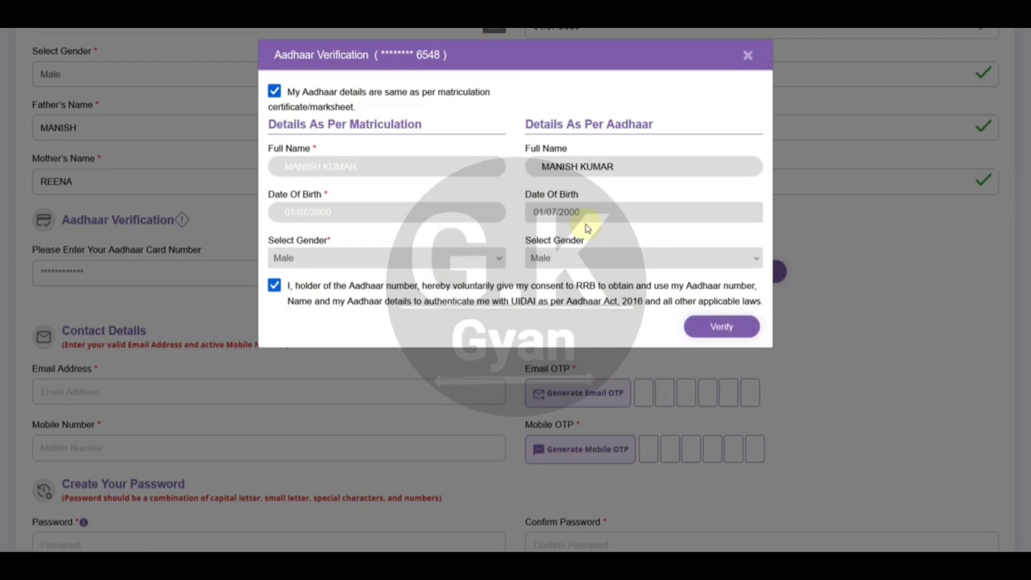
{"action": "left_click", "coordinate": [747, 54]}
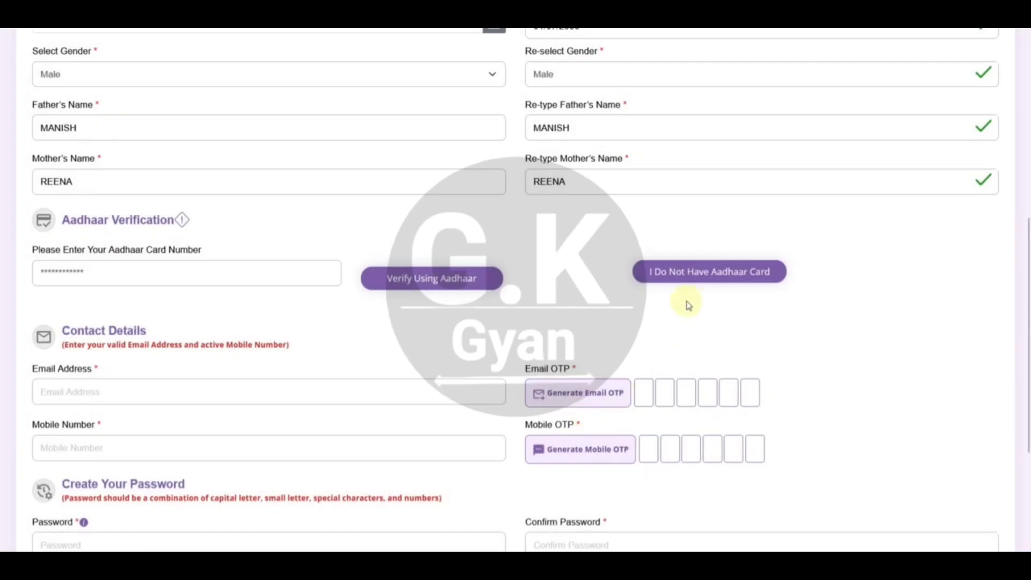
Declare that there is no Aadhaar card and choose Driving license as the proof of ID.
{"action": "left_click", "coordinate": [690, 276]}
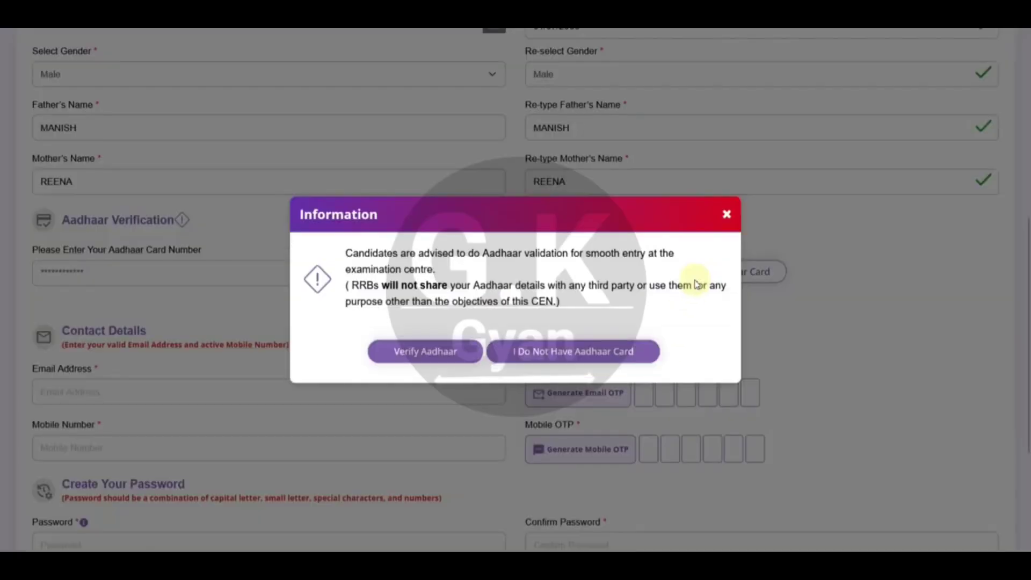
{"action": "left_click", "coordinate": [559, 355]}
{"action": "left_click", "coordinate": [164, 274]}
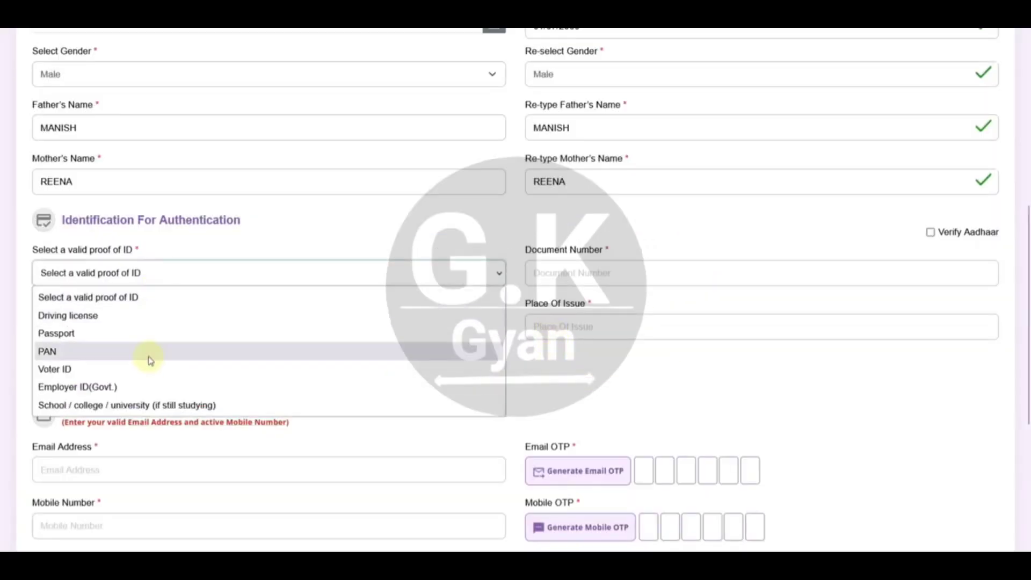
{"action": "left_click", "coordinate": [169, 322]}
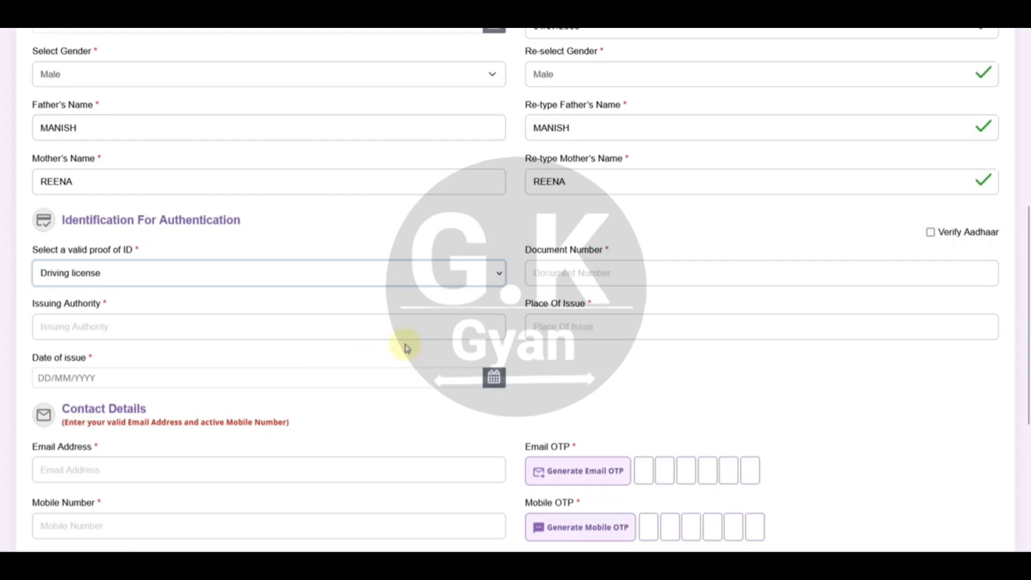
Review the contact, OTP, password and captcha fields of the form, and examine the sample password in Notepad before closing it.
{"action": "scroll", "coordinate": [406, 348], "scroll_direction": "down", "scroll_amount": 3}
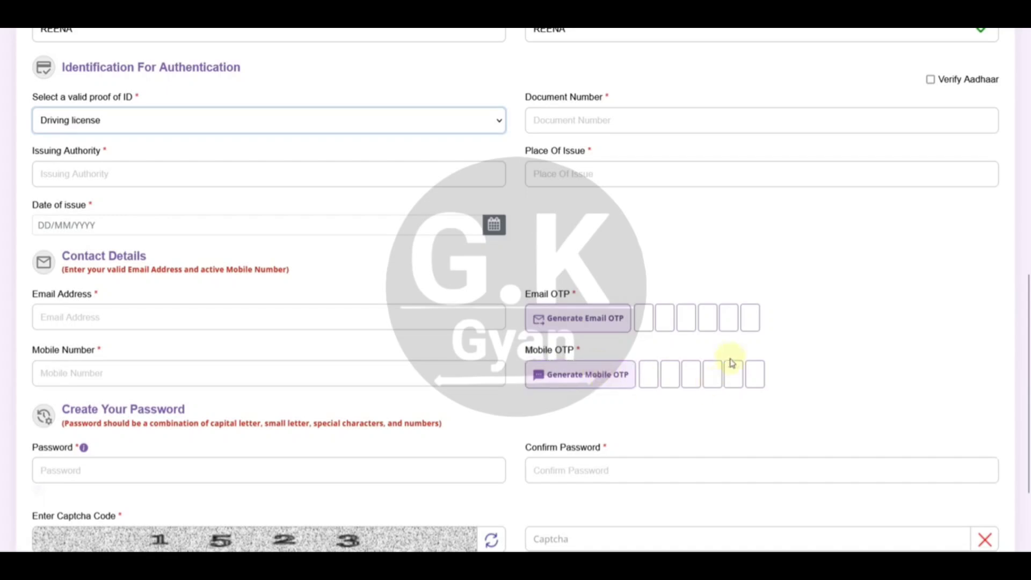
{"action": "scroll", "coordinate": [727, 331], "scroll_direction": "down", "scroll_amount": 3}
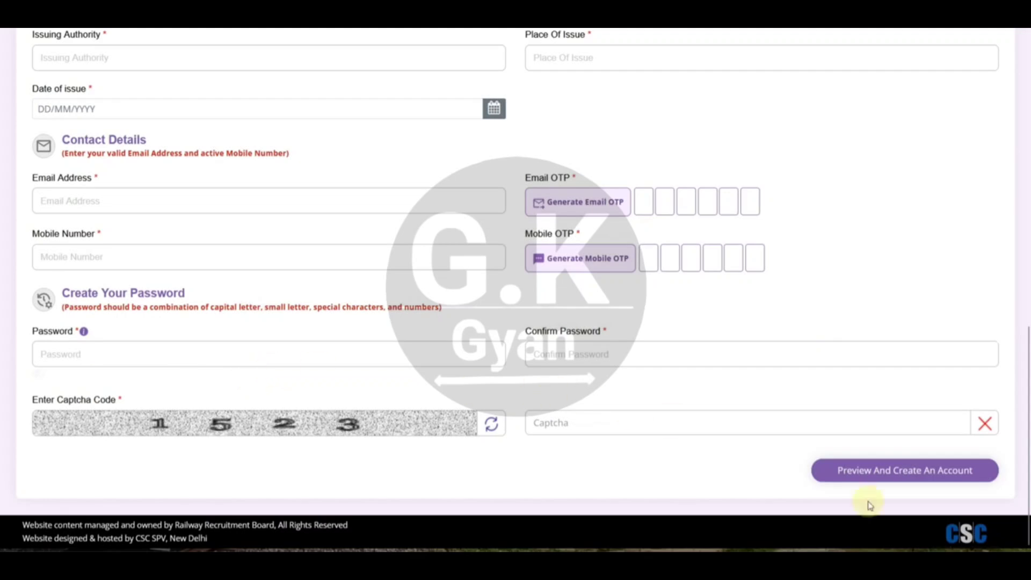
{"action": "left_click", "coordinate": [704, 549]}
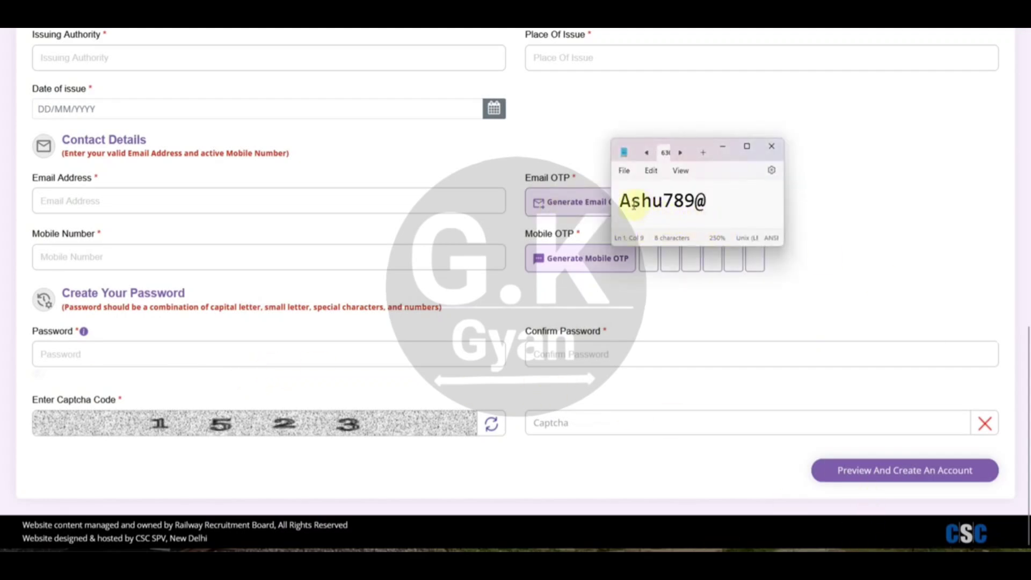
{"action": "left_click_drag", "start_coordinate": [619, 204], "coordinate": [689, 208]}
{"action": "left_click", "coordinate": [705, 207]}
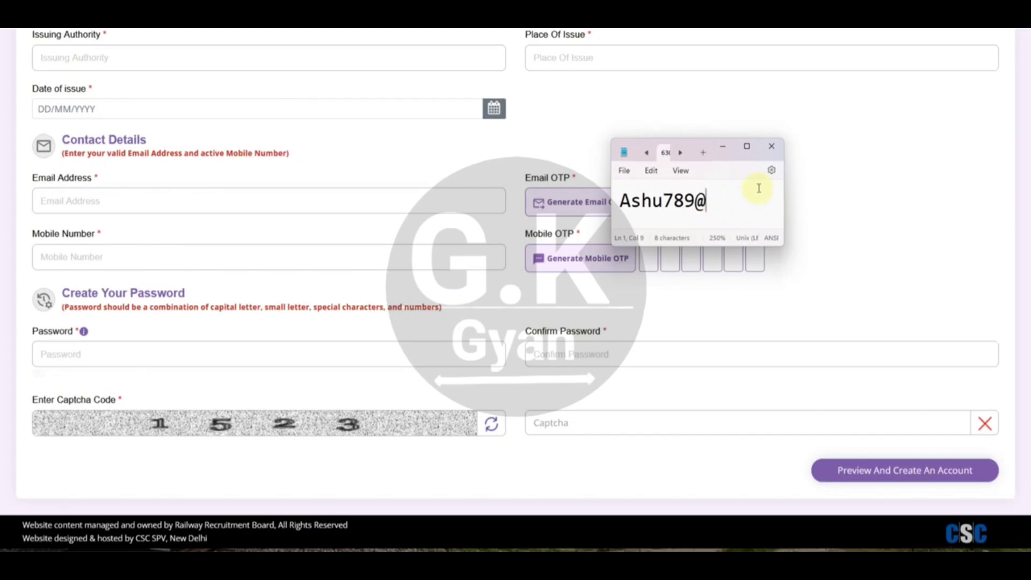
{"action": "left_click", "coordinate": [772, 146]}
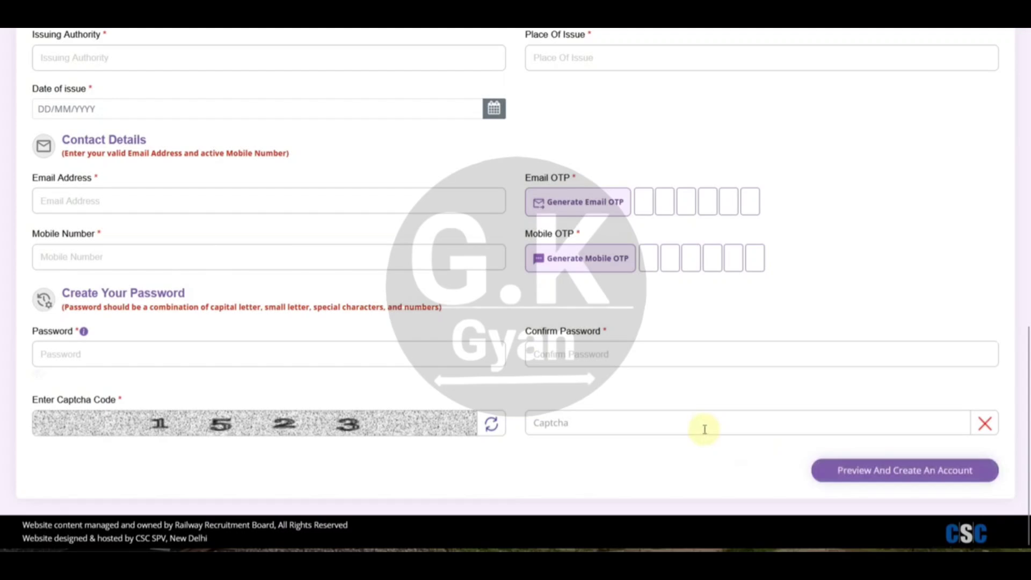
Leave the form for the home page, open the existing-account sign-in page, and view the Forgot Password form before cancelling it.
{"action": "scroll", "coordinate": [704, 429], "scroll_direction": "up", "scroll_amount": 15}
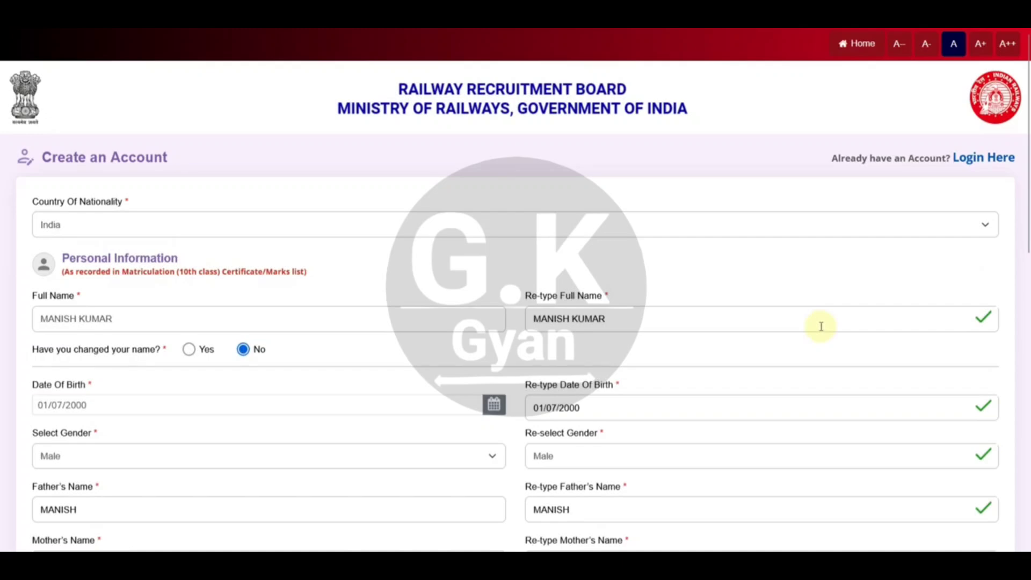
{"action": "left_click", "coordinate": [858, 44]}
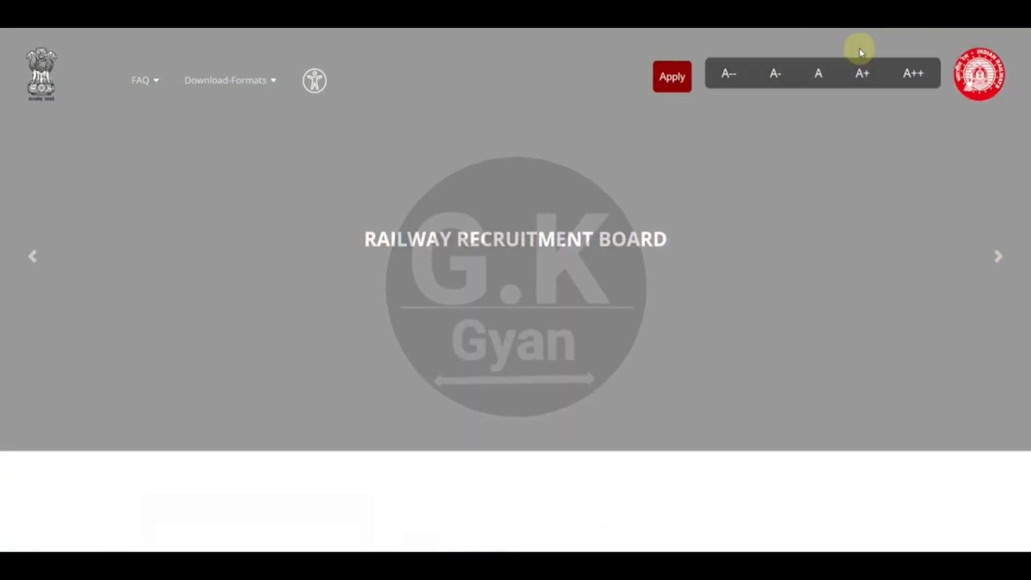
{"action": "left_click", "coordinate": [672, 77]}
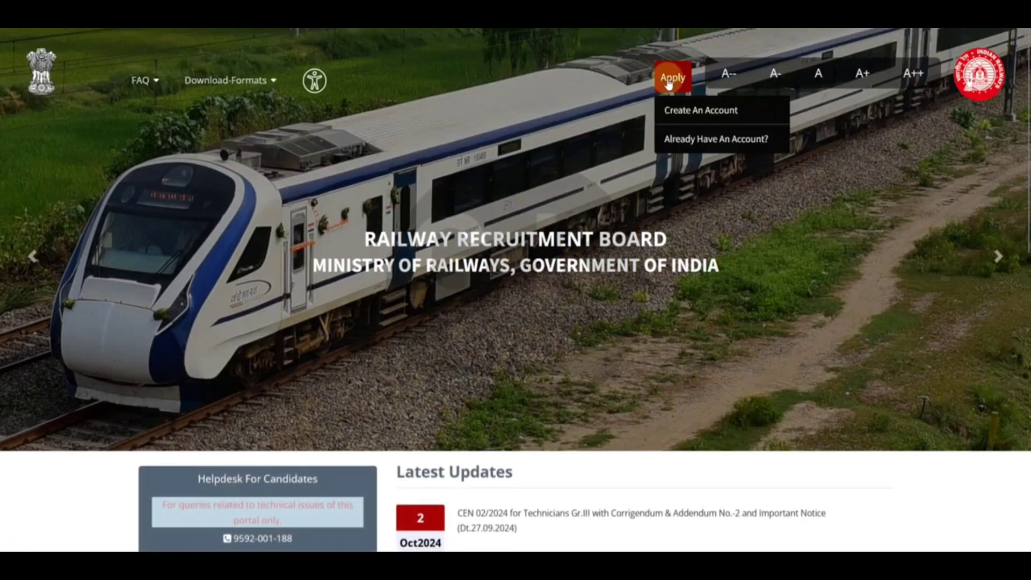
{"action": "left_click", "coordinate": [685, 141]}
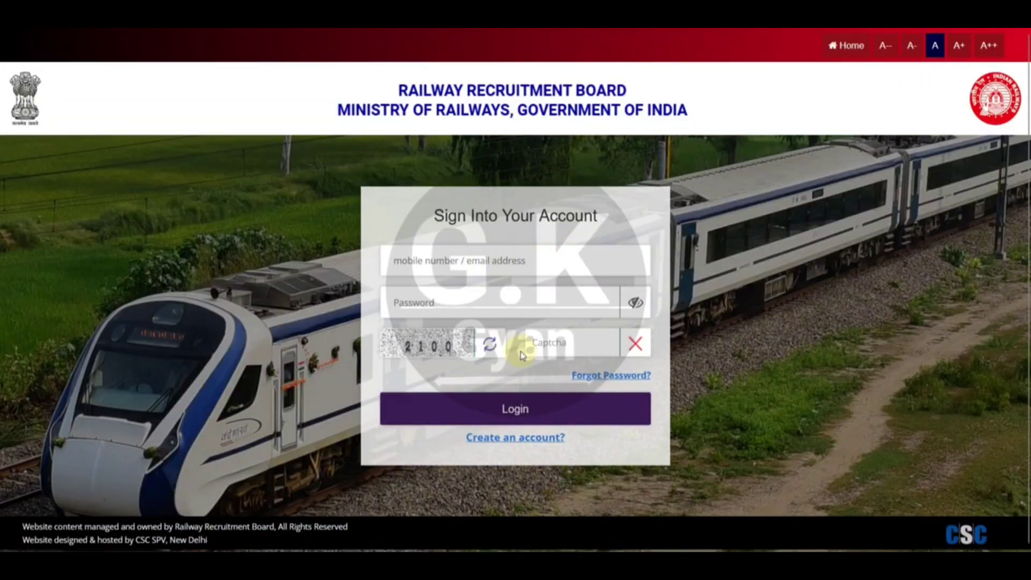
{"action": "left_click", "coordinate": [600, 376]}
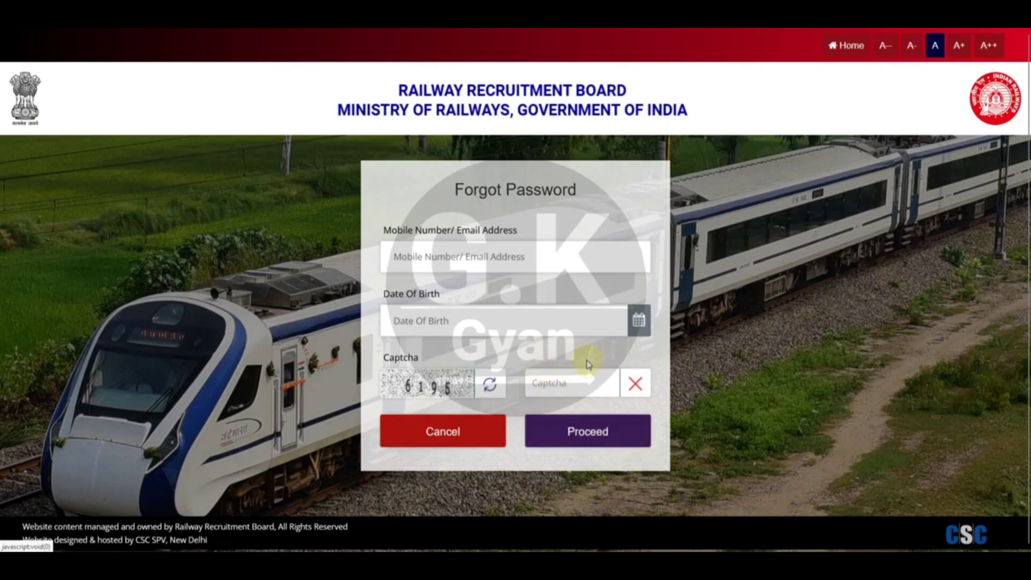
{"action": "left_click", "coordinate": [475, 424]}
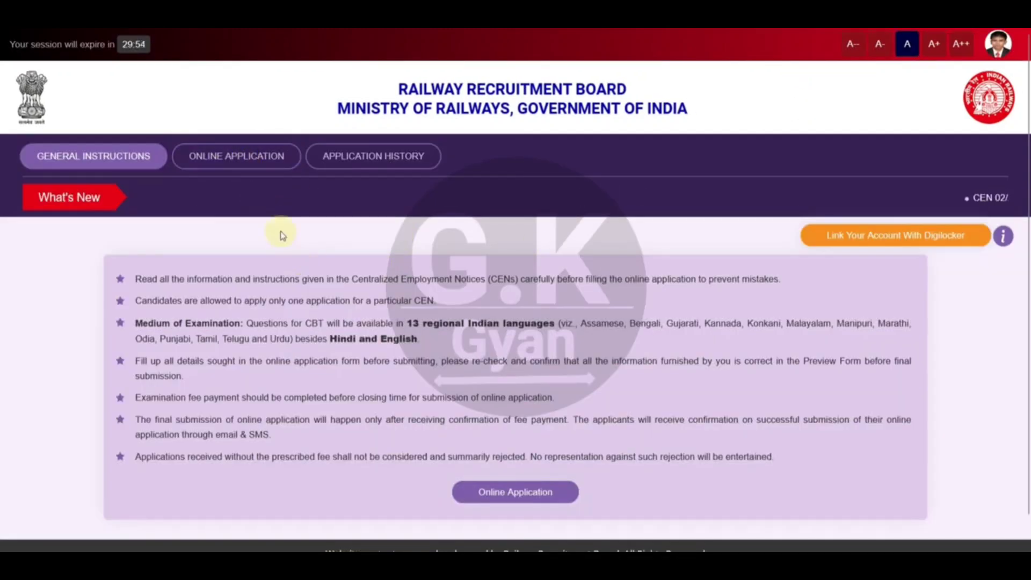
Open the online applications and choose Patna as the RRB for the CEN 06/2024 NTPC Under Graduate posts.
{"action": "left_click", "coordinate": [240, 171]}
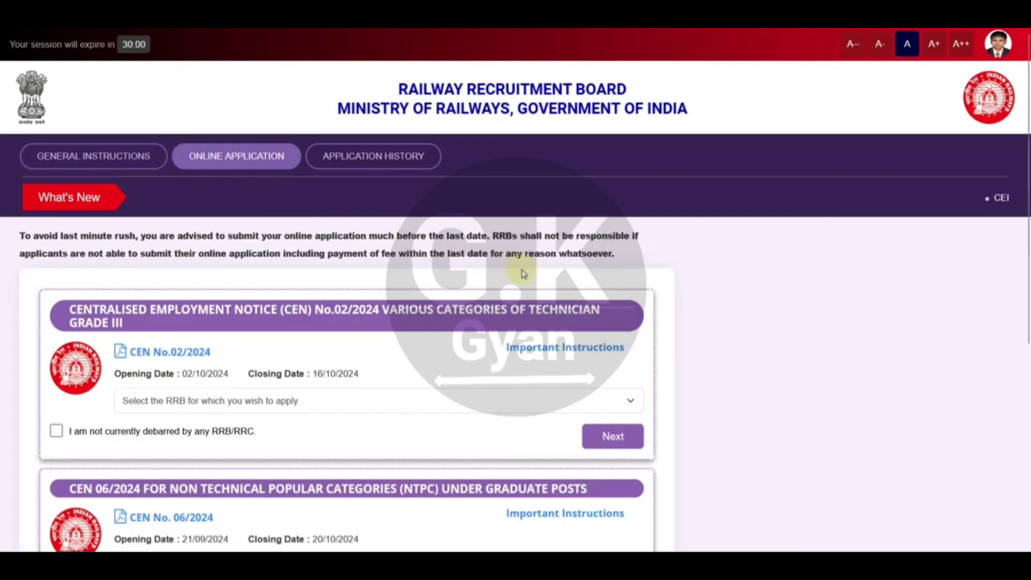
{"action": "scroll", "coordinate": [497, 266], "scroll_direction": "down", "scroll_amount": 5}
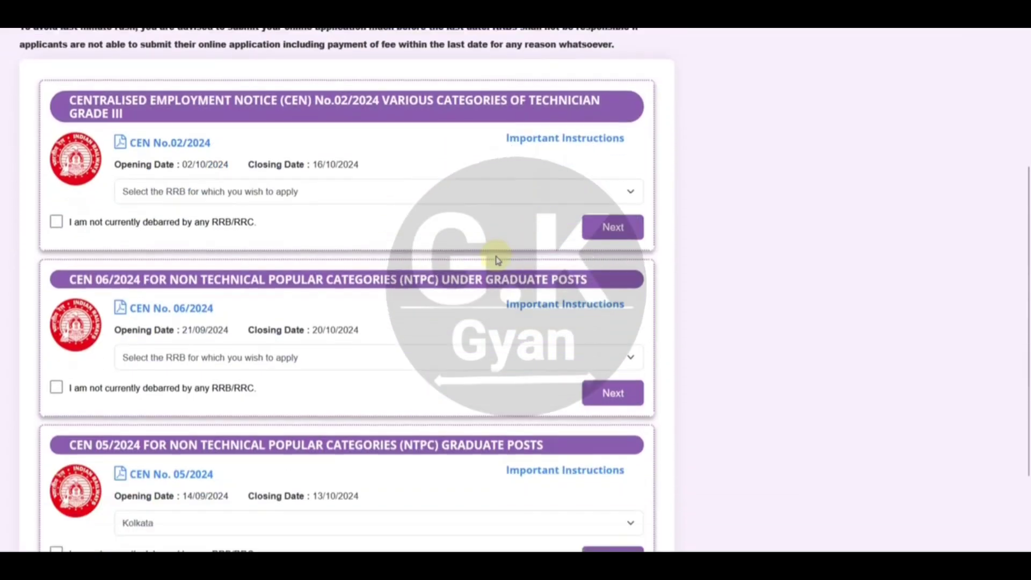
{"action": "scroll", "coordinate": [496, 260], "scroll_direction": "down", "scroll_amount": 1}
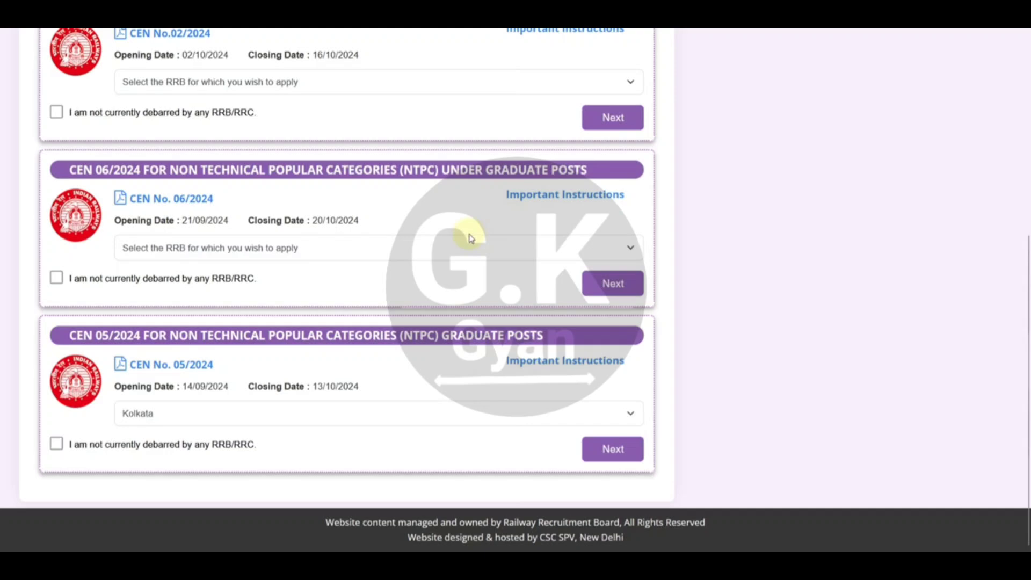
{"action": "left_click", "coordinate": [237, 256]}
{"action": "scroll", "coordinate": [279, 349], "scroll_direction": "down", "scroll_amount": 2}
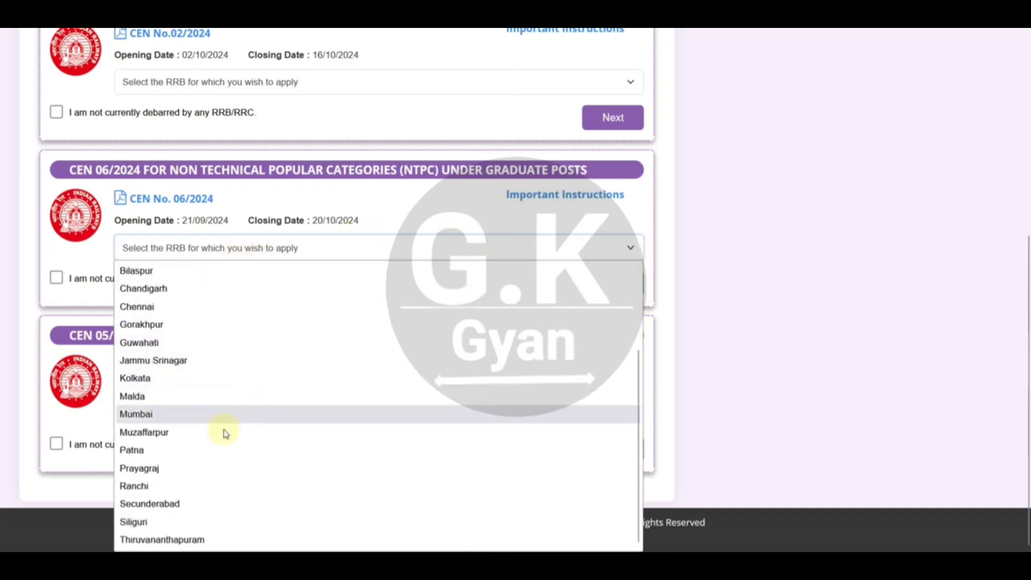
{"action": "left_click", "coordinate": [214, 449]}
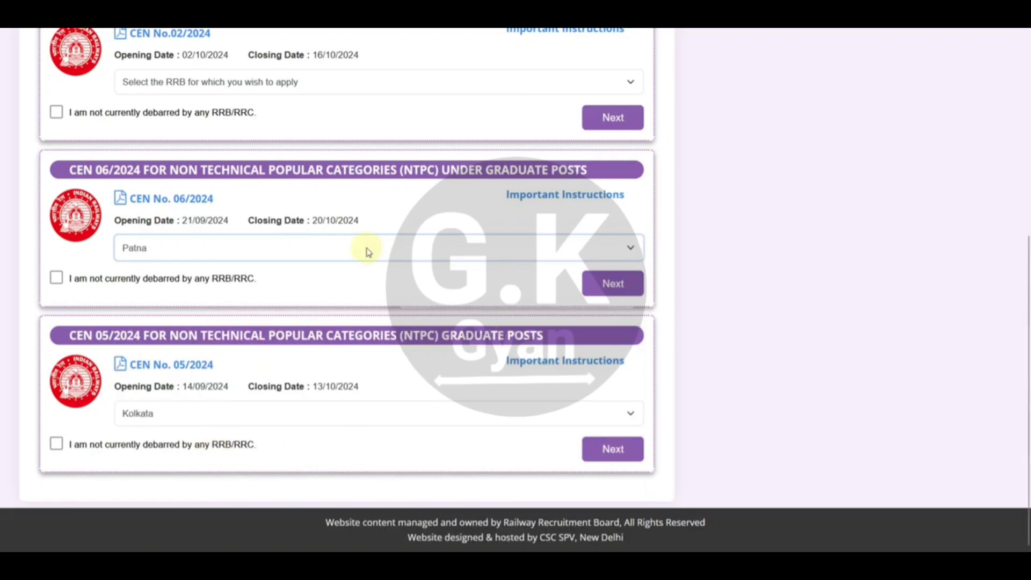
Check the closing dates of both NTPC notices, declare not being debarred for CEN 06/2024, and continue to its application.
{"action": "left_click_drag", "start_coordinate": [313, 220], "coordinate": [349, 221]}
{"action": "left_click", "coordinate": [370, 223]}
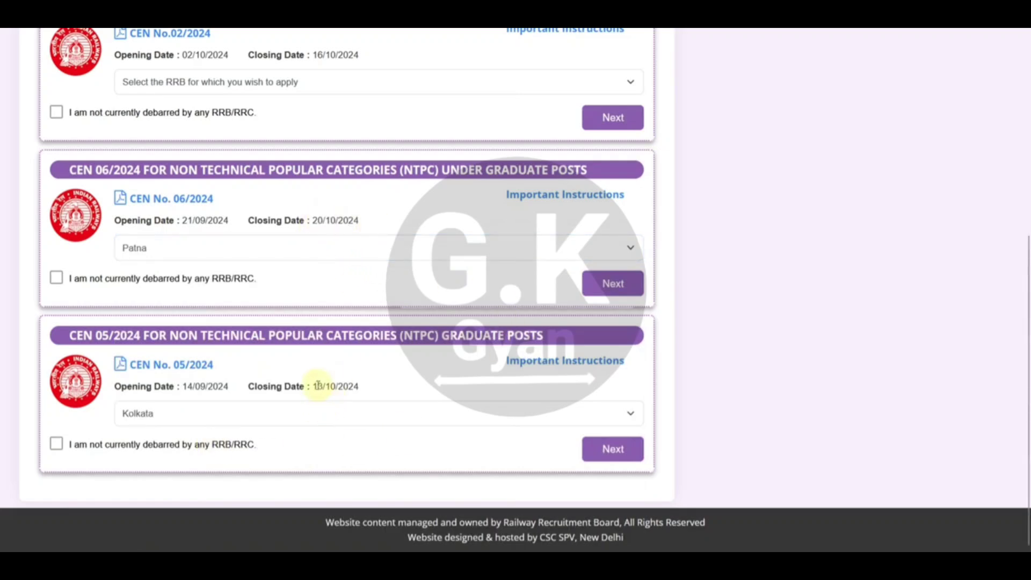
{"action": "left_click_drag", "start_coordinate": [318, 386], "coordinate": [369, 391]}
{"action": "left_click", "coordinate": [369, 393]}
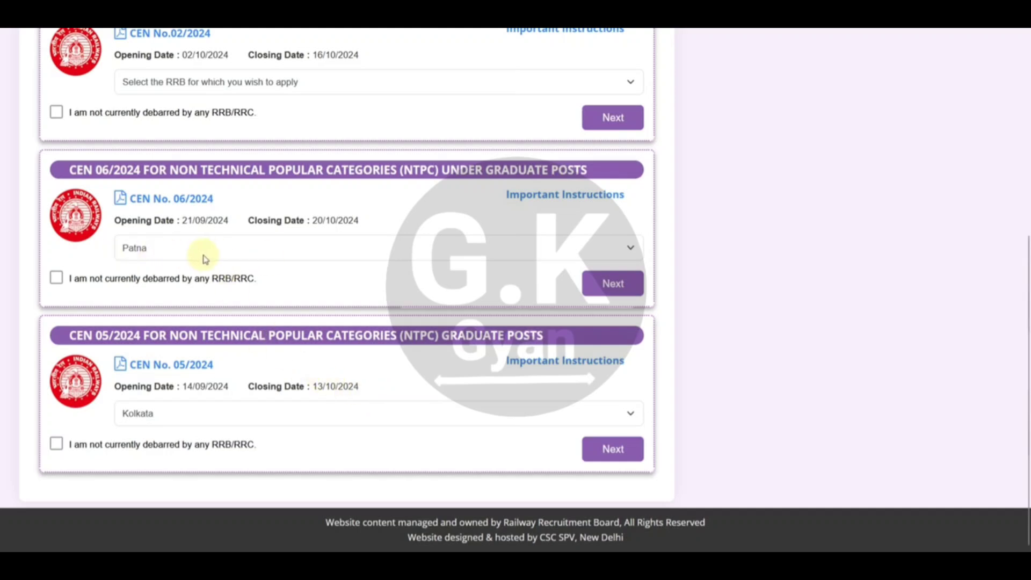
{"action": "left_click", "coordinate": [55, 277]}
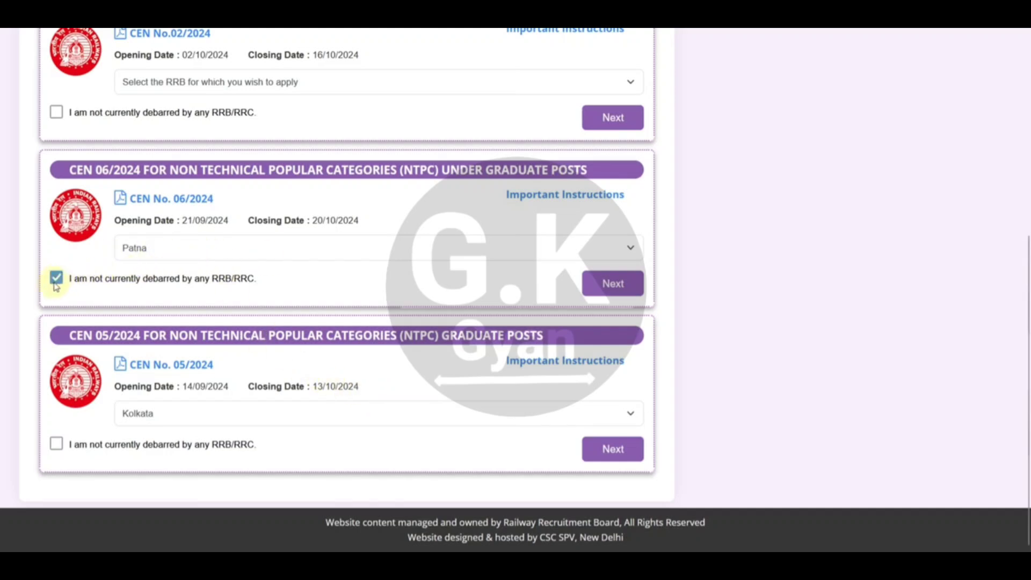
{"action": "left_click", "coordinate": [600, 297]}
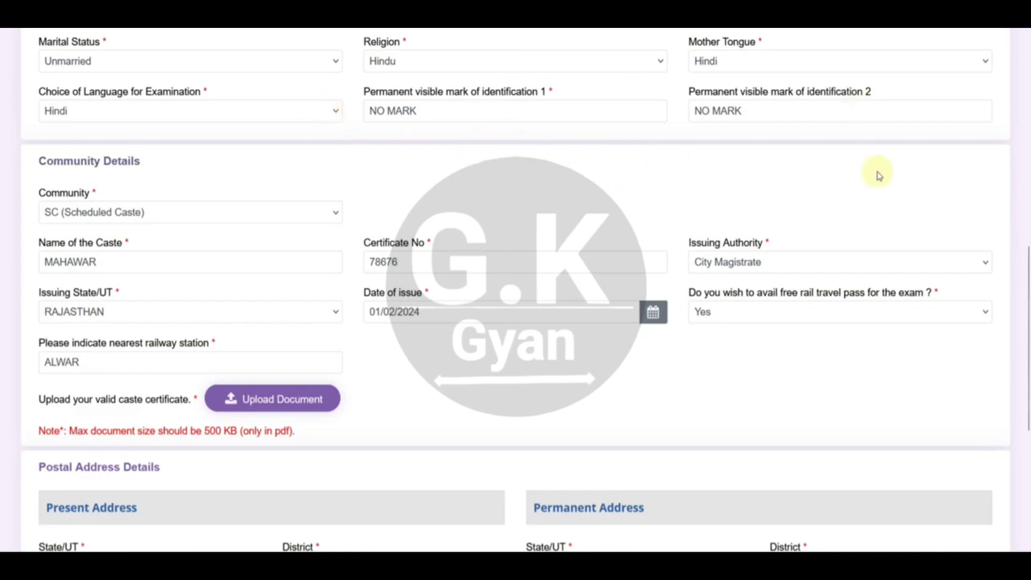
Review the marital status, religion, mother tongue, exam language and identification mark fields of the application.
{"action": "left_click", "coordinate": [155, 66]}
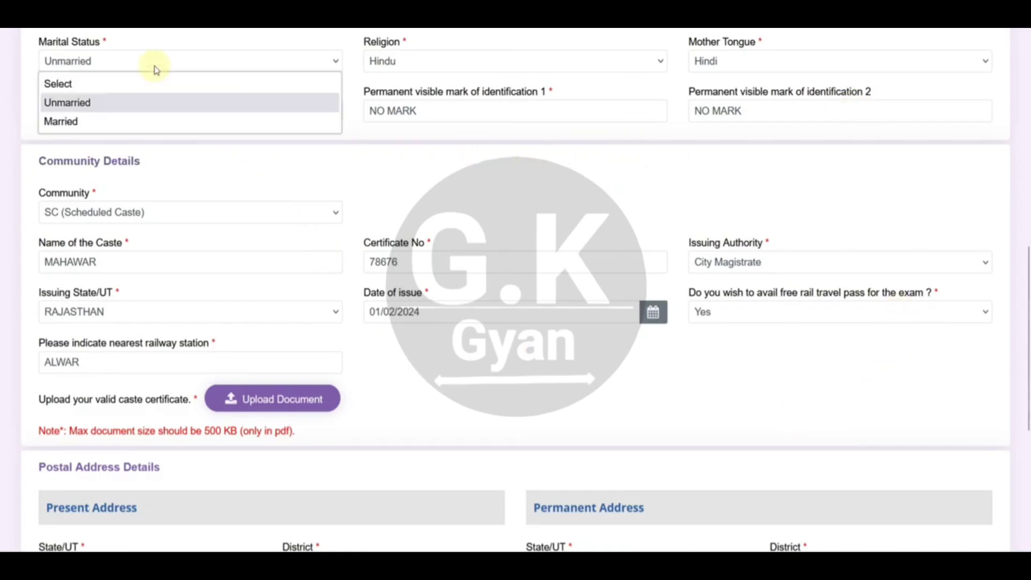
{"action": "left_click", "coordinate": [370, 69]}
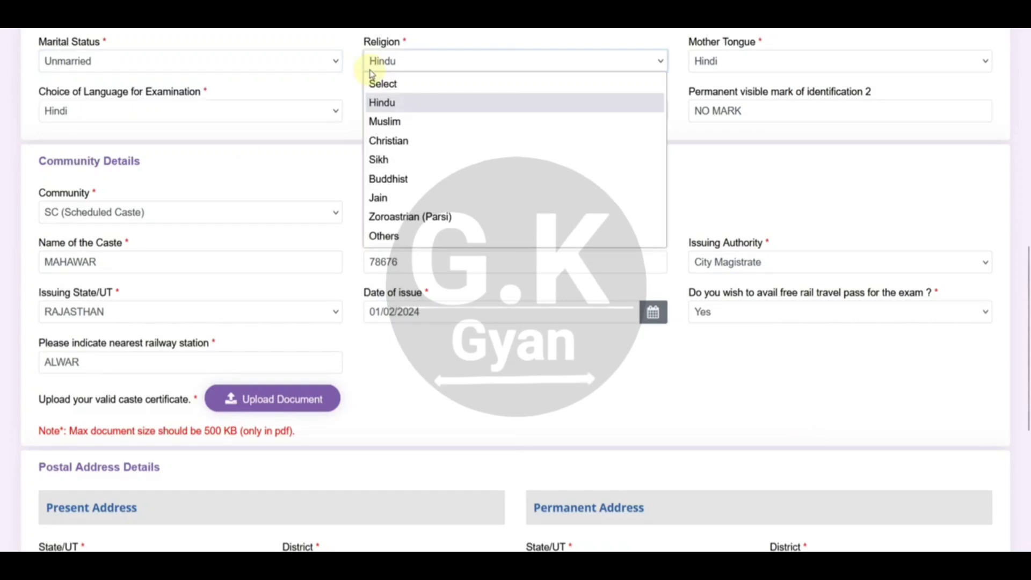
{"action": "left_click", "coordinate": [717, 70]}
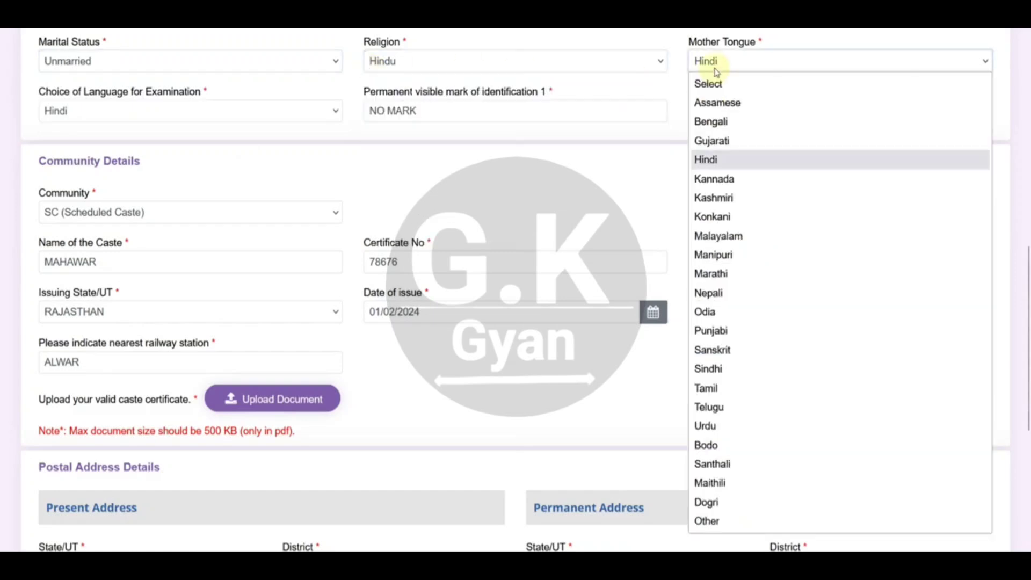
{"action": "left_click", "coordinate": [631, 156]}
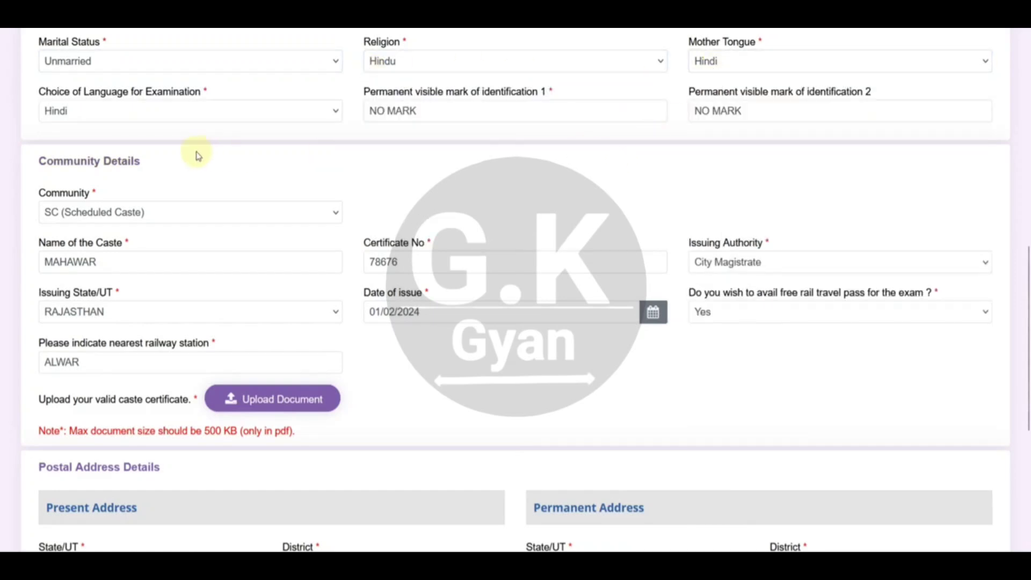
{"action": "left_click", "coordinate": [134, 121]}
{"action": "left_click", "coordinate": [396, 166]}
{"action": "left_click", "coordinate": [422, 115]}
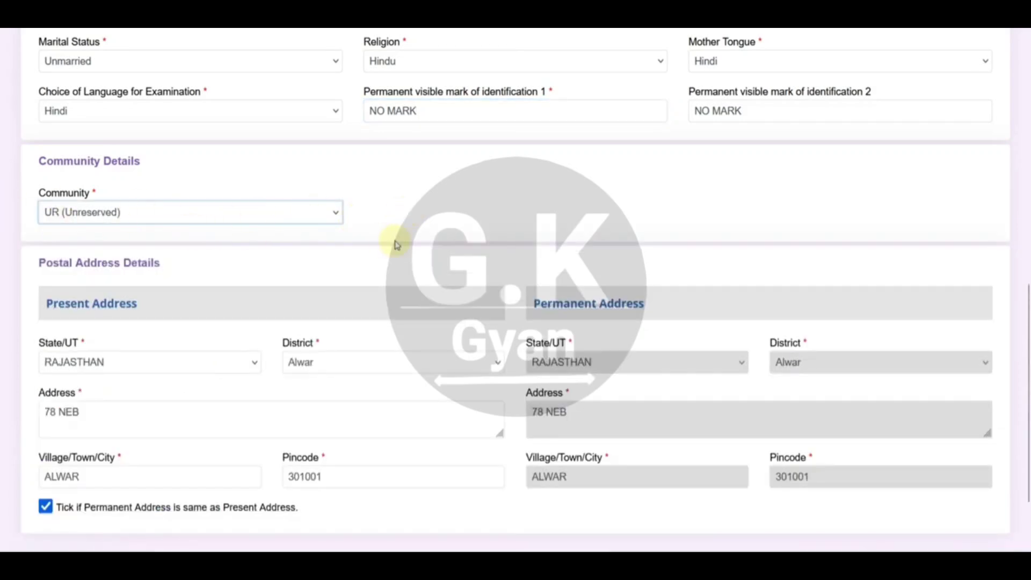
Set the community to SC (Scheduled Caste), then read and agree to the notice about recognised communities.
{"action": "left_click", "coordinate": [134, 218]}
{"action": "left_click", "coordinate": [118, 273]}
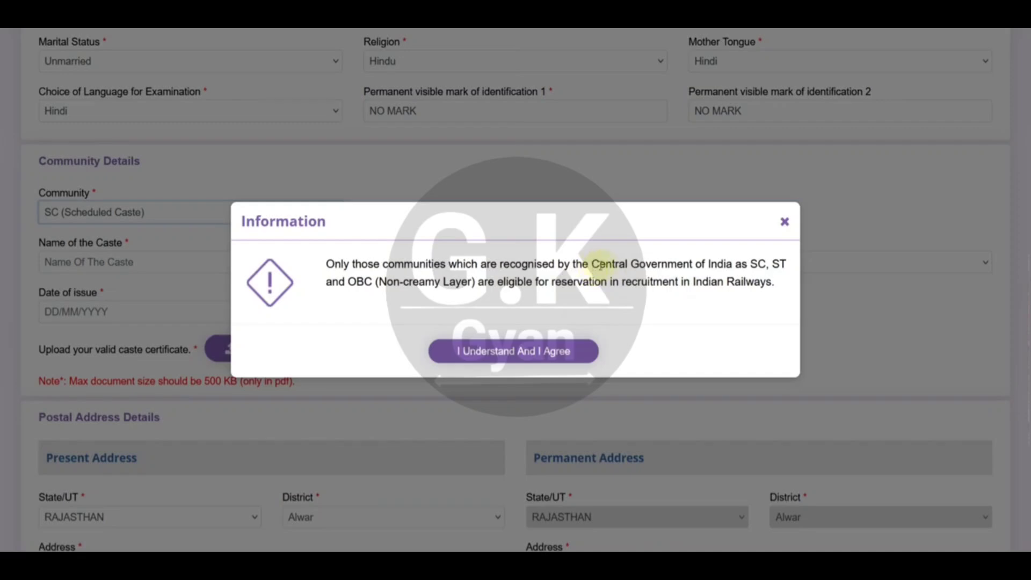
{"action": "left_click_drag", "start_coordinate": [592, 263], "coordinate": [732, 265]}
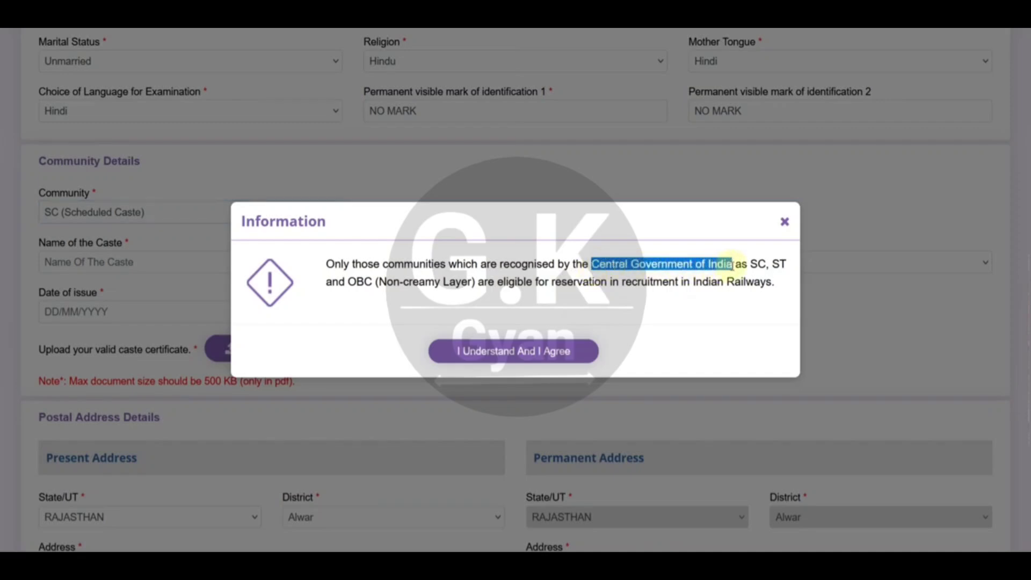
{"action": "left_click", "coordinate": [651, 264]}
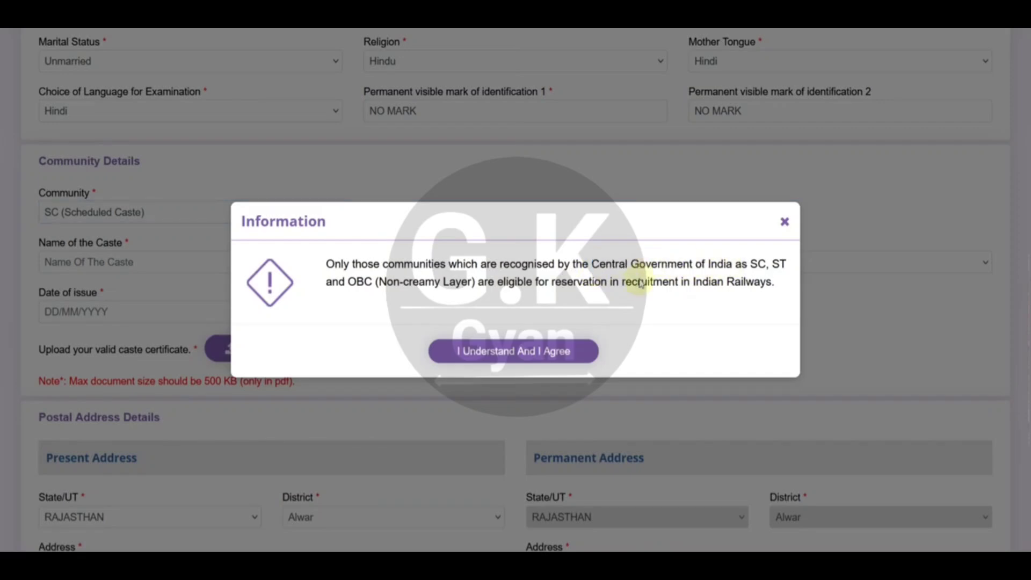
{"action": "left_click", "coordinate": [524, 351]}
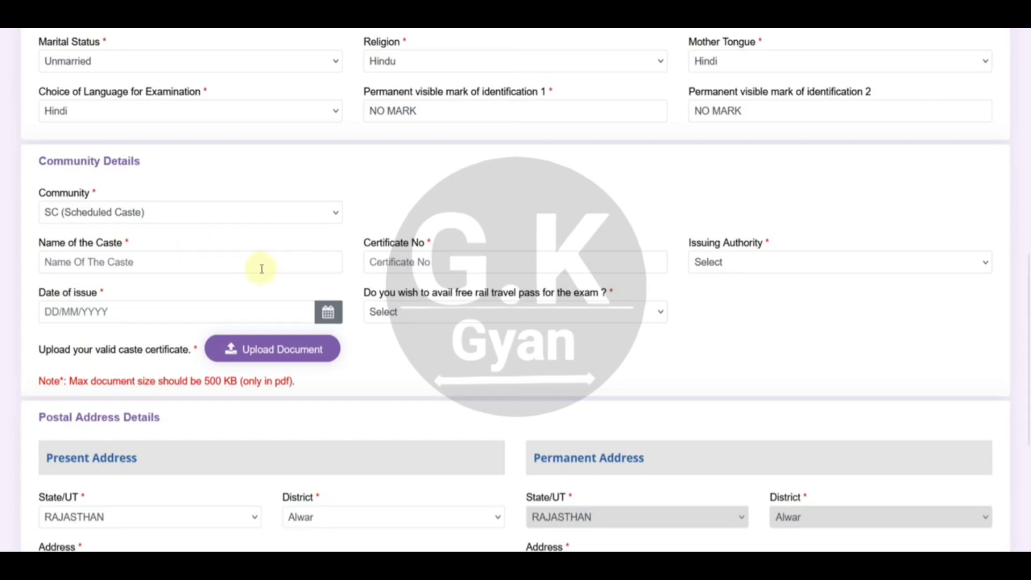
Review the caste name and certificate number fields and look through the issuing authority choices.
{"action": "left_click", "coordinate": [167, 270]}
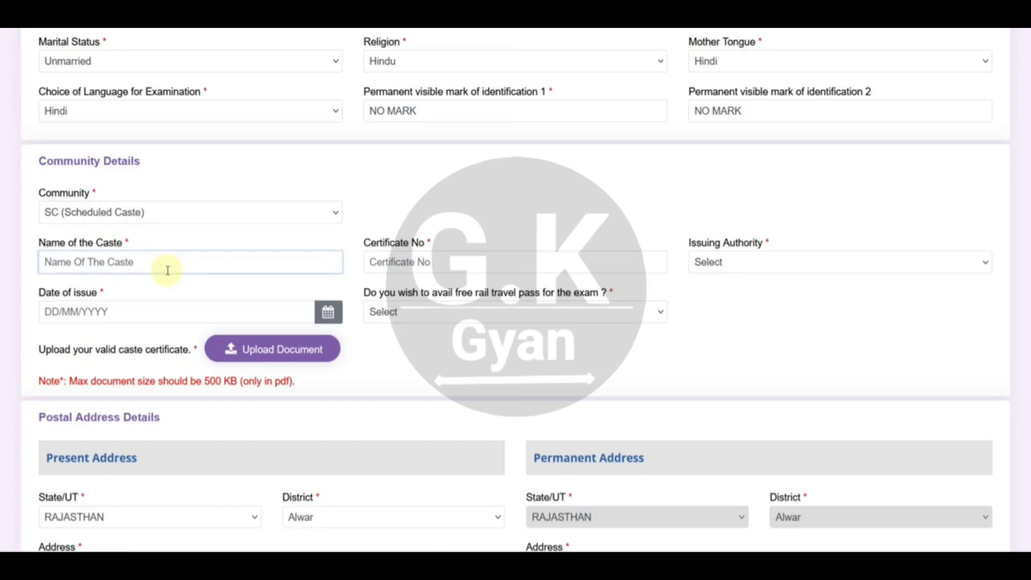
{"action": "left_click", "coordinate": [427, 264]}
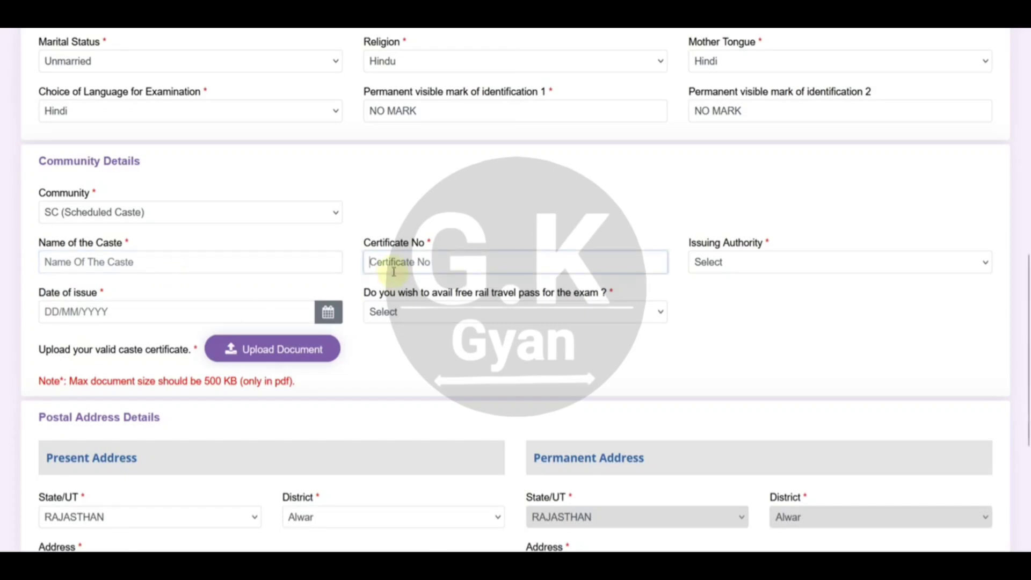
{"action": "left_click", "coordinate": [802, 266]}
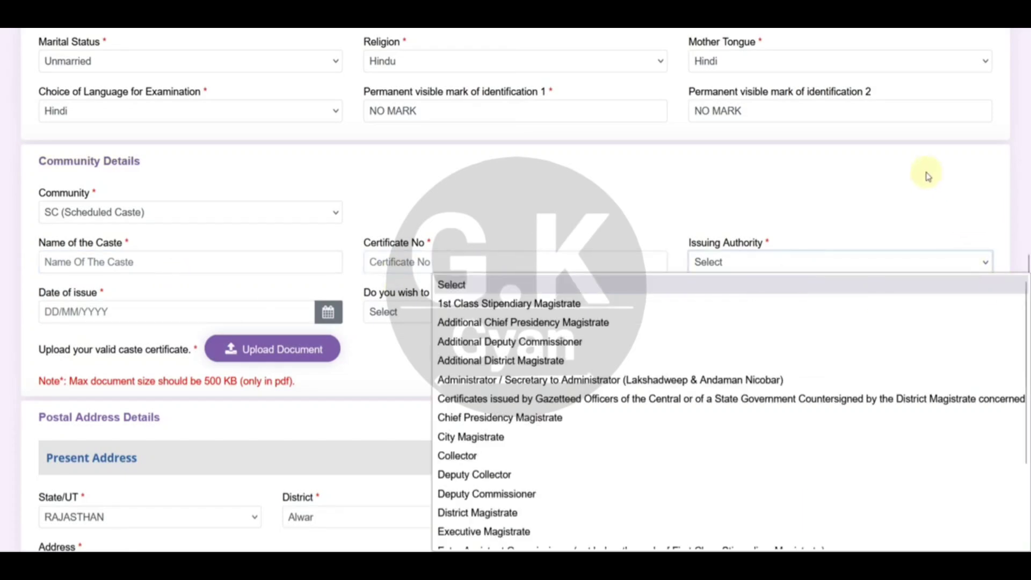
{"action": "scroll", "coordinate": [583, 309], "scroll_direction": "down", "scroll_amount": 2}
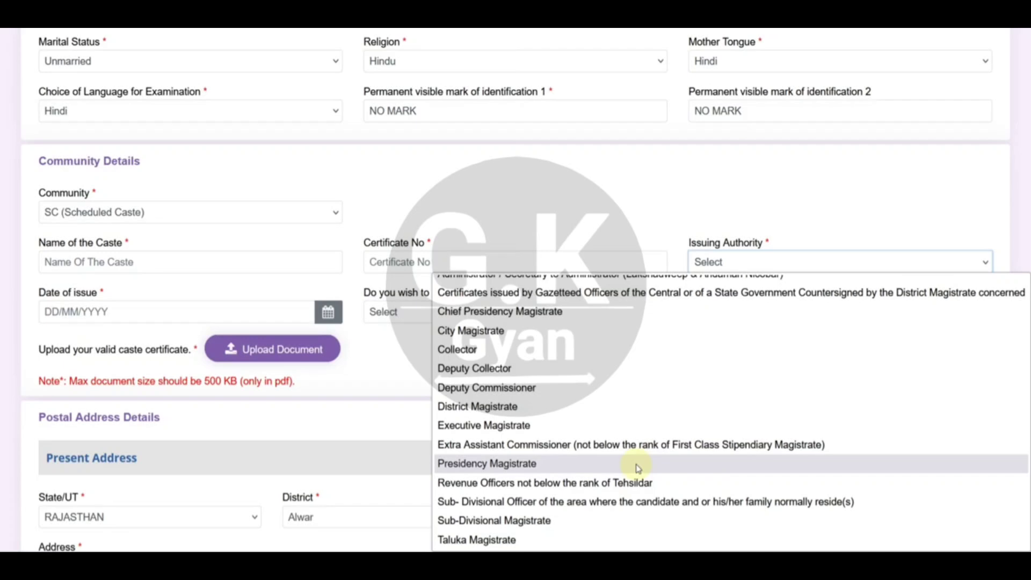
{"action": "left_click", "coordinate": [628, 188]}
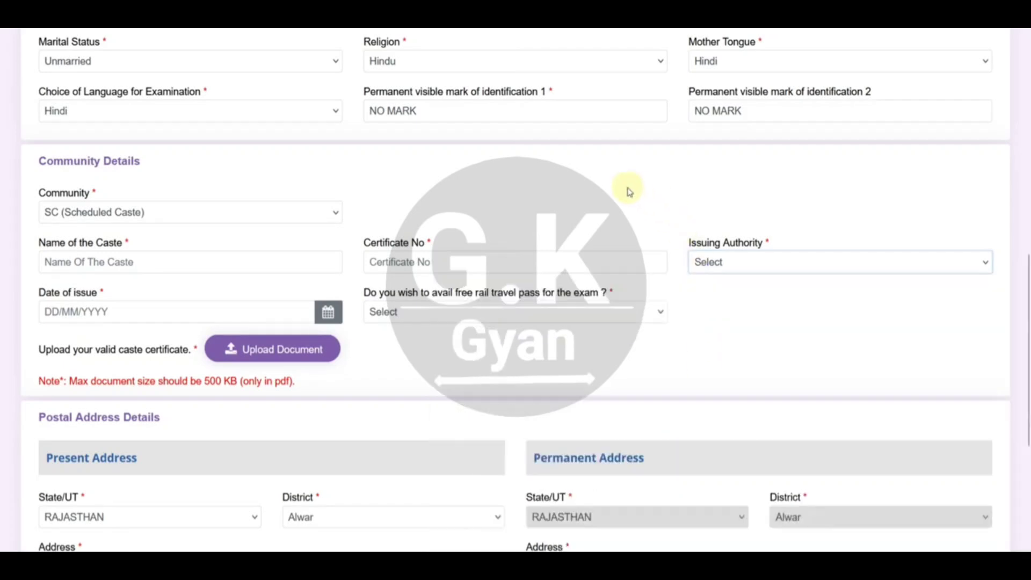
{"action": "left_click", "coordinate": [722, 258]}
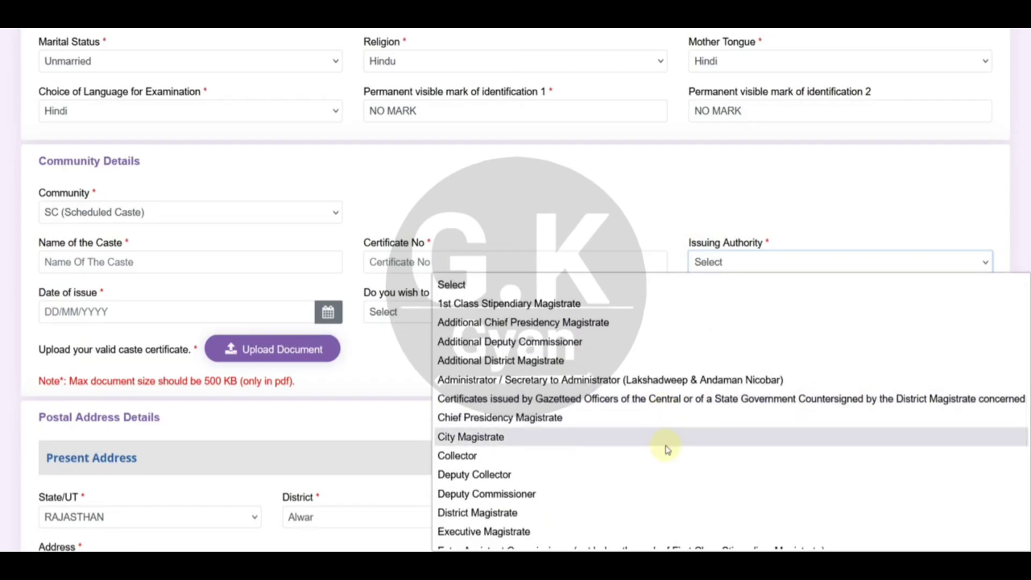
{"action": "left_click", "coordinate": [842, 179]}
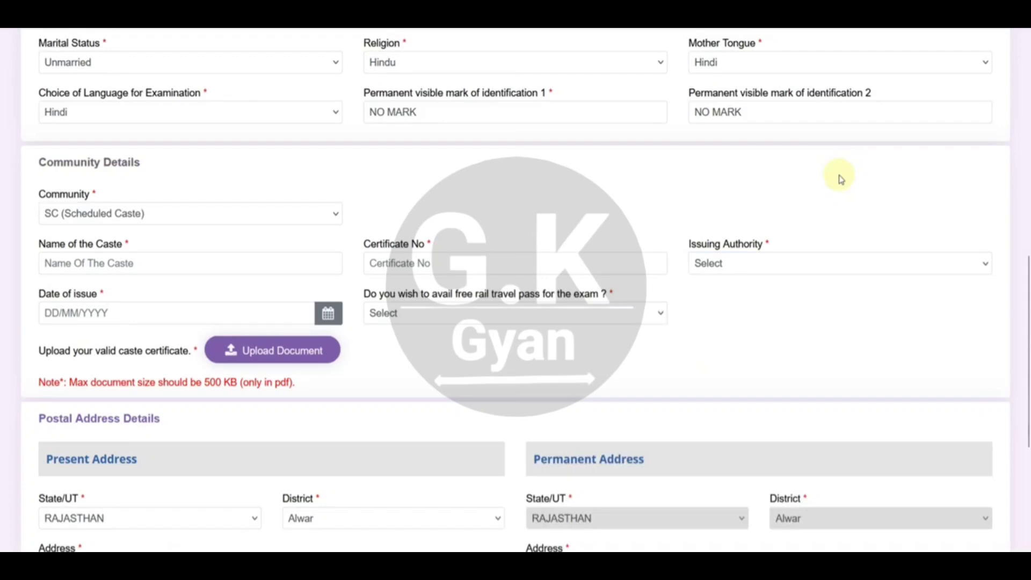
Set the caste certificate's issuing authority to City Magistrate and view the issuing state choices.
{"action": "left_click", "coordinate": [811, 266]}
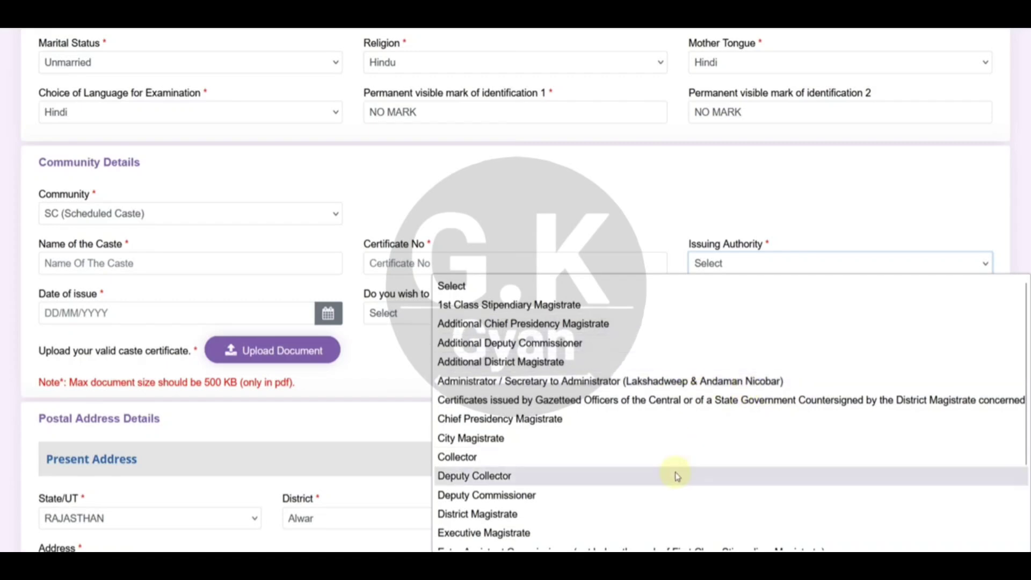
{"action": "scroll", "coordinate": [678, 477], "scroll_direction": "down", "scroll_amount": 2}
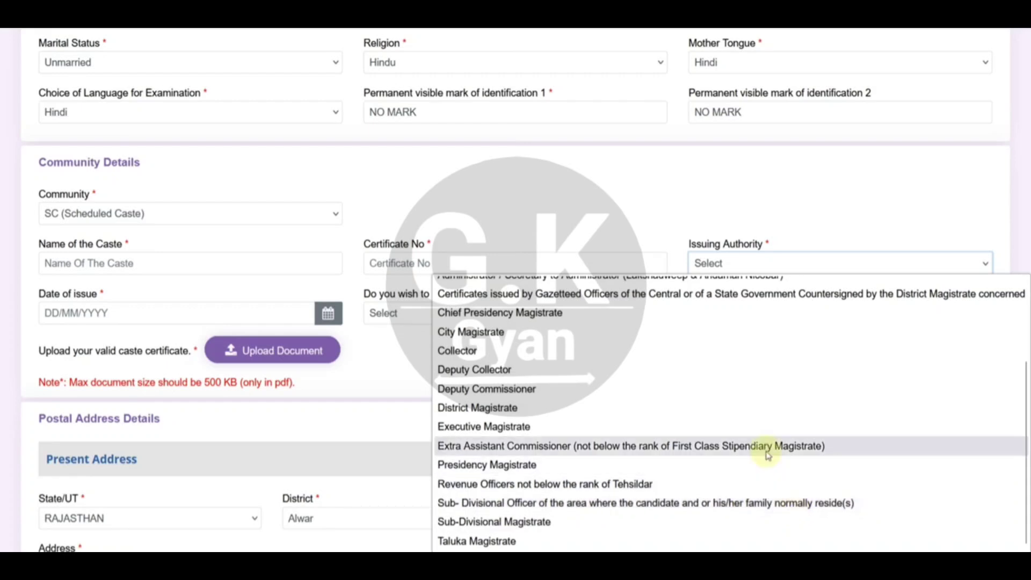
{"action": "left_click", "coordinate": [526, 333]}
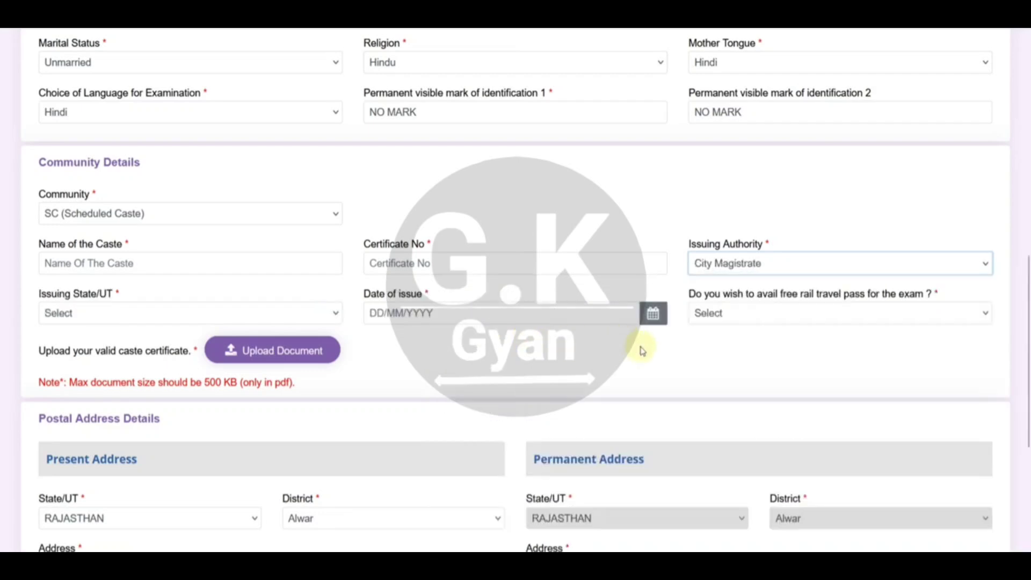
{"action": "left_click", "coordinate": [162, 325]}
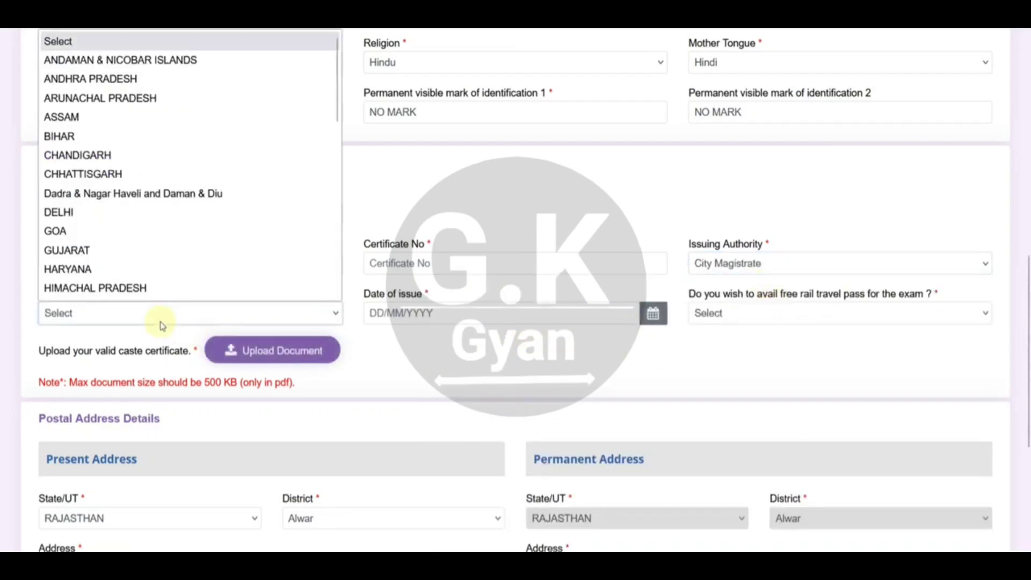
{"action": "left_click", "coordinate": [439, 317]}
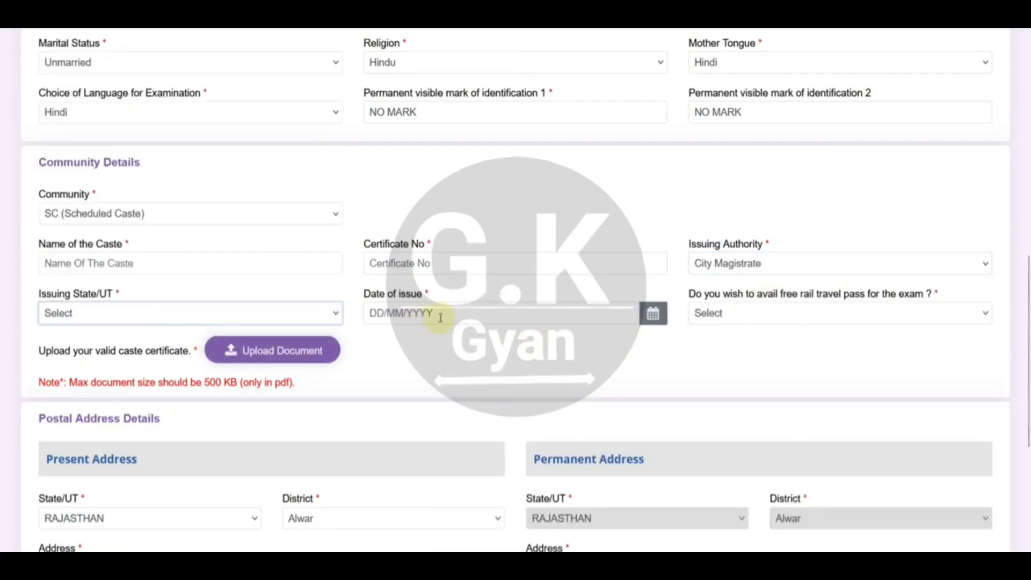
Answer Yes to the free rail travel pass for the exam and go to the nearest railway station field.
{"action": "left_click", "coordinate": [740, 328]}
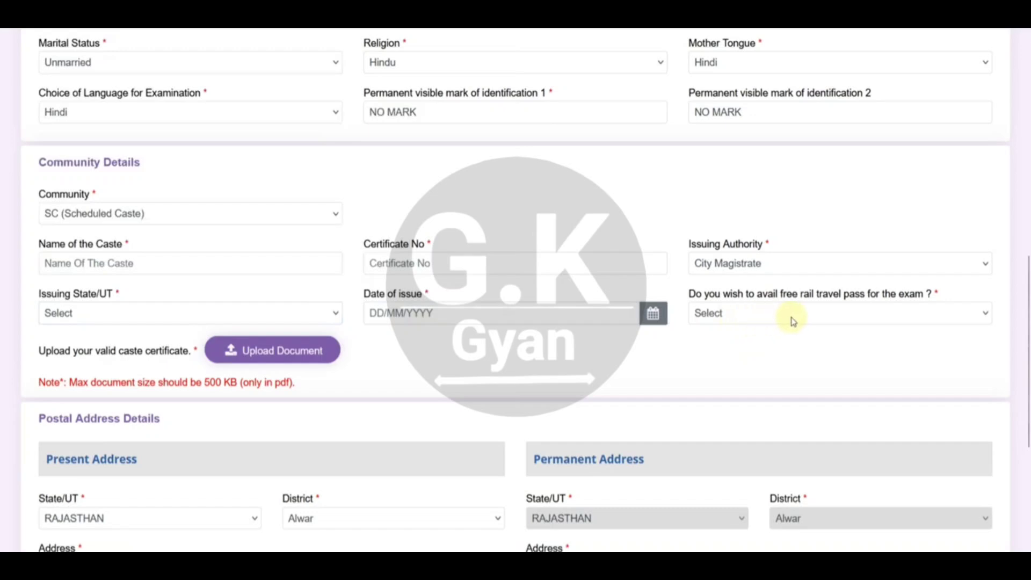
{"action": "left_click", "coordinate": [741, 318]}
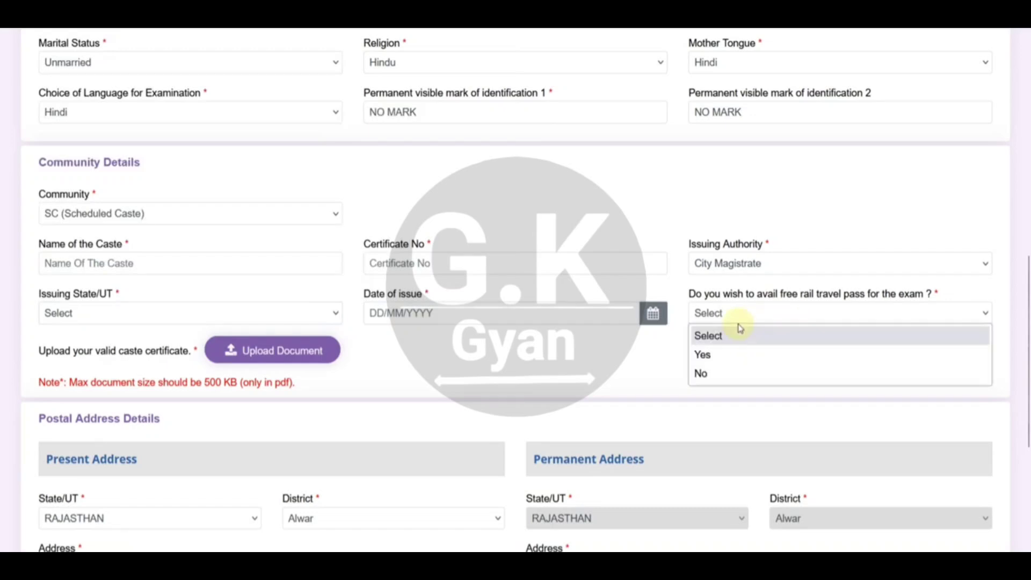
{"action": "left_click", "coordinate": [728, 356]}
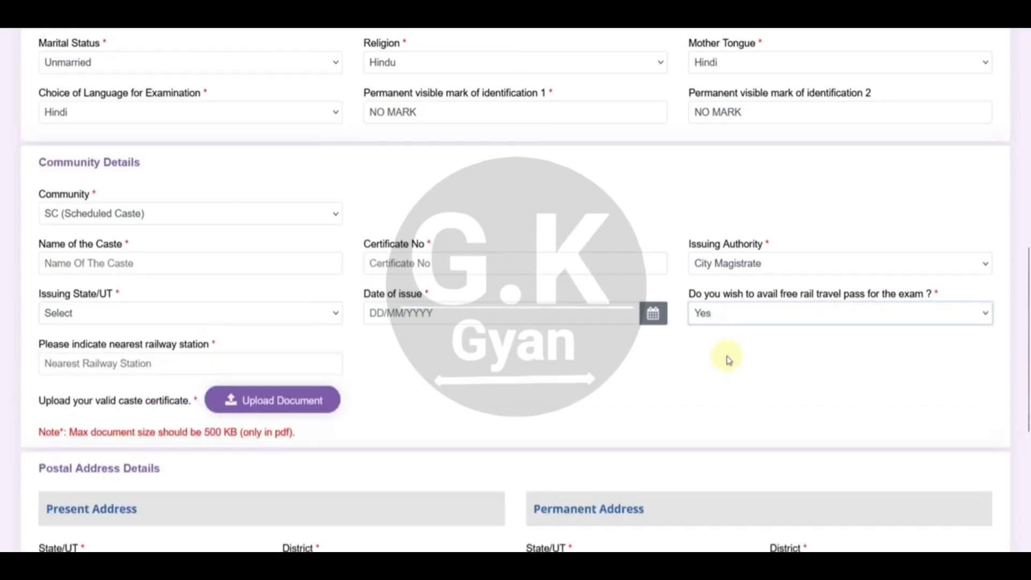
{"action": "left_click", "coordinate": [160, 364]}
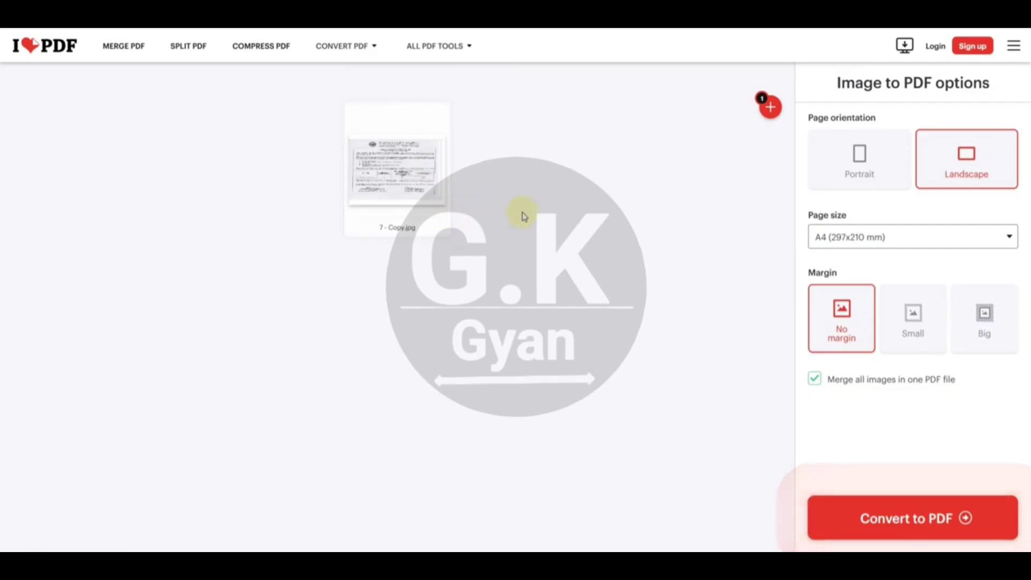
Convert the caste certificate image to a portrait A4 PDF with no margin and download it.
{"action": "left_click", "coordinate": [861, 177]}
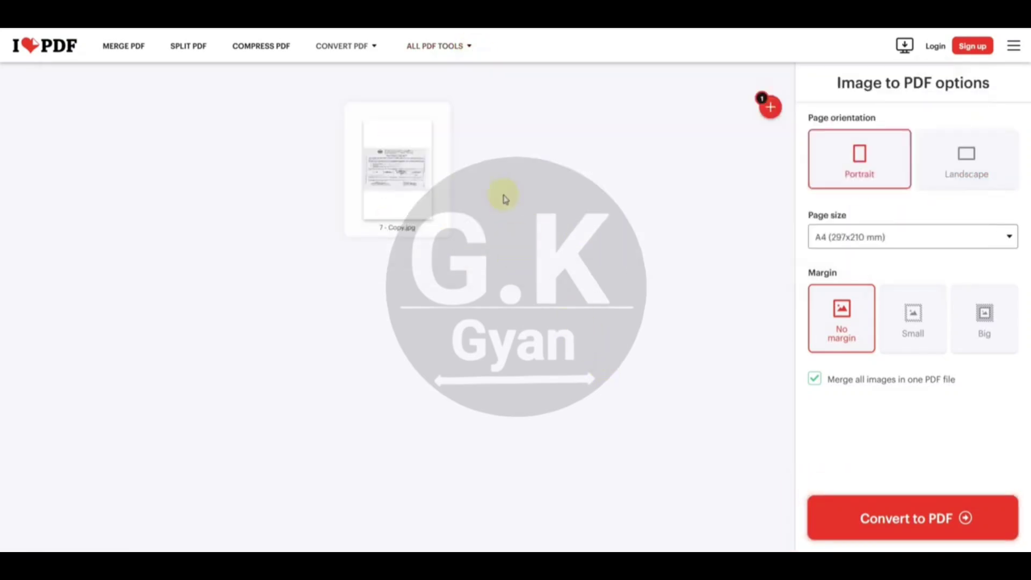
{"action": "left_click", "coordinate": [911, 532]}
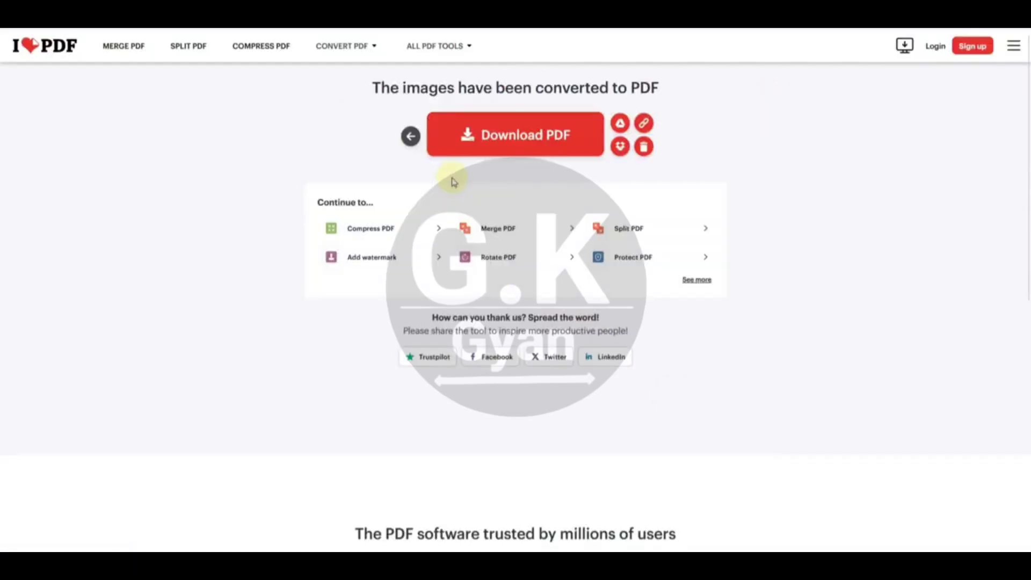
{"action": "left_click", "coordinate": [547, 149]}
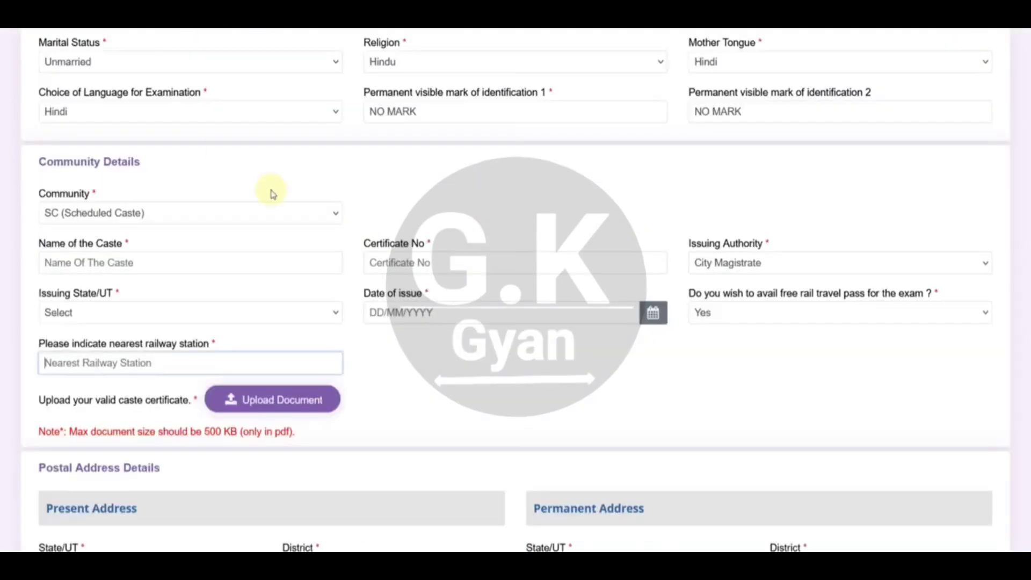
Check the postal address details, save the personal details section and dismiss the notice about previously saved data.
{"action": "scroll", "coordinate": [145, 360], "scroll_direction": "down", "scroll_amount": 2}
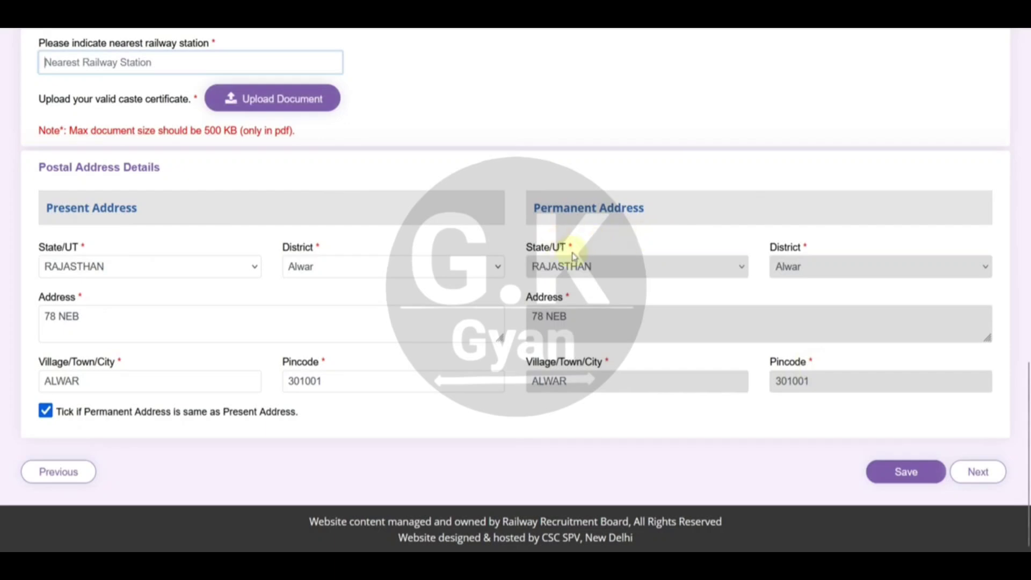
{"action": "scroll", "coordinate": [576, 124], "scroll_direction": "up", "scroll_amount": 2}
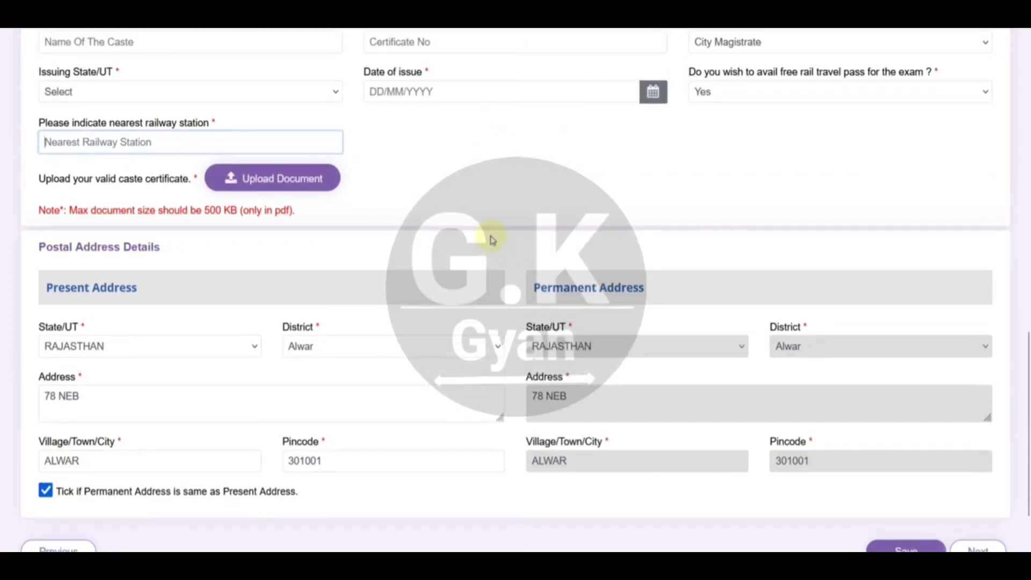
{"action": "scroll", "coordinate": [493, 240], "scroll_direction": "down", "scroll_amount": 2}
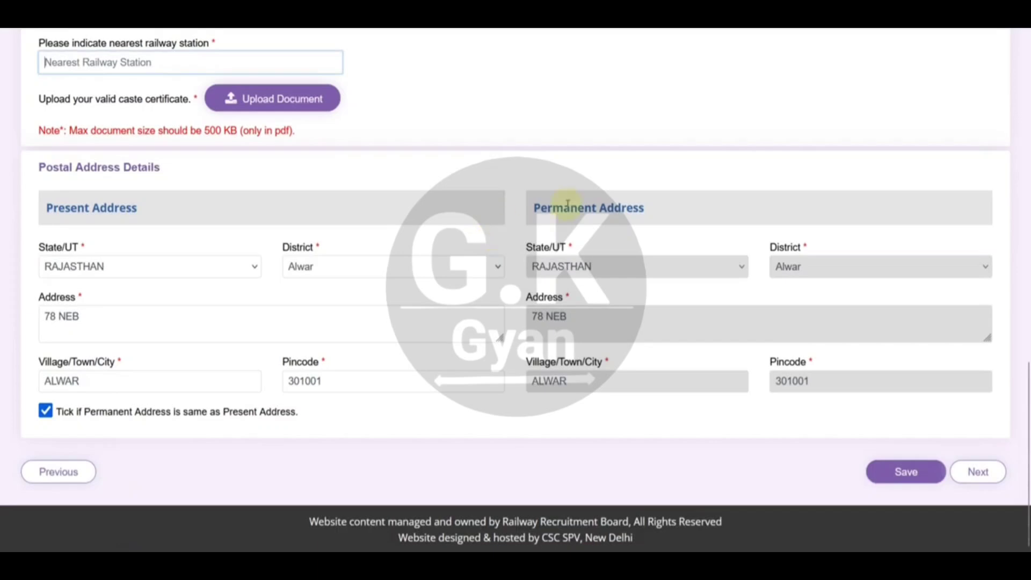
{"action": "left_click", "coordinate": [903, 471]}
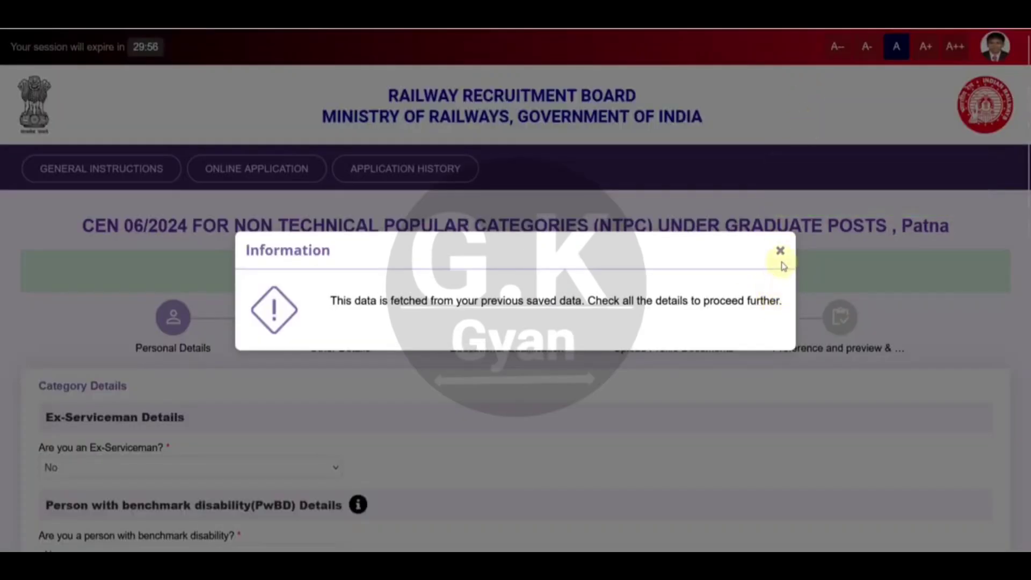
{"action": "left_click", "coordinate": [780, 250]}
Answer Yes to being an Ex-Serviceman and set the defence service to Army.
{"action": "scroll", "coordinate": [333, 297], "scroll_direction": "down", "scroll_amount": 3}
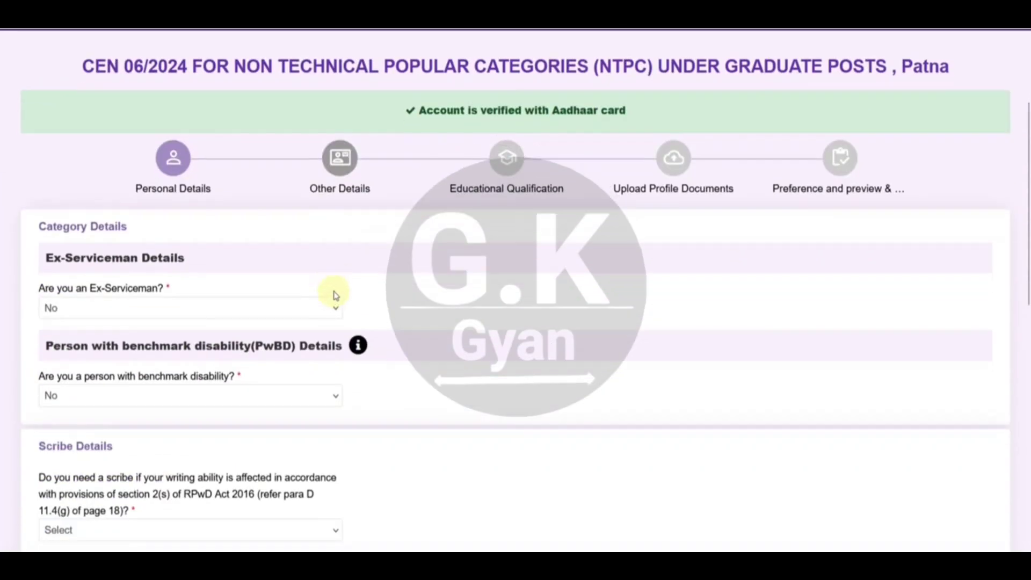
{"action": "scroll", "coordinate": [339, 286], "scroll_direction": "down", "scroll_amount": 2}
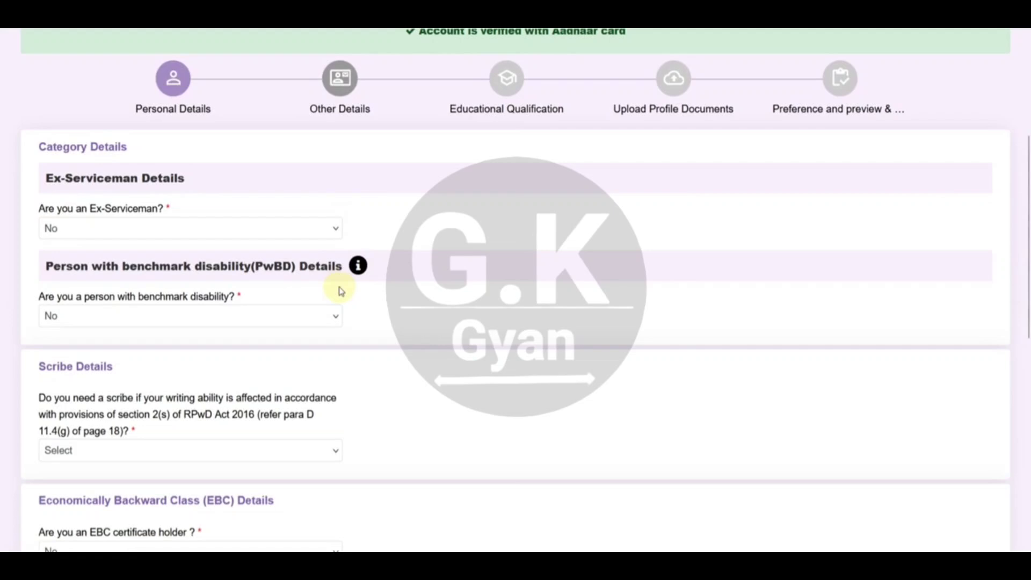
{"action": "left_click", "coordinate": [172, 228]}
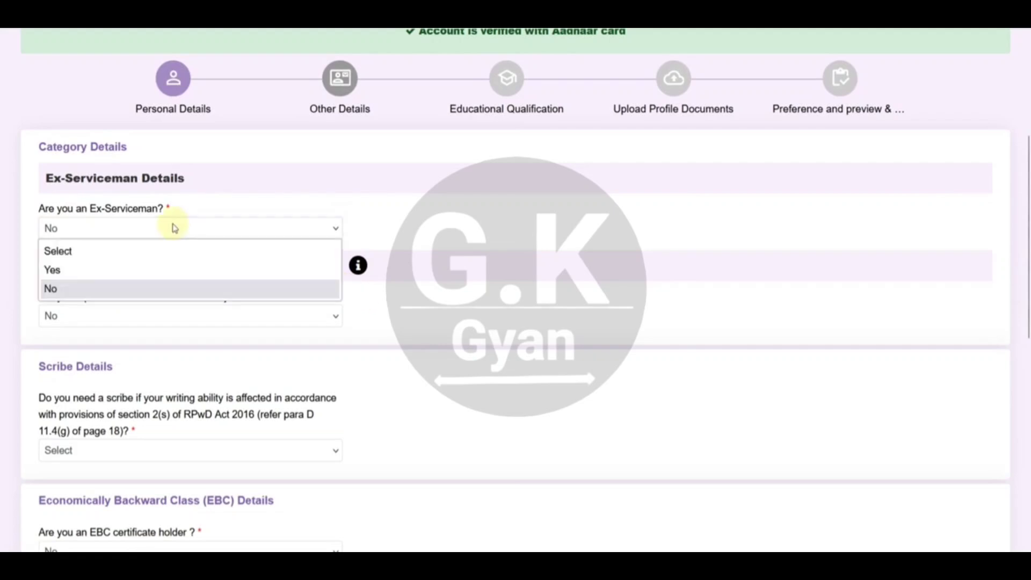
{"action": "left_click", "coordinate": [168, 268]}
{"action": "scroll", "coordinate": [352, 237], "scroll_direction": "down", "scroll_amount": 2}
{"action": "left_click", "coordinate": [392, 152]}
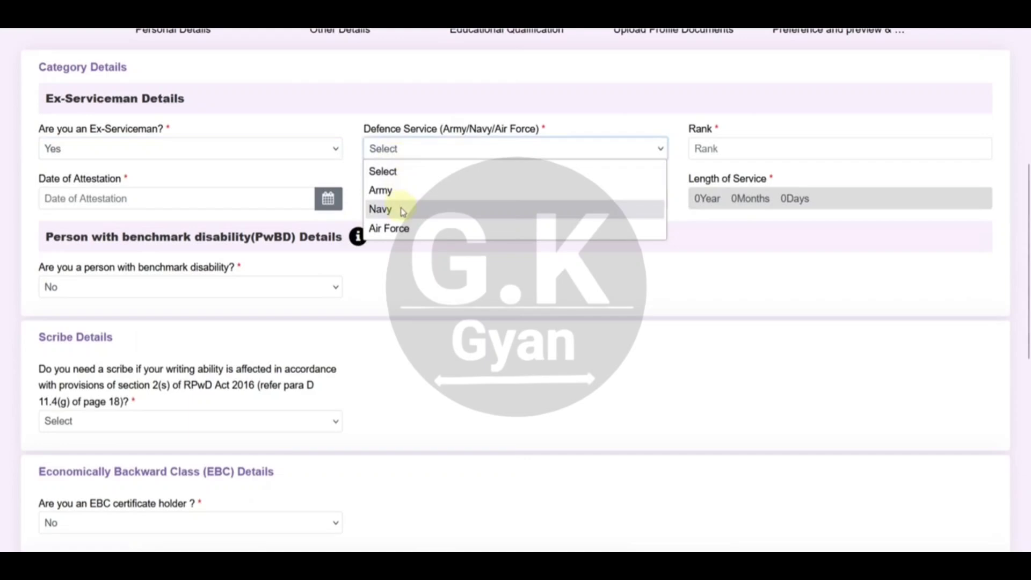
{"action": "left_click", "coordinate": [393, 191]}
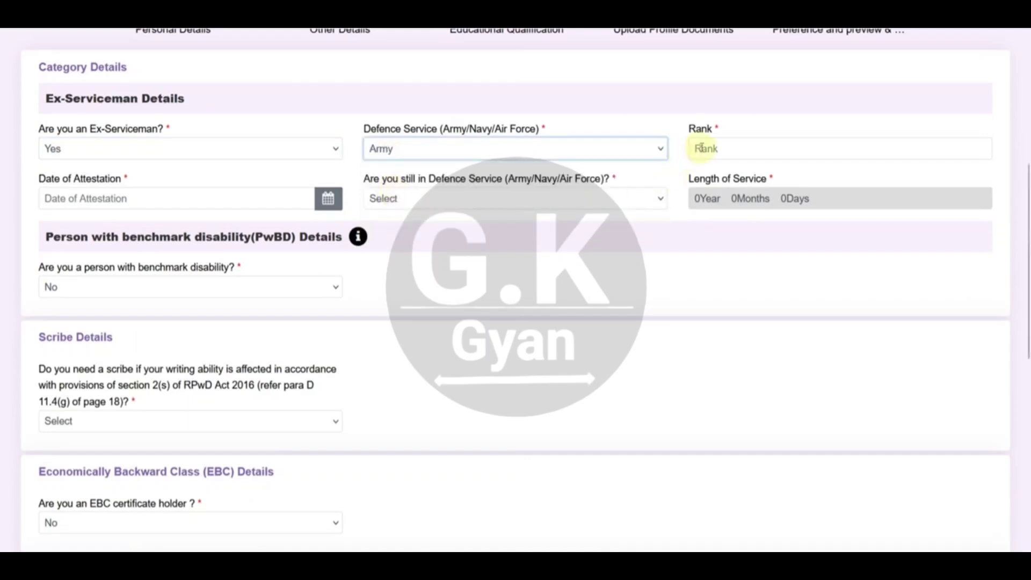
Answer No to still being in Defence Service and review the attestation date, discharge date, discharge reason and certificate number fields.
{"action": "left_click", "coordinate": [327, 203]}
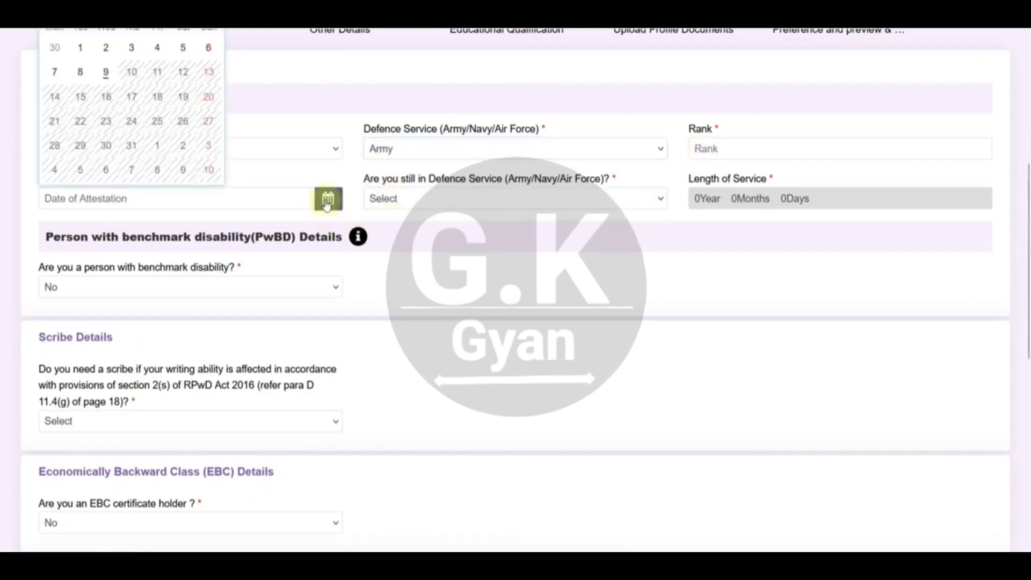
{"action": "left_click", "coordinate": [404, 198]}
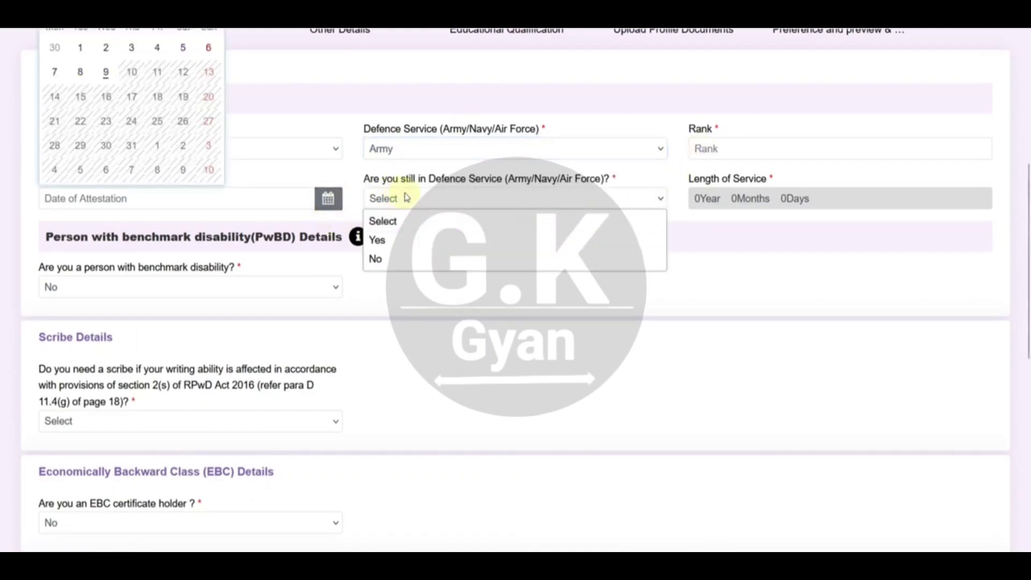
{"action": "left_click", "coordinate": [394, 260]}
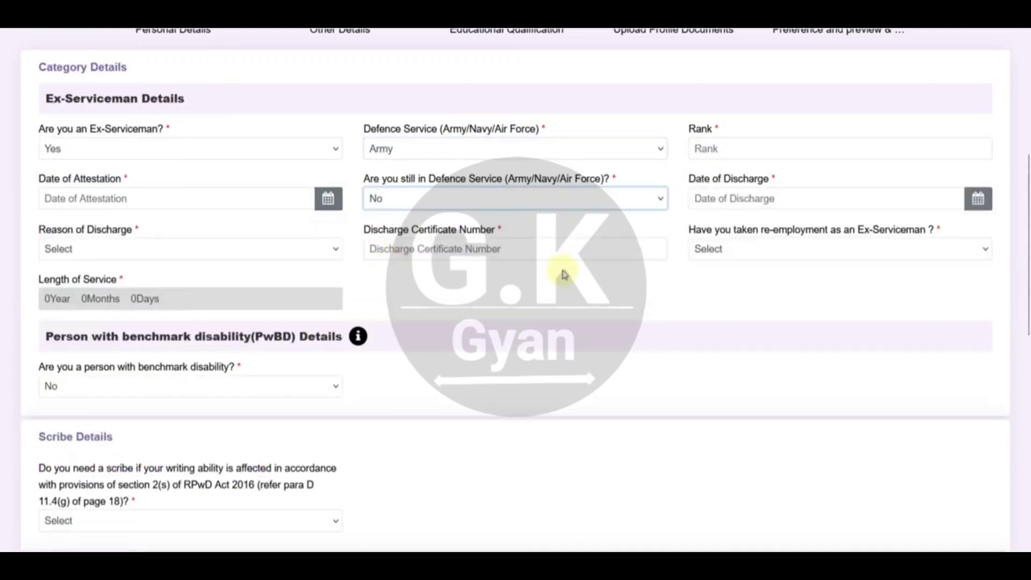
{"action": "left_click", "coordinate": [746, 203]}
{"action": "left_click", "coordinate": [289, 253]}
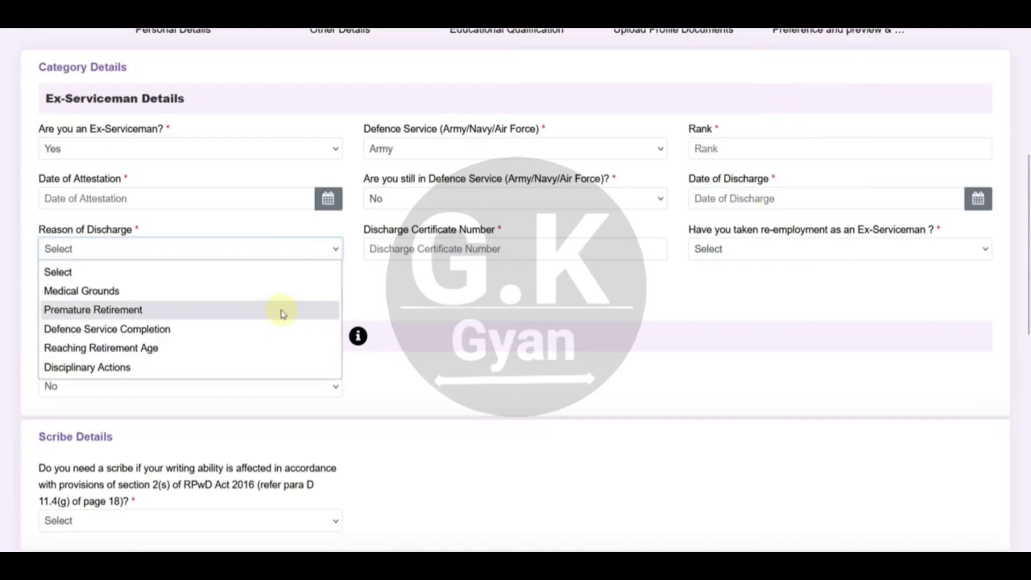
{"action": "left_click", "coordinate": [445, 257]}
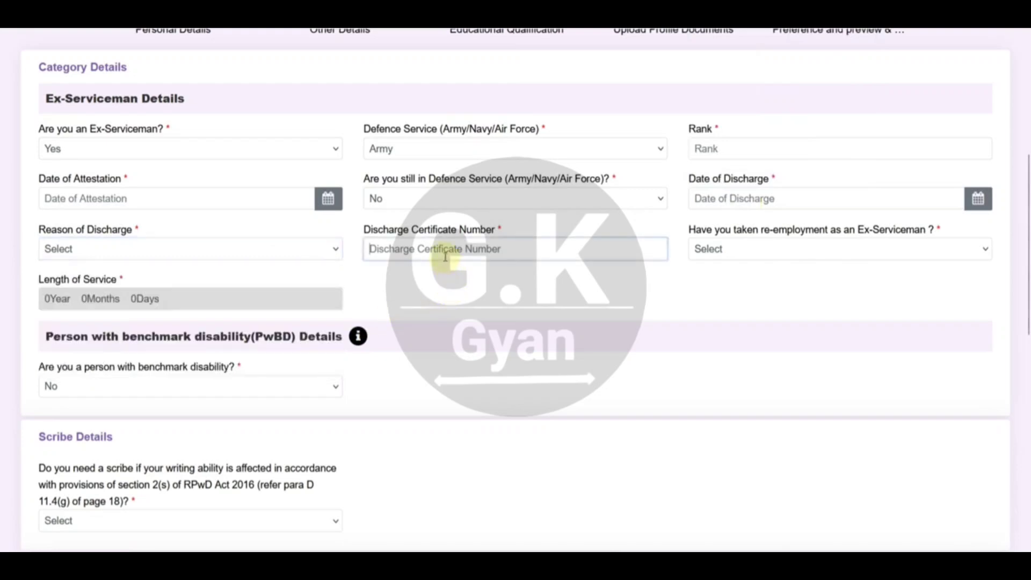
Answer No to re-employment as an Ex-Serviceman, then change the Ex-Serviceman answer back to No.
{"action": "left_click", "coordinate": [754, 259]}
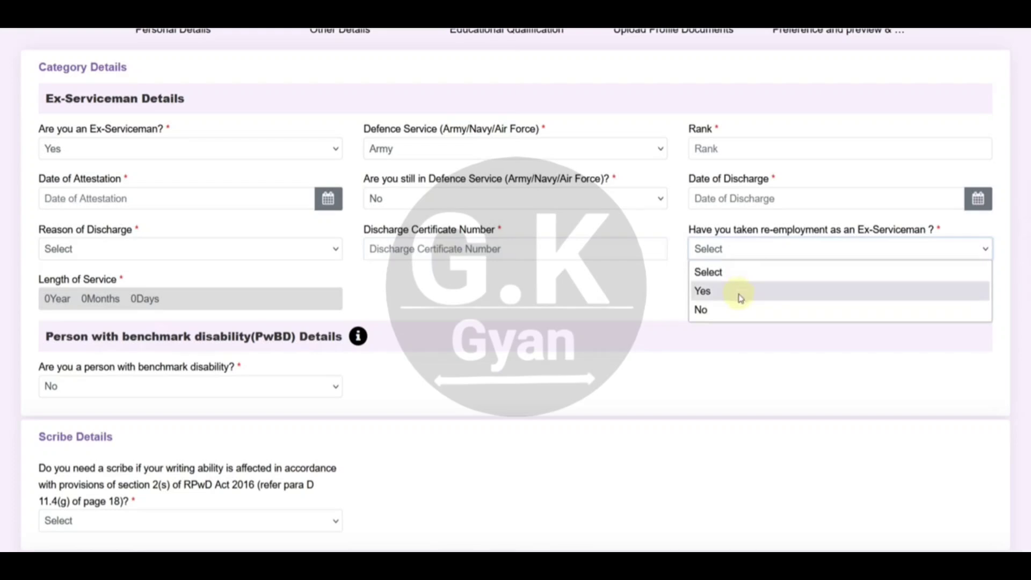
{"action": "left_click", "coordinate": [735, 310]}
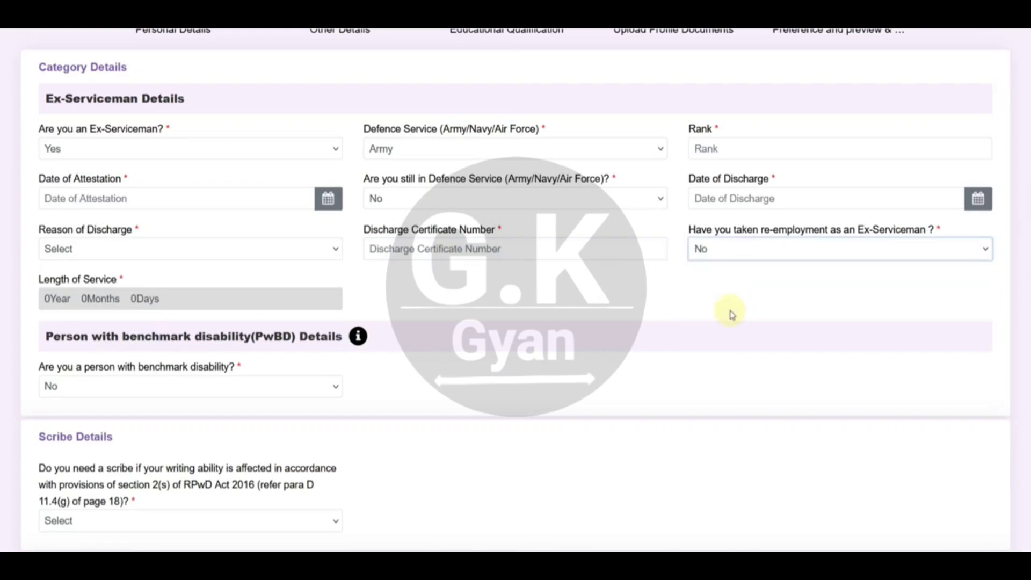
{"action": "left_click", "coordinate": [145, 149]}
{"action": "left_click", "coordinate": [102, 206]}
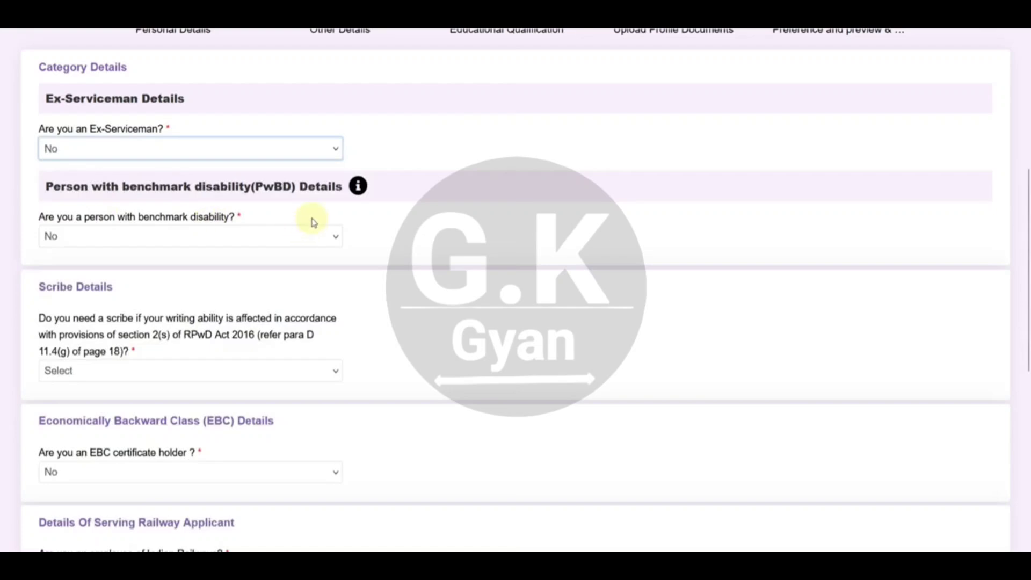
Answer Yes to benchmark disability, with category Hearing Impairment (HI) and sub-disability Hard of Hearing (HH).
{"action": "left_click", "coordinate": [185, 236]}
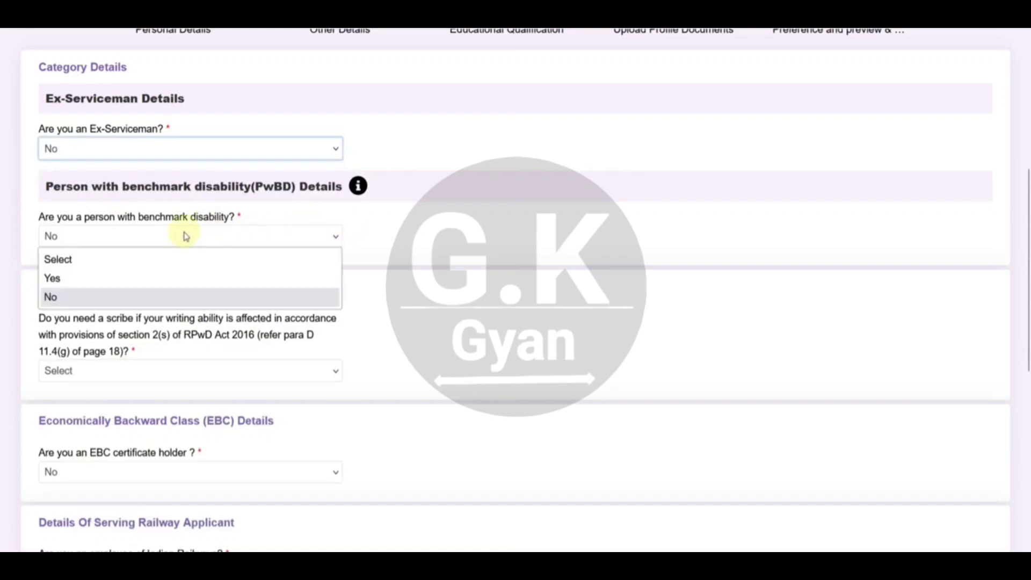
{"action": "left_click", "coordinate": [172, 276]}
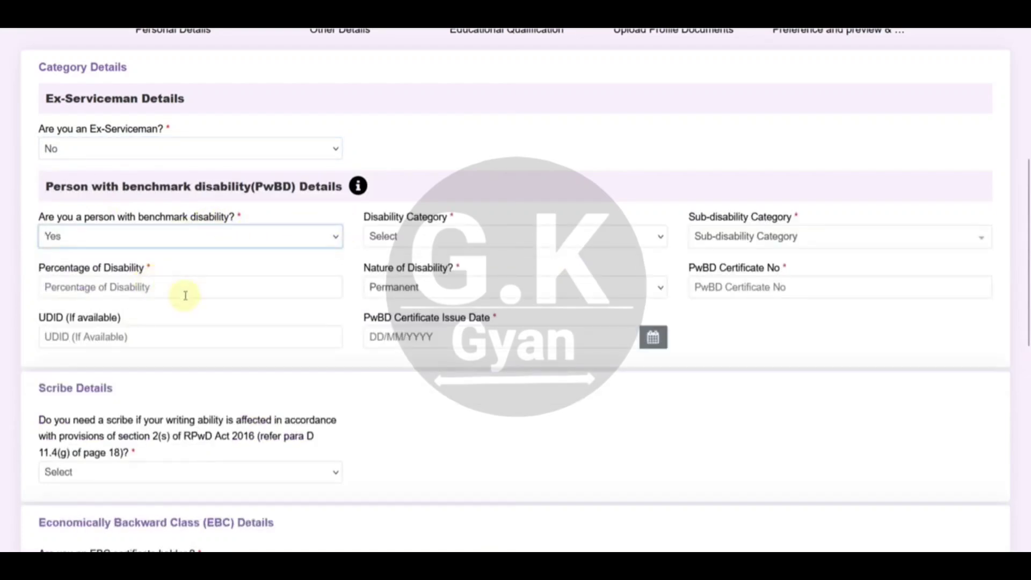
{"action": "left_click", "coordinate": [414, 236]}
{"action": "left_click", "coordinate": [436, 298]}
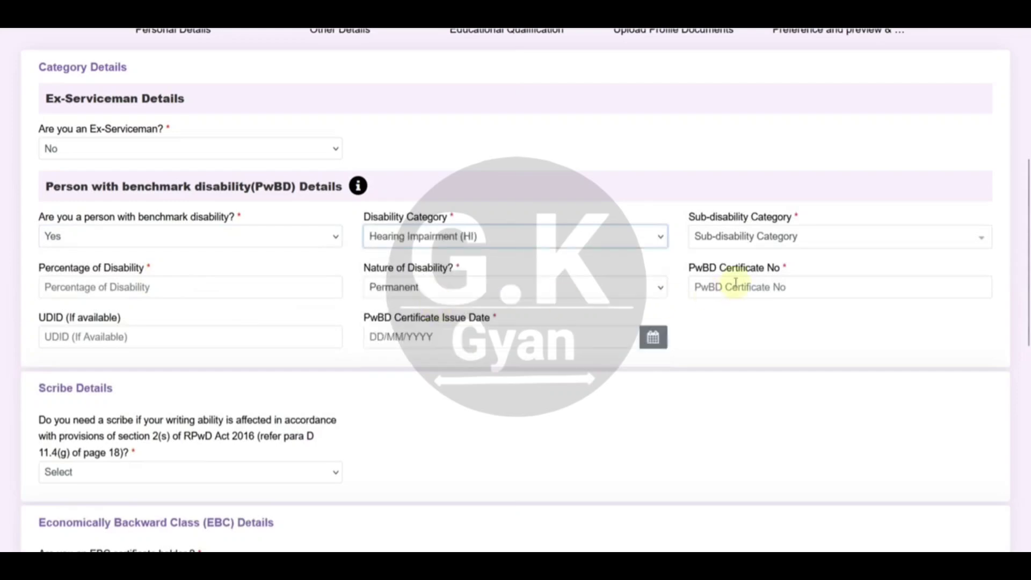
{"action": "left_click", "coordinate": [734, 238]}
{"action": "left_click", "coordinate": [743, 293]}
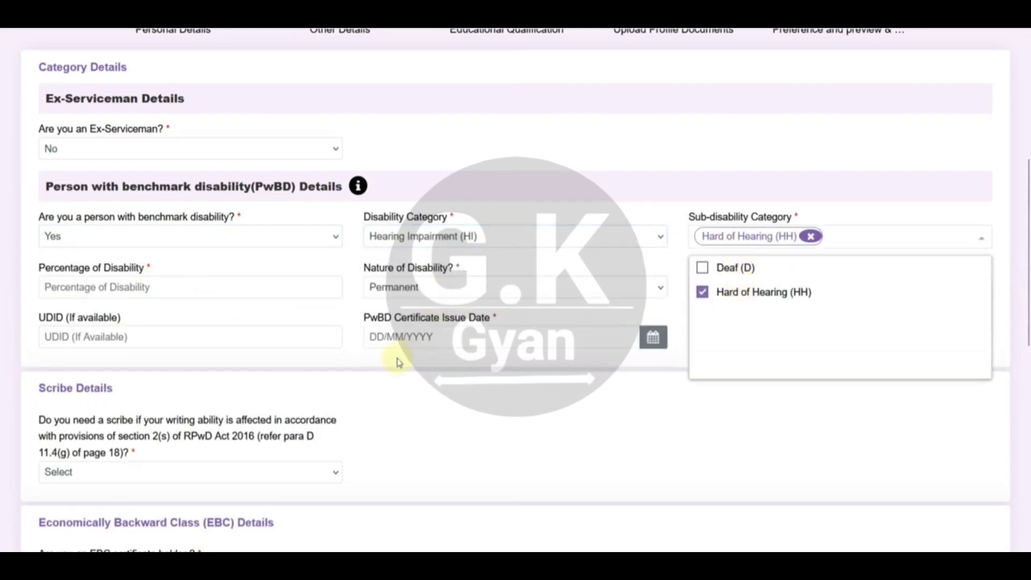
Review the disability percentage, nature of disability, PwBD certificate number and certificate issue date fields.
{"action": "left_click", "coordinate": [176, 285]}
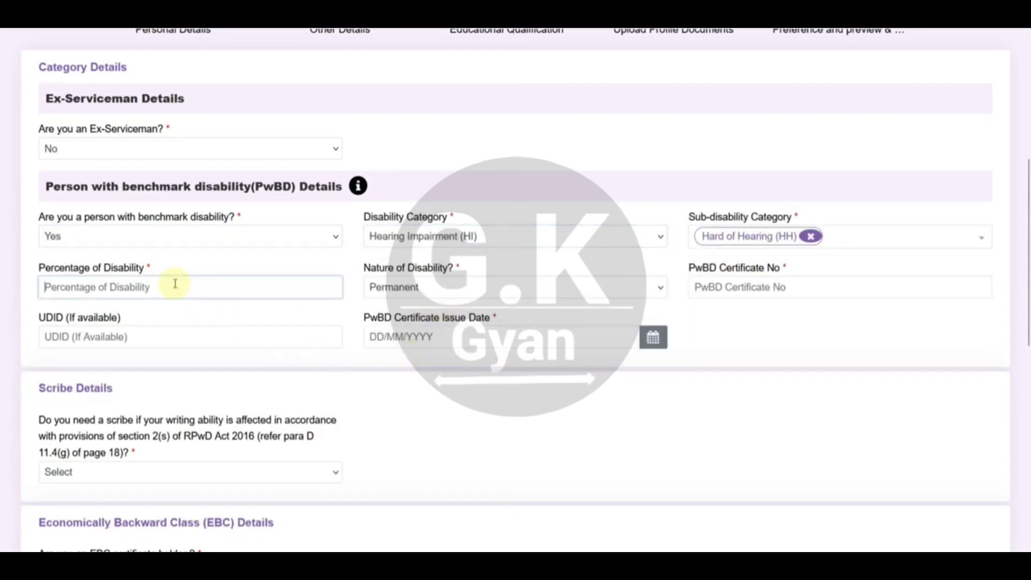
{"action": "left_click", "coordinate": [392, 293]}
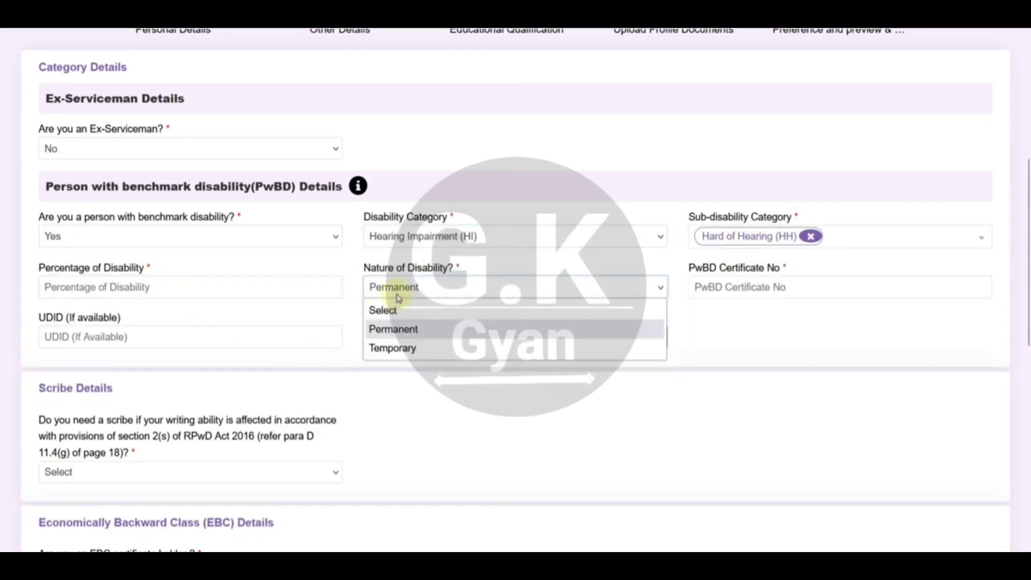
{"action": "left_click", "coordinate": [750, 340]}
{"action": "left_click", "coordinate": [742, 289]}
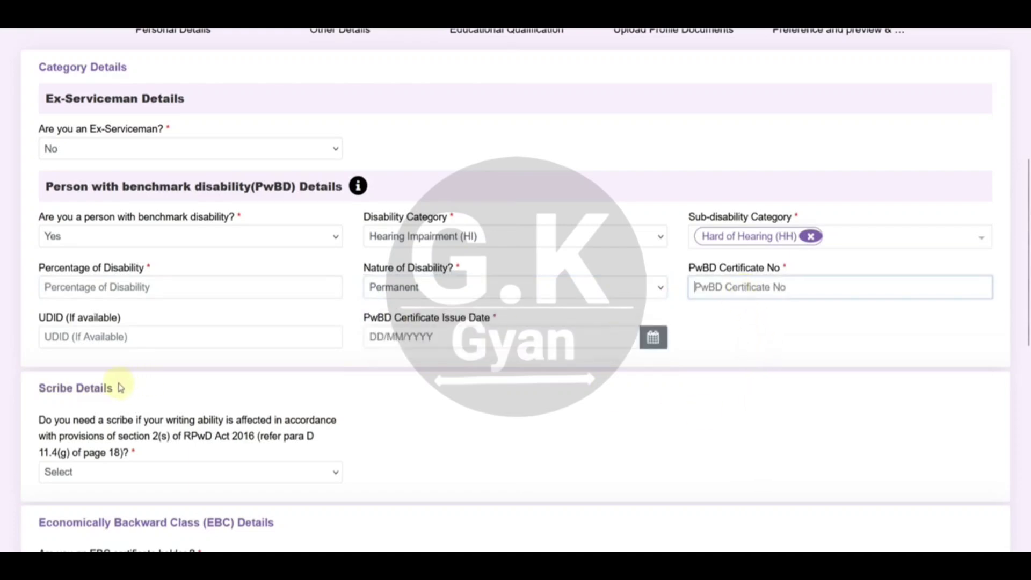
{"action": "left_click", "coordinate": [421, 339]}
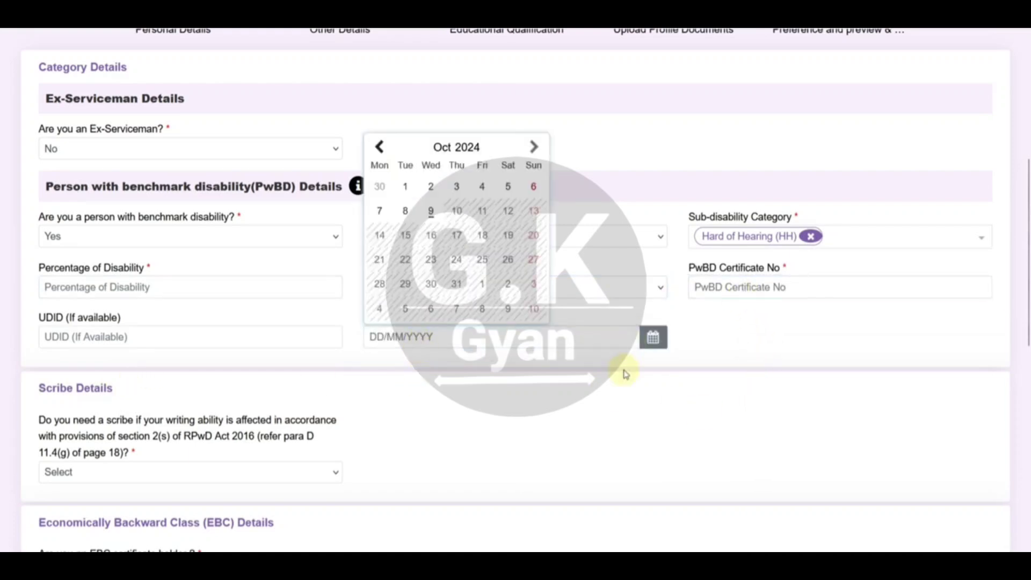
{"action": "left_click", "coordinate": [592, 368]}
Answer No to both the benchmark disability question and the question about needing a scribe.
{"action": "scroll", "coordinate": [80, 339], "scroll_direction": "down", "scroll_amount": 2}
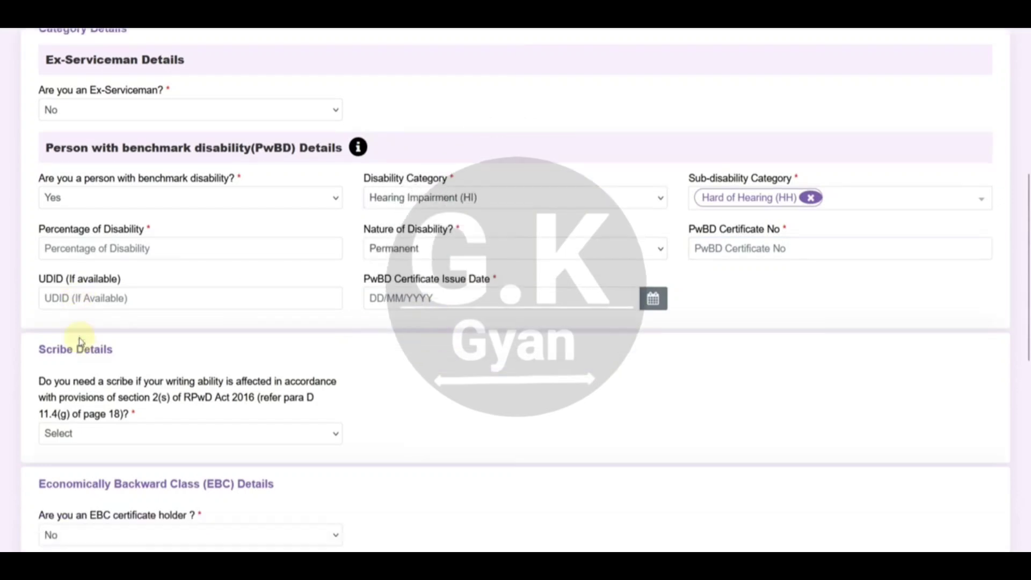
{"action": "left_click", "coordinate": [120, 398]}
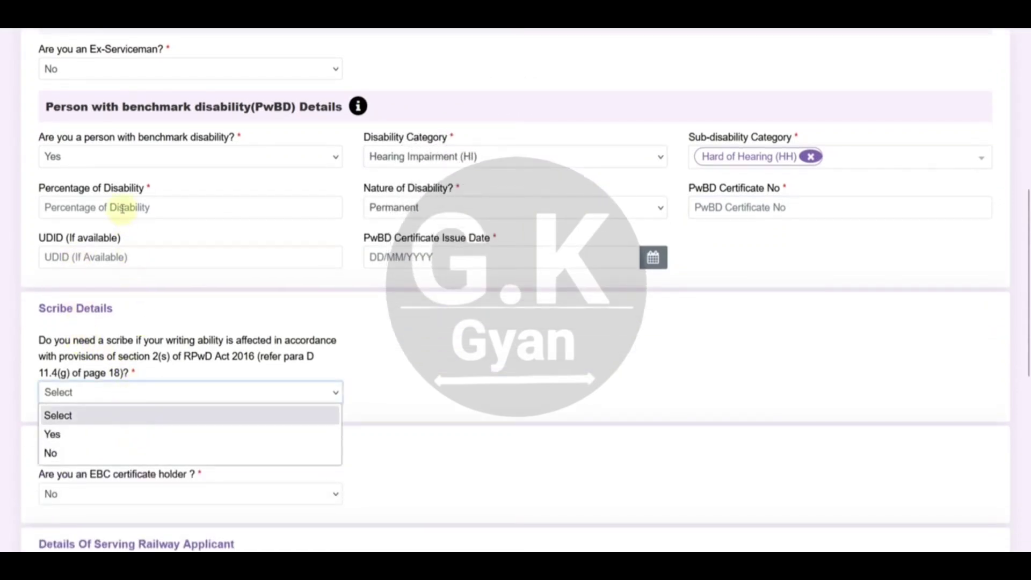
{"action": "left_click", "coordinate": [119, 158]}
{"action": "left_click", "coordinate": [111, 217]}
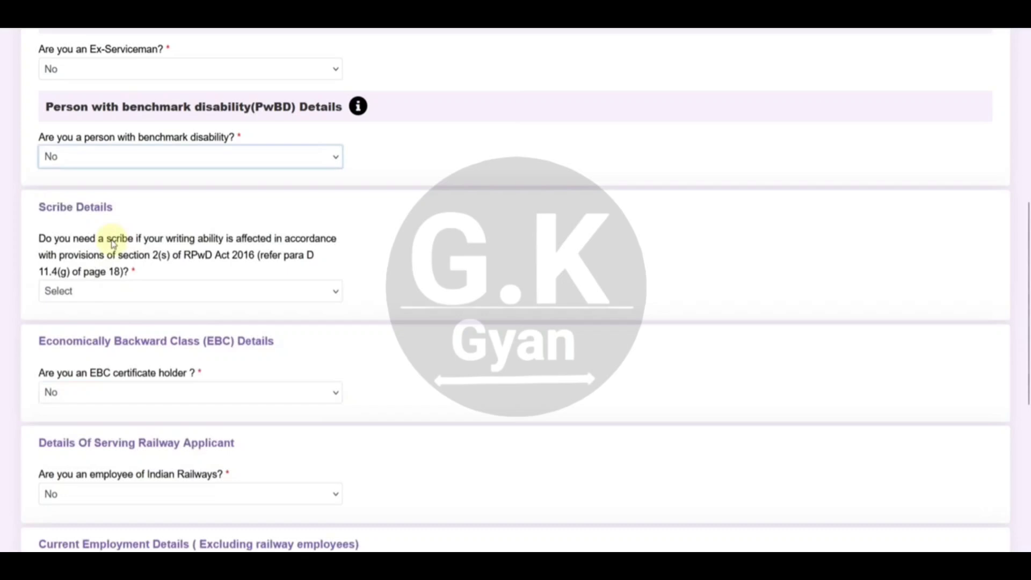
{"action": "left_click", "coordinate": [106, 293]}
{"action": "left_click", "coordinate": [88, 354]}
Keep the EBC certificate holder answer at No and save the other details.
{"action": "scroll", "coordinate": [590, 269], "scroll_direction": "down", "scroll_amount": 5}
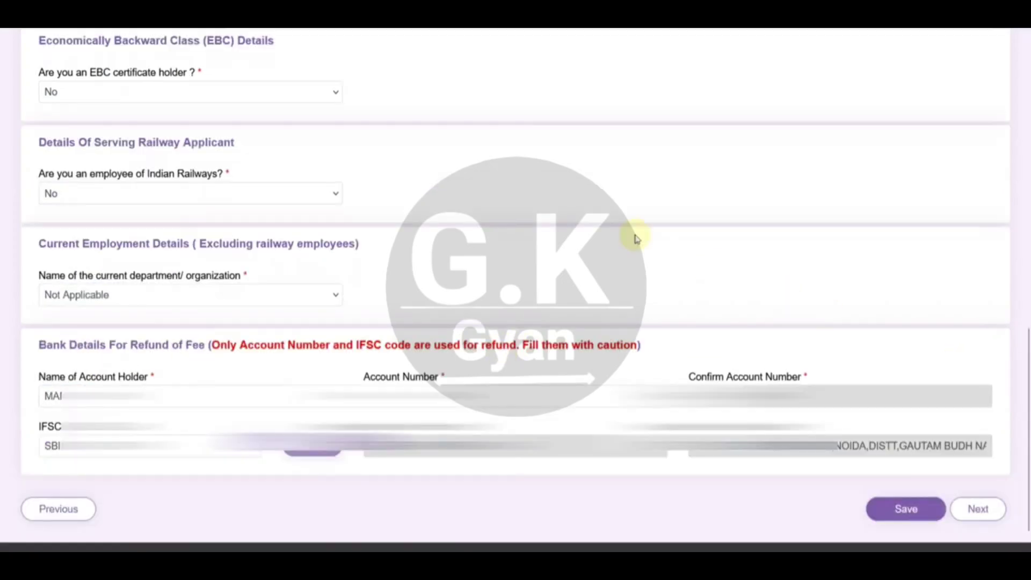
{"action": "left_click", "coordinate": [191, 100]}
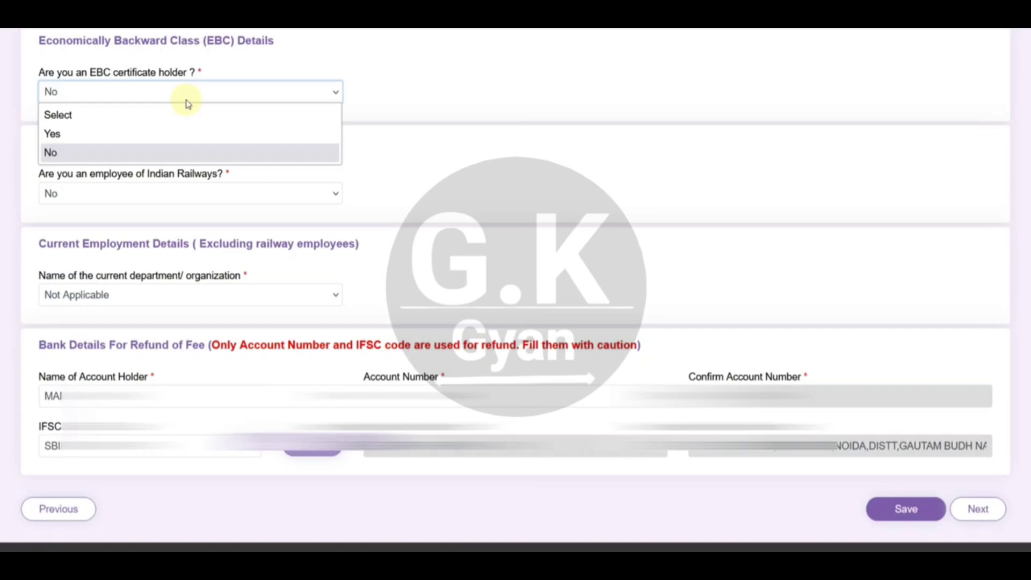
{"action": "left_click", "coordinate": [388, 88]}
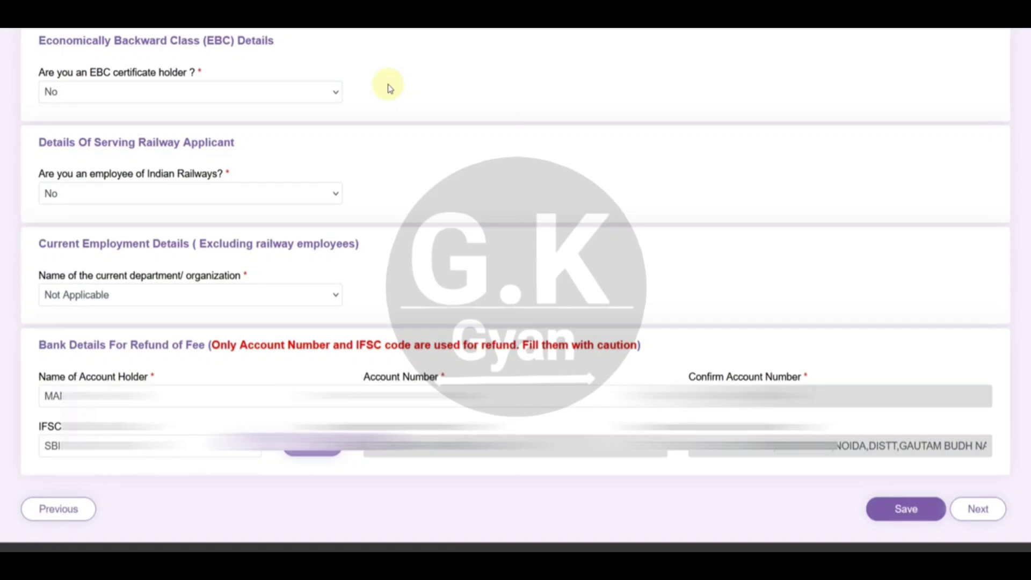
{"action": "left_click", "coordinate": [319, 97]}
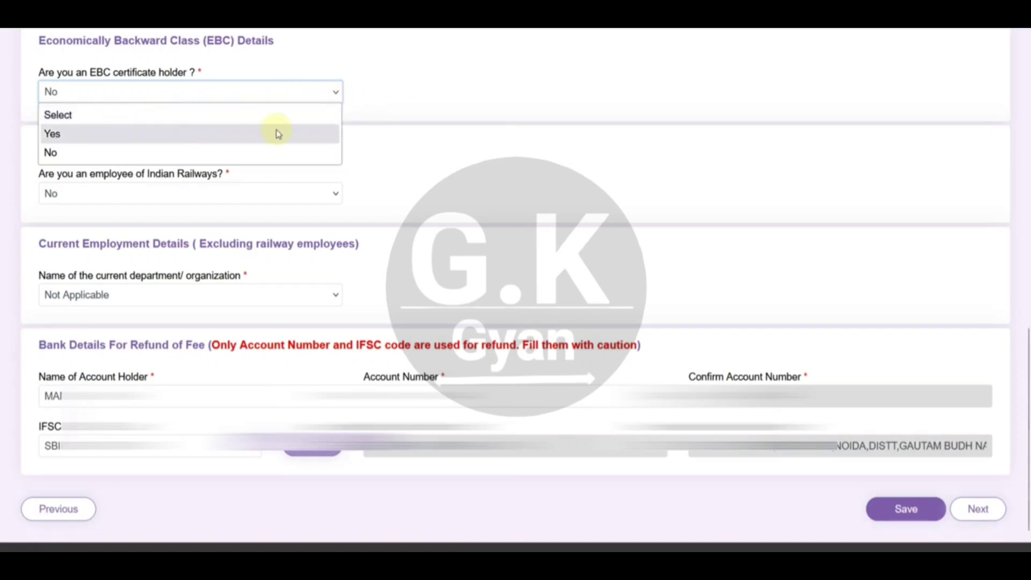
{"action": "left_click", "coordinate": [407, 105]}
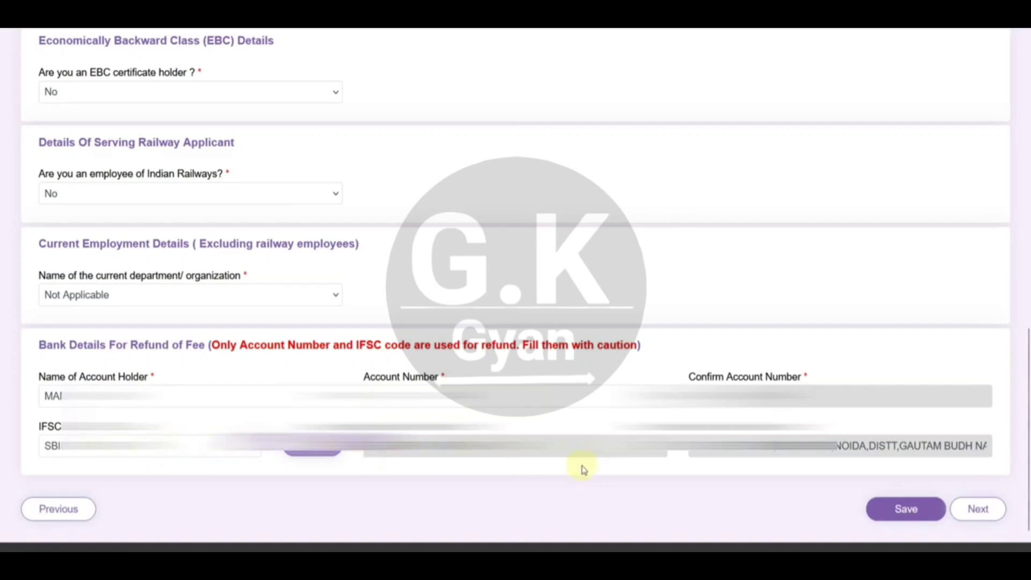
{"action": "left_click", "coordinate": [908, 511]}
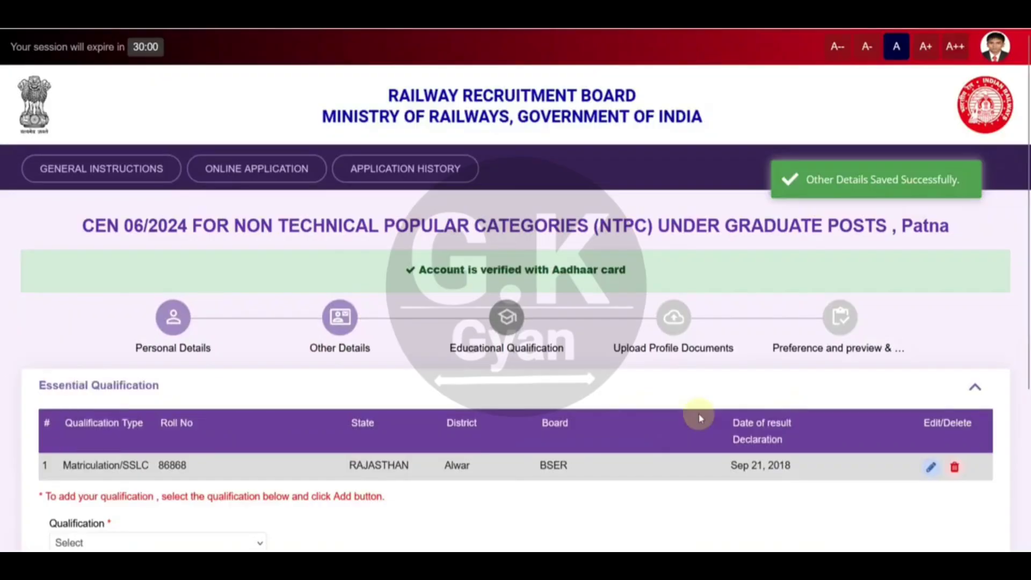
Review the qualification types that can be added under Essential Qualification.
{"action": "scroll", "coordinate": [705, 421], "scroll_direction": "down", "scroll_amount": 3}
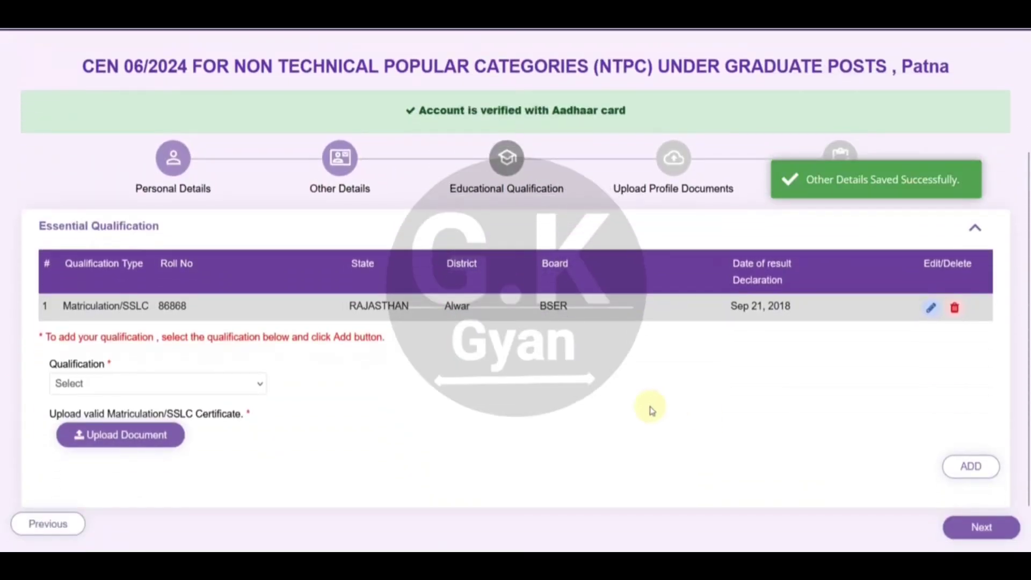
{"action": "scroll", "coordinate": [652, 411], "scroll_direction": "down", "scroll_amount": 1}
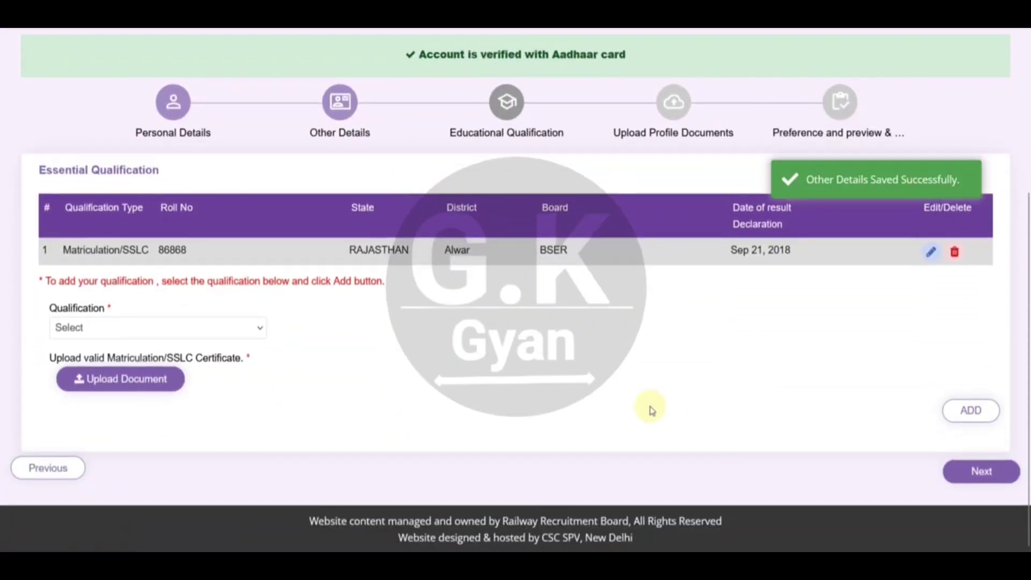
{"action": "left_click", "coordinate": [259, 339]}
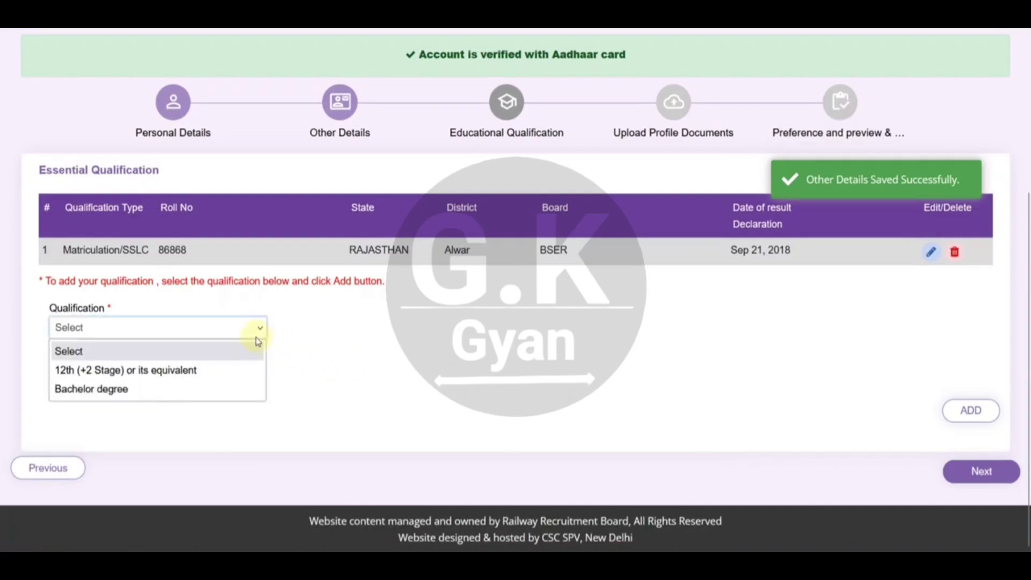
{"action": "left_click", "coordinate": [327, 359]}
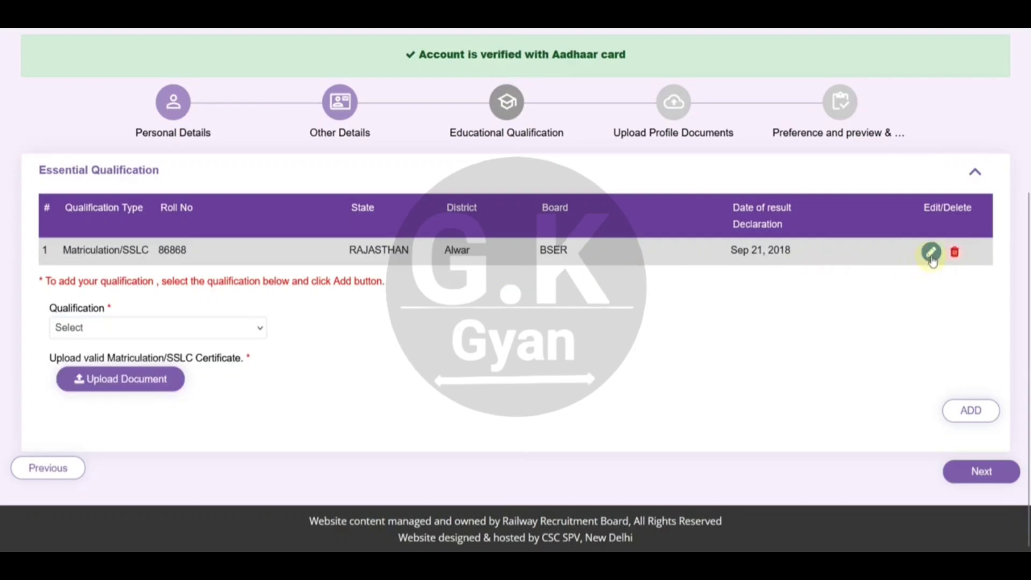
Edit the Matriculation/SSLC entry, upload 10th.pdf as its certificate and update the entry.
{"action": "left_click", "coordinate": [932, 253]}
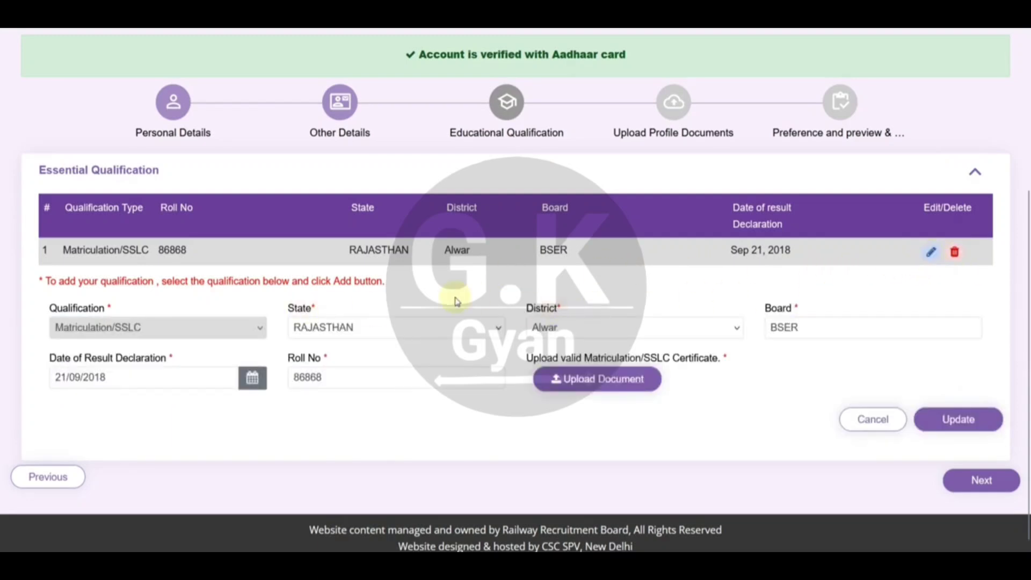
{"action": "scroll", "coordinate": [455, 302], "scroll_direction": "down", "scroll_amount": 1}
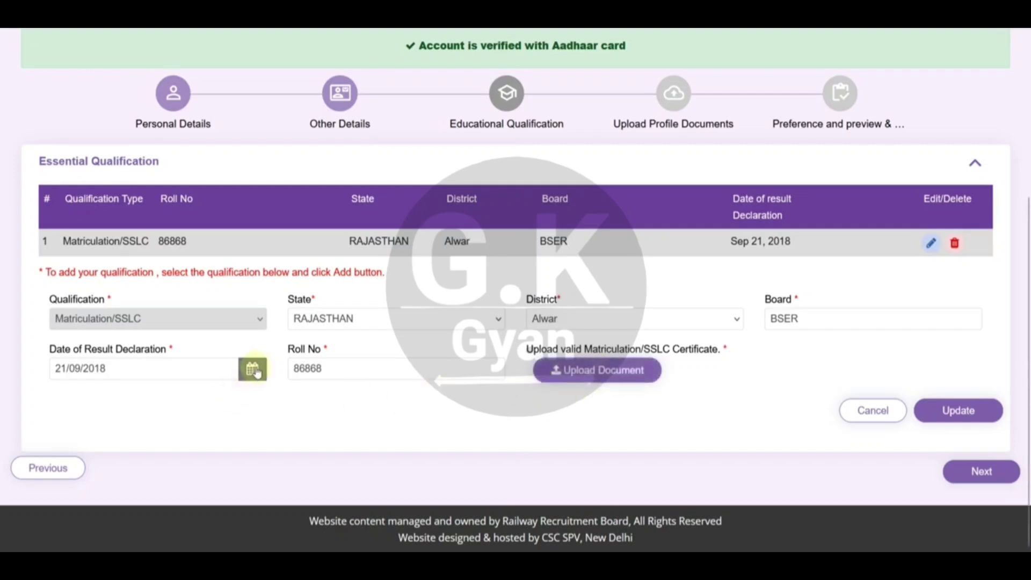
{"action": "left_click", "coordinate": [333, 329]}
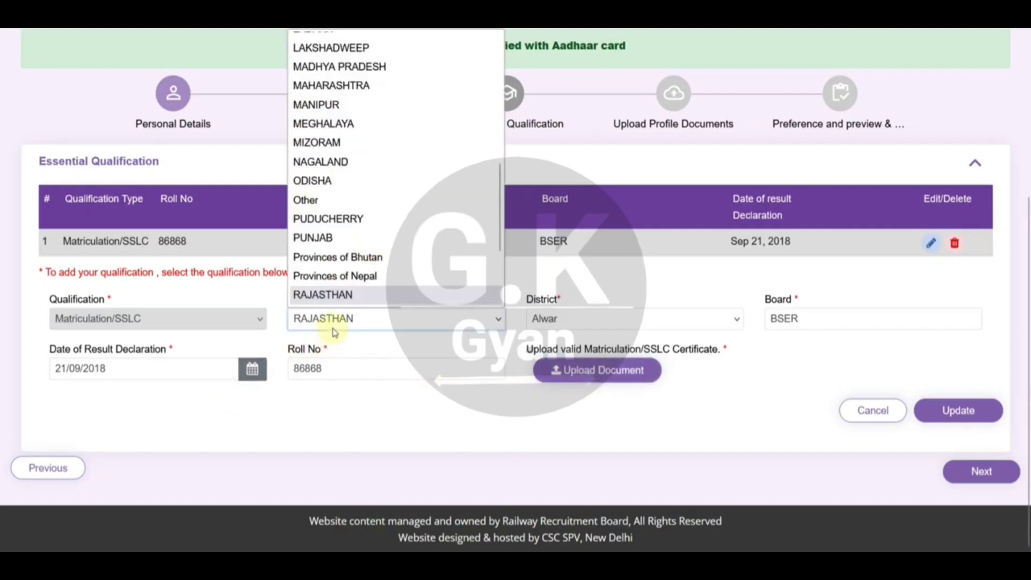
{"action": "left_click", "coordinate": [569, 325]}
{"action": "left_click", "coordinate": [803, 323]}
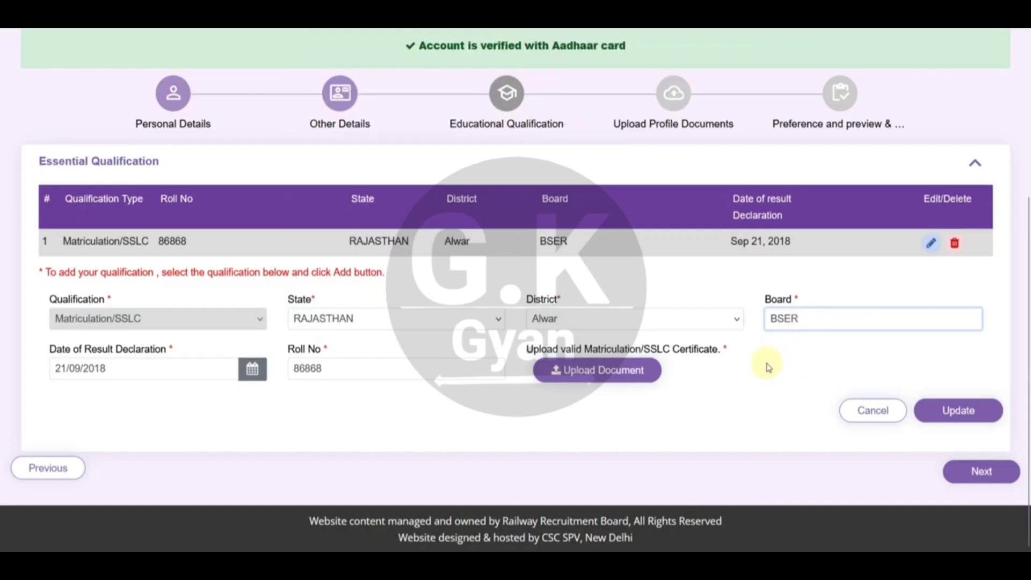
{"action": "left_click", "coordinate": [248, 376]}
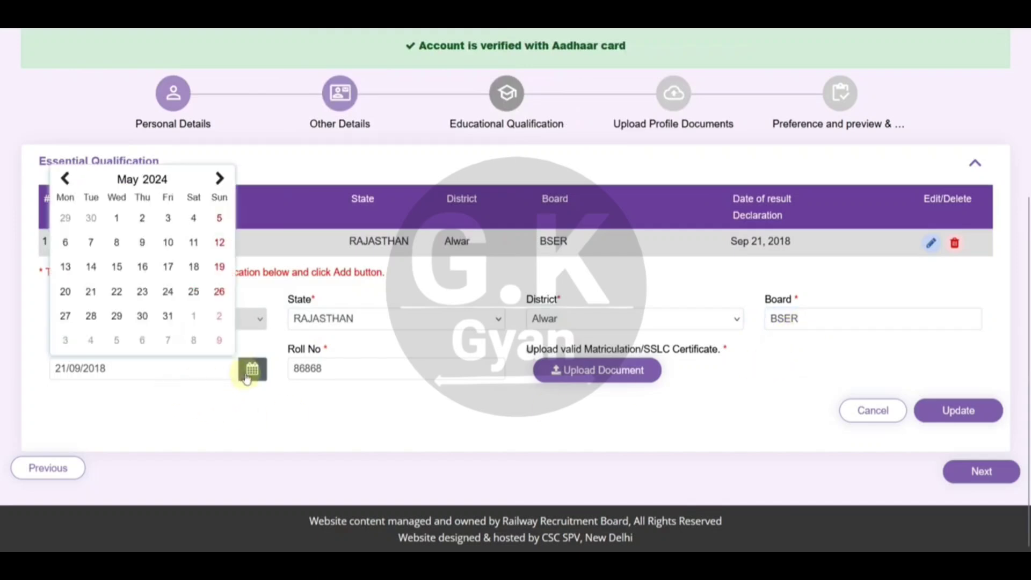
{"action": "left_click", "coordinate": [314, 390]}
{"action": "left_click", "coordinate": [593, 383]}
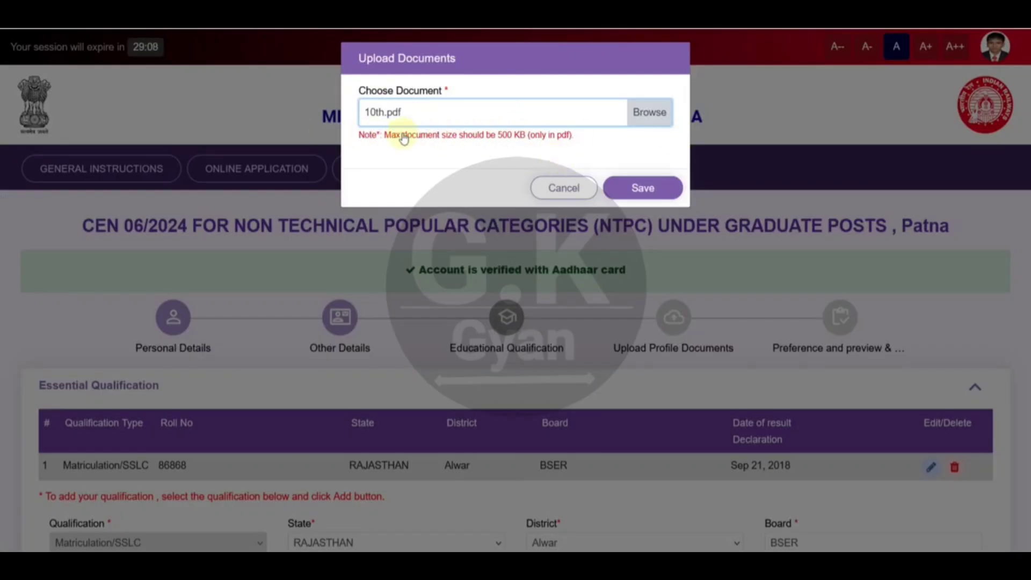
{"action": "left_click", "coordinate": [626, 187]}
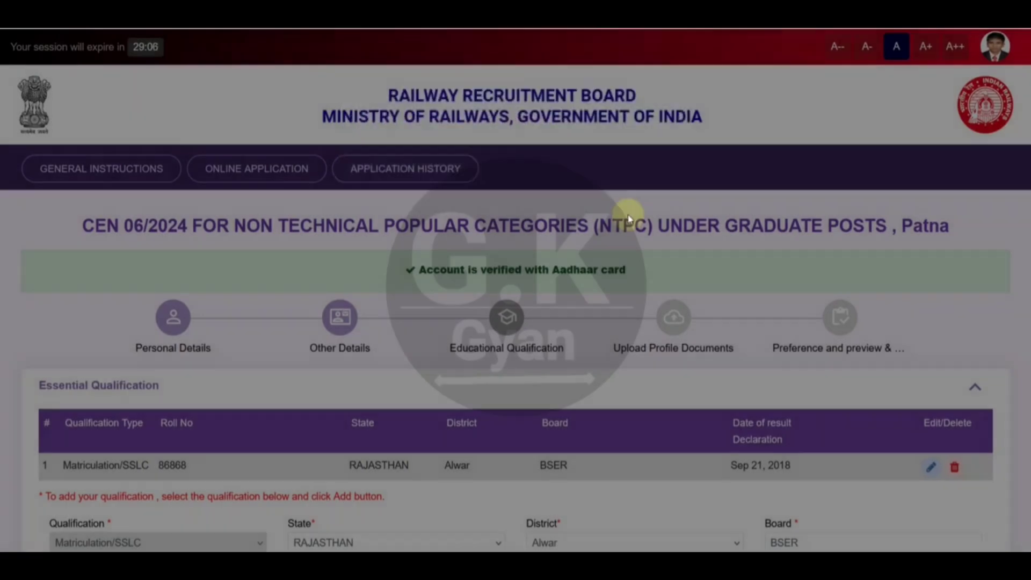
{"action": "scroll", "coordinate": [633, 306], "scroll_direction": "down", "scroll_amount": 4}
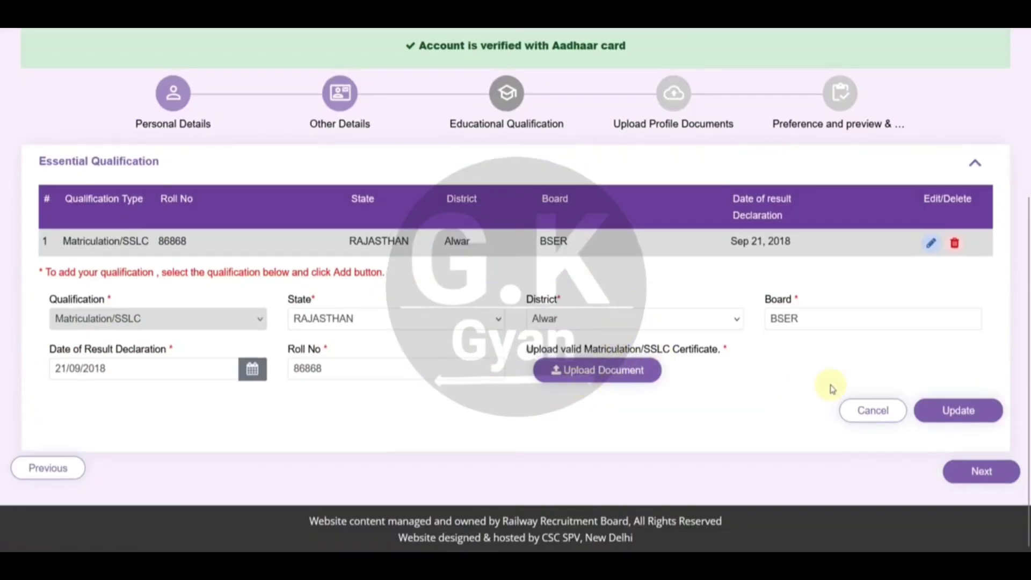
{"action": "left_click", "coordinate": [961, 410]}
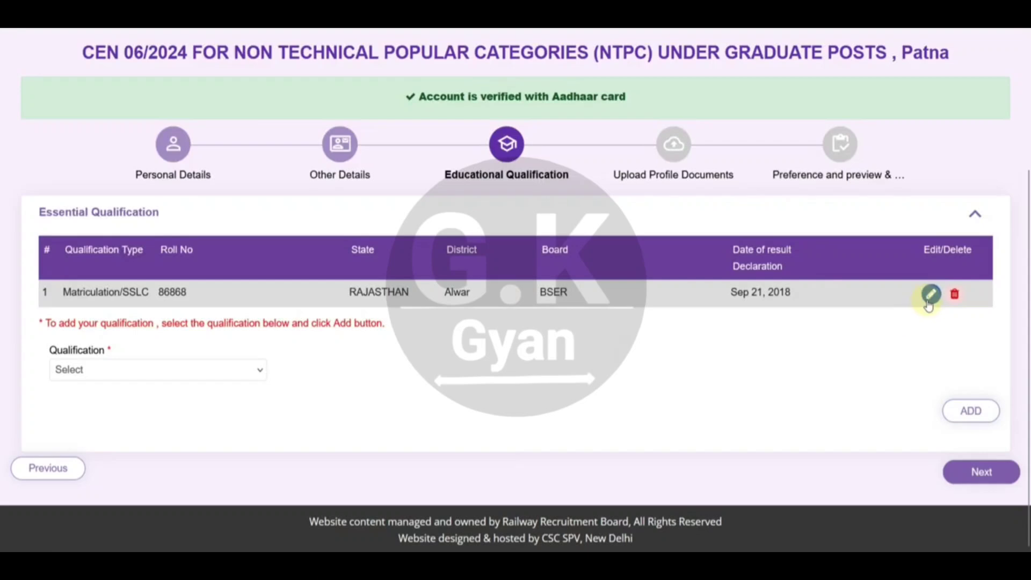
Set the Matriculation/SSLC entry's date of result declaration to 01/09/2016 and update the entry.
{"action": "left_click", "coordinate": [931, 293]}
{"action": "scroll", "coordinate": [316, 354], "scroll_direction": "down", "scroll_amount": 1}
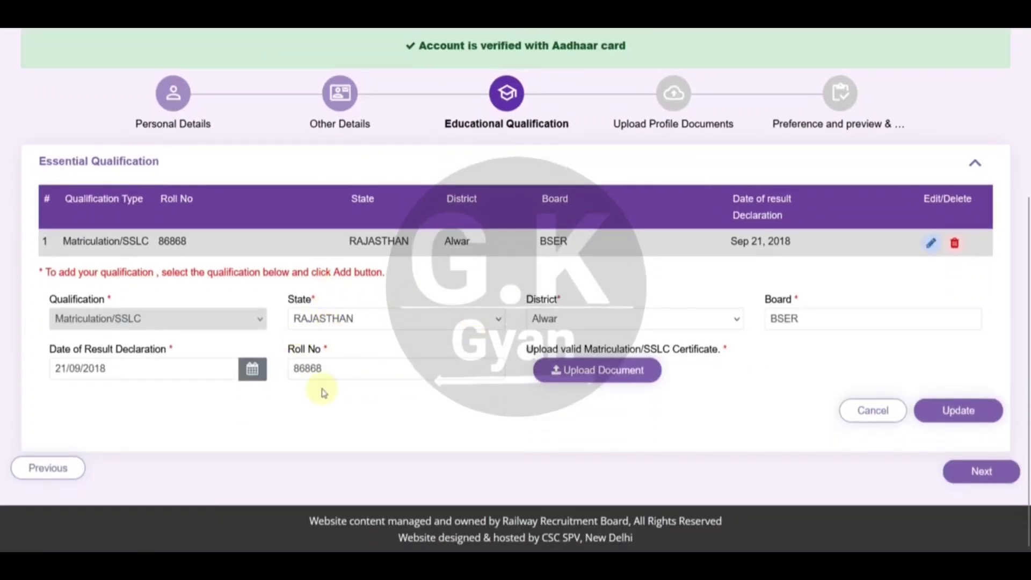
{"action": "left_click", "coordinate": [249, 377]}
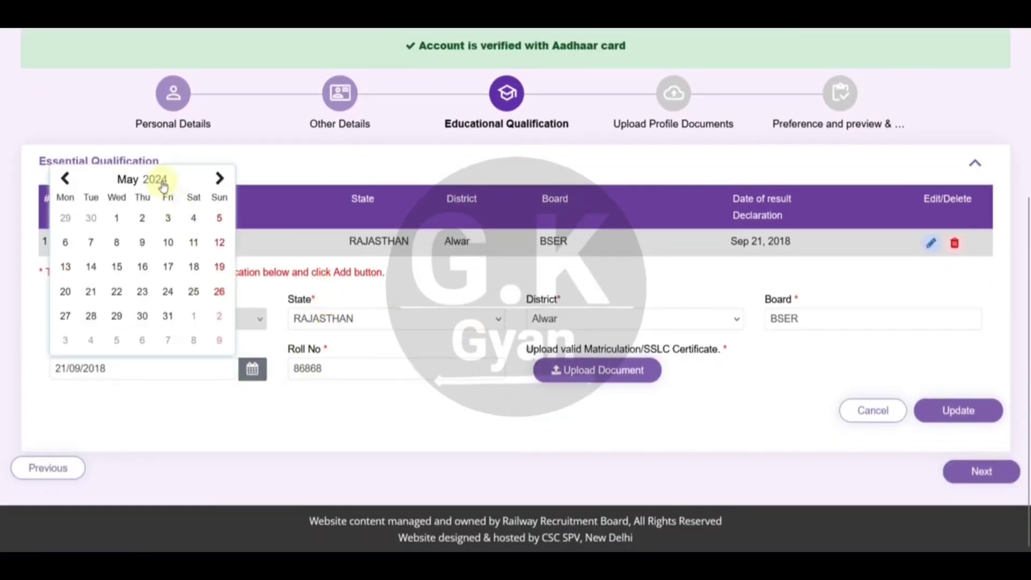
{"action": "double_click", "coordinate": [159, 180]}
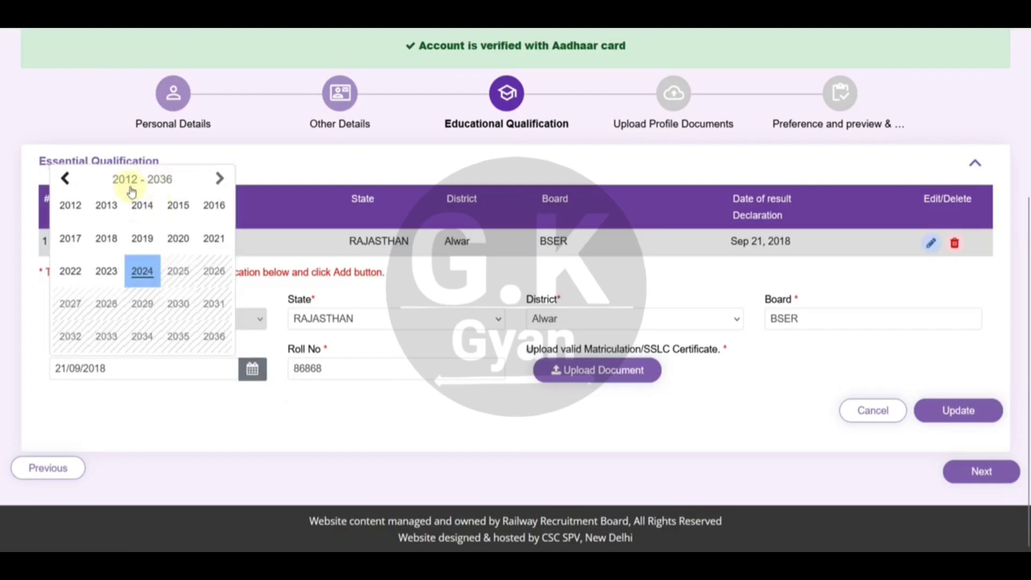
{"action": "left_click", "coordinate": [215, 207]}
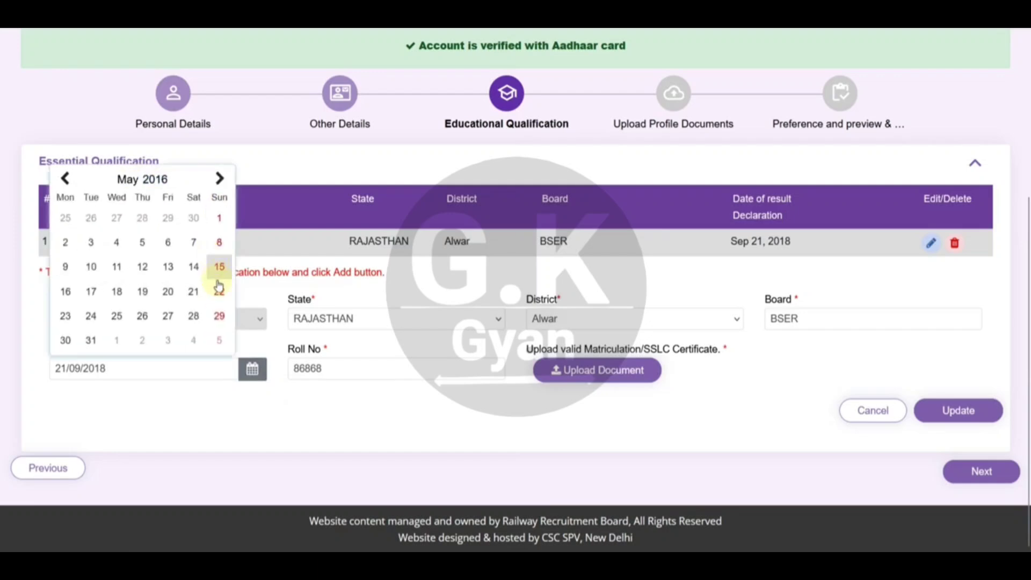
{"action": "left_click", "coordinate": [128, 178]}
{"action": "left_click", "coordinate": [196, 289]}
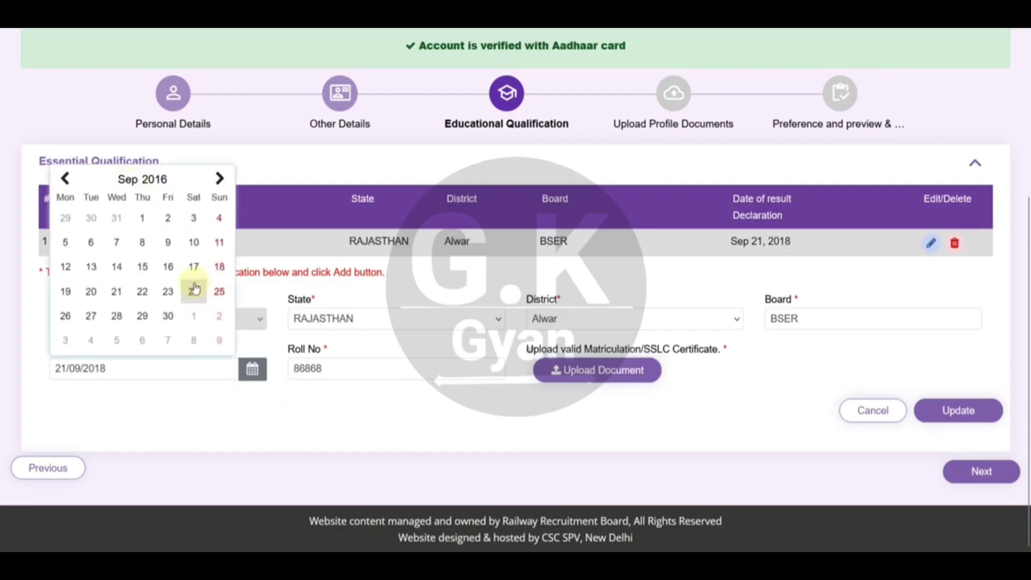
{"action": "left_click", "coordinate": [142, 219]}
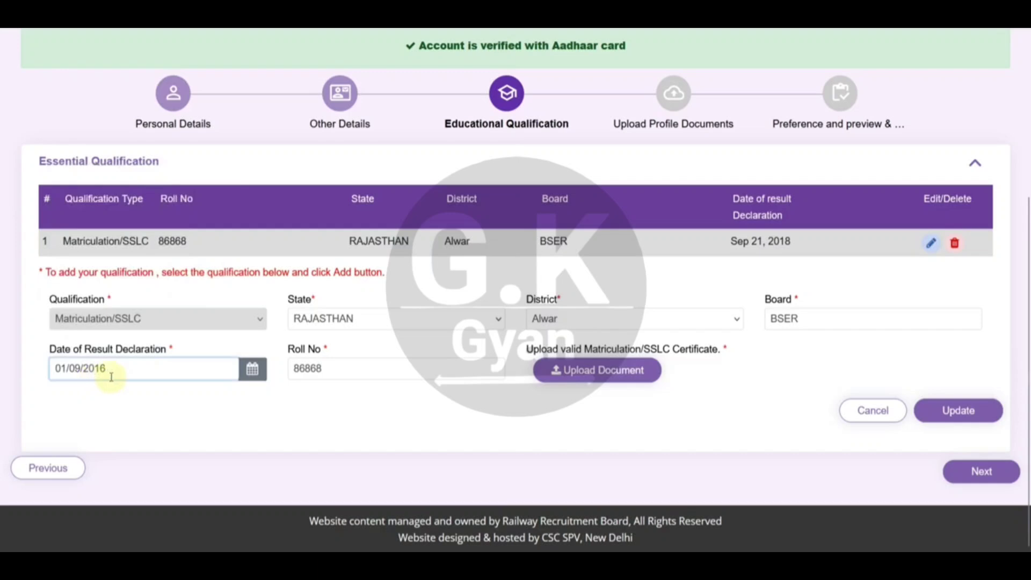
{"action": "left_click", "coordinate": [959, 410]}
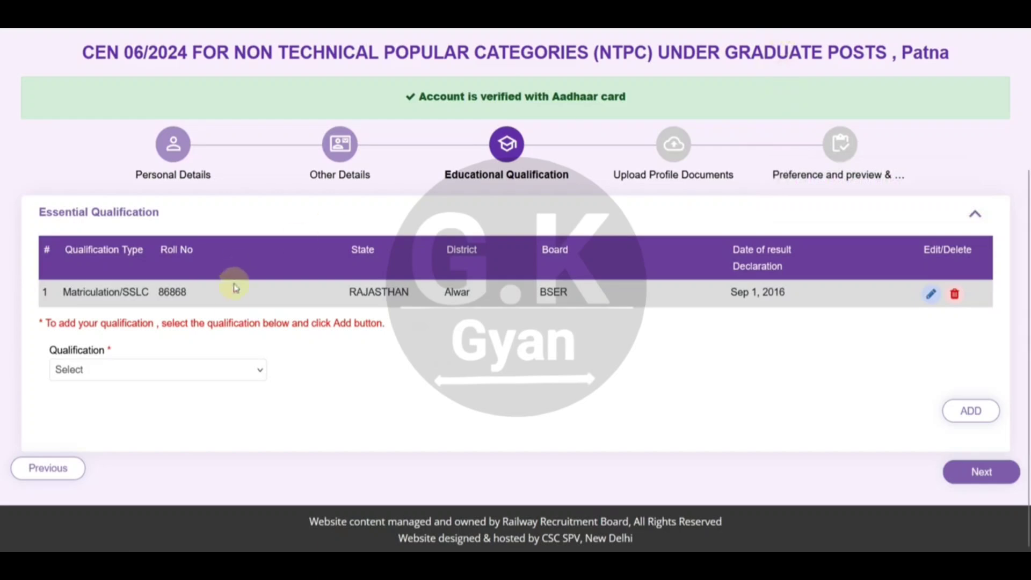
Start a new qualification of type 12th (+2 Stage) or its equivalent, with the same option as its discipline.
{"action": "left_click", "coordinate": [210, 370]}
{"action": "left_click", "coordinate": [208, 416]}
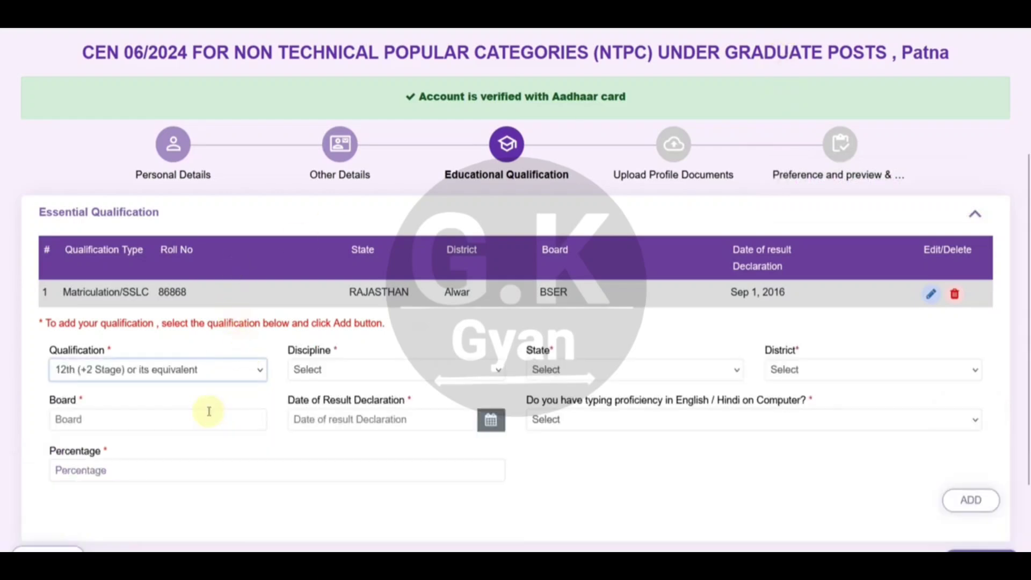
{"action": "scroll", "coordinate": [295, 373], "scroll_direction": "down", "scroll_amount": 2}
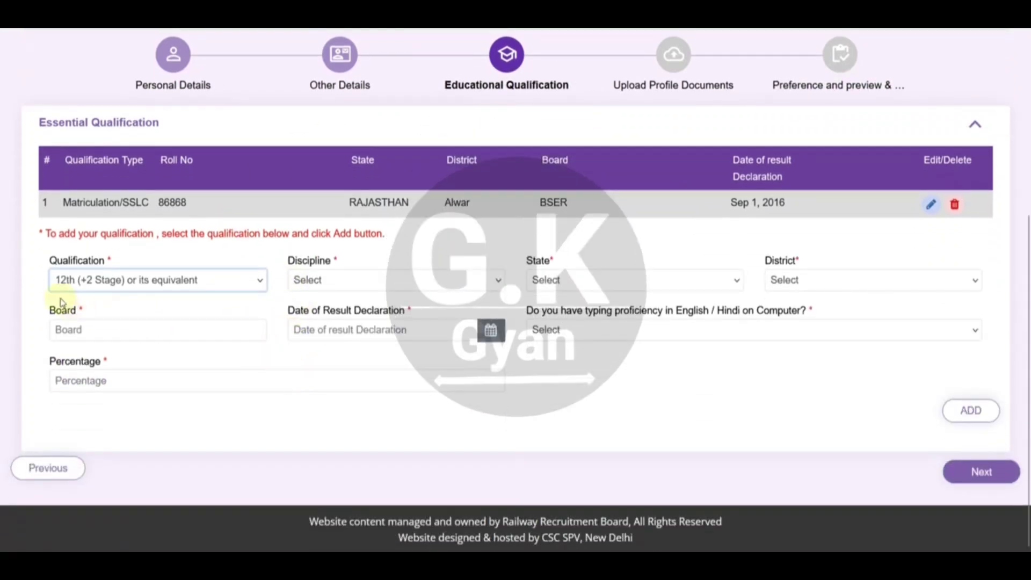
{"action": "left_click", "coordinate": [325, 280]}
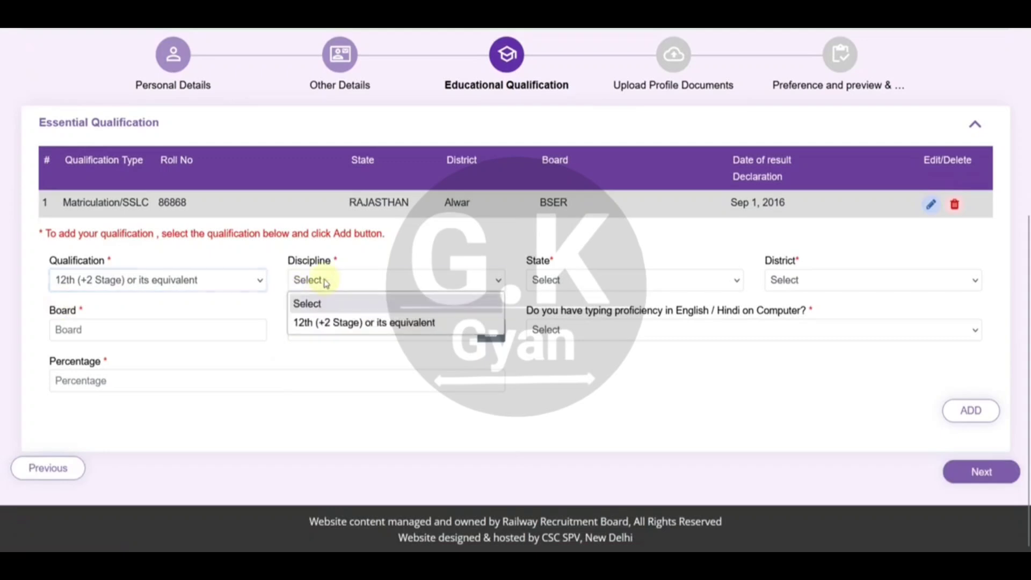
{"action": "left_click", "coordinate": [340, 325]}
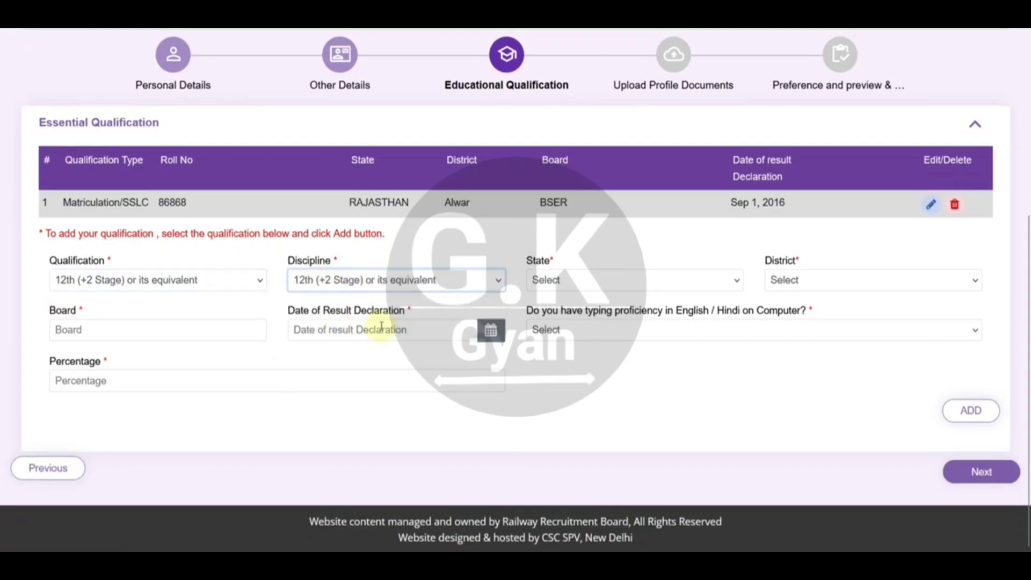
Set the 12th qualification's state to RAJASTHAN and its district to Alwar.
{"action": "left_click", "coordinate": [586, 280]}
{"action": "scroll", "coordinate": [589, 461], "scroll_direction": "down", "scroll_amount": 10}
{"action": "left_click", "coordinate": [588, 408]}
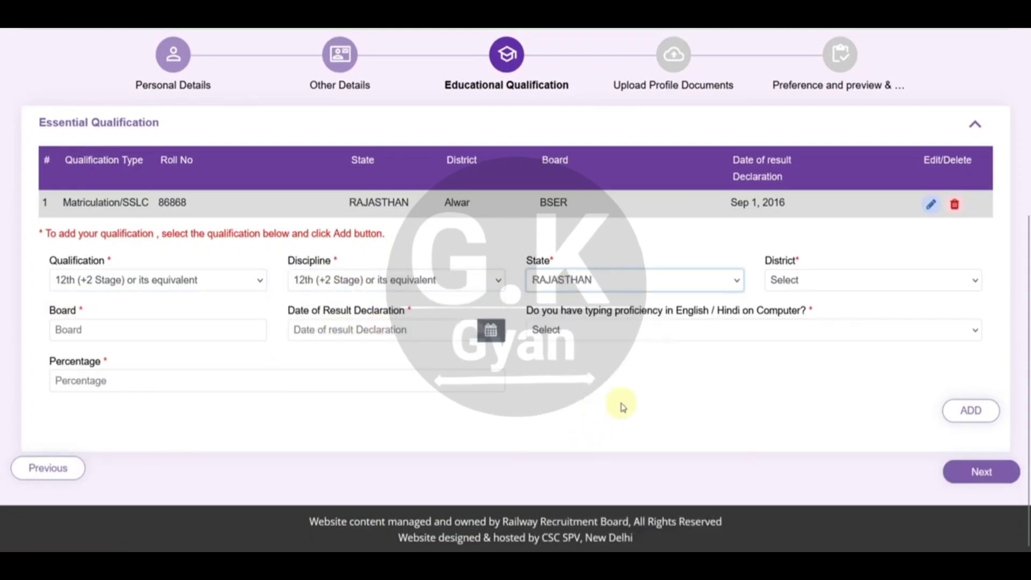
{"action": "left_click", "coordinate": [793, 282]}
{"action": "left_click", "coordinate": [793, 340]}
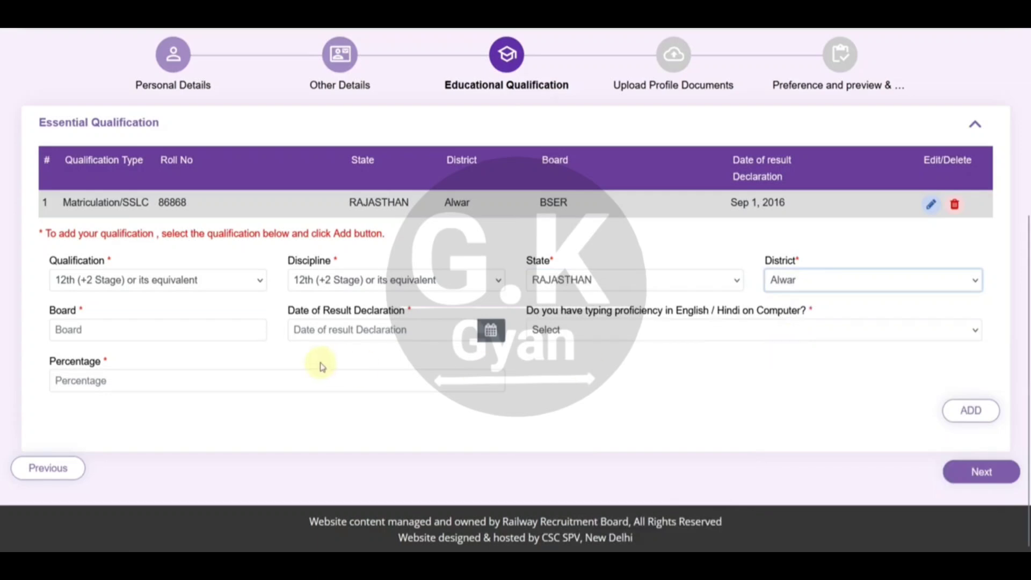
Enter BSER as the board of the 12th qualification.
{"action": "left_click", "coordinate": [207, 325]}
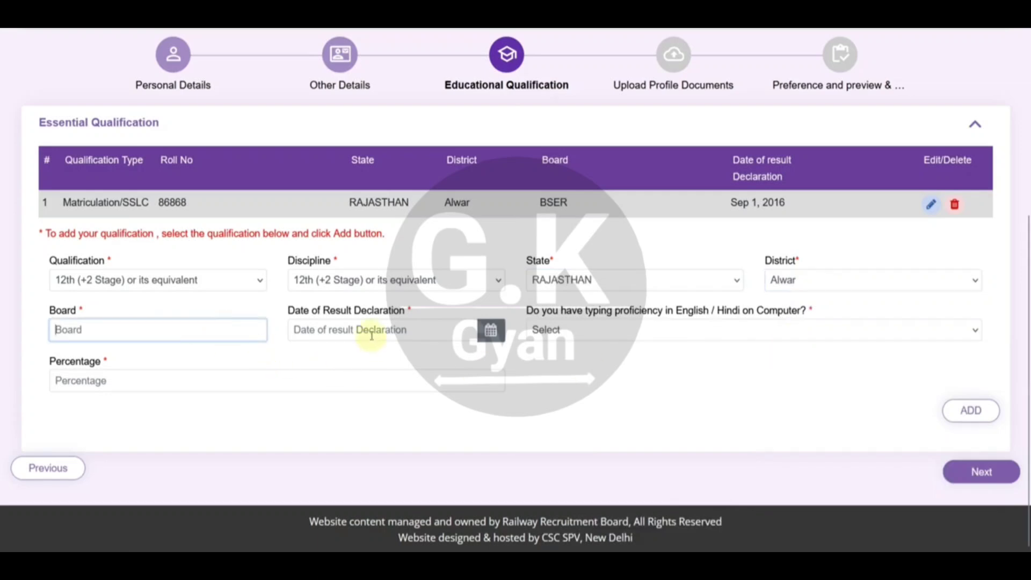
{"action": "left_click", "coordinate": [372, 335]}
{"action": "left_click", "coordinate": [623, 389]}
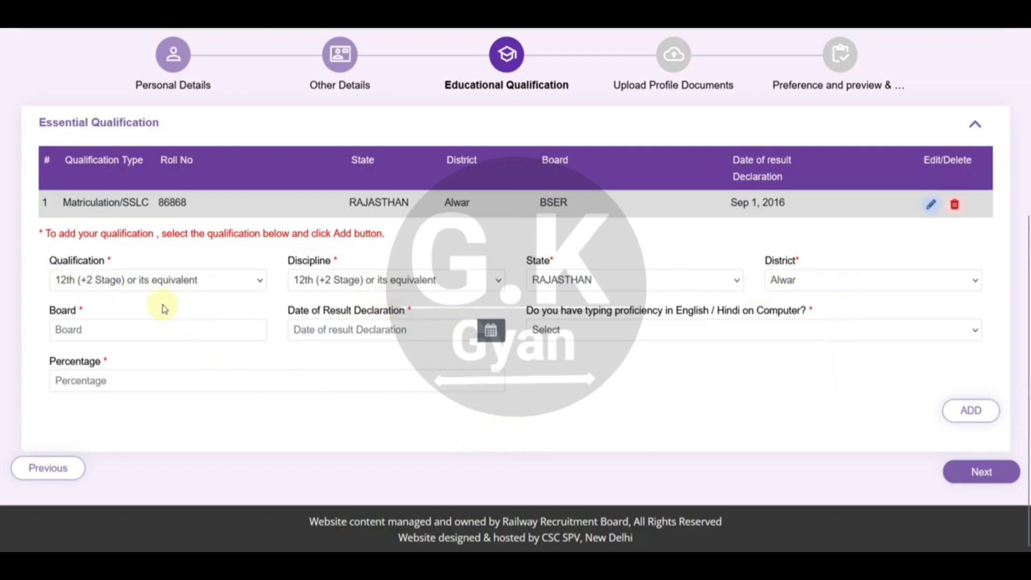
{"action": "left_click", "coordinate": [151, 339]}
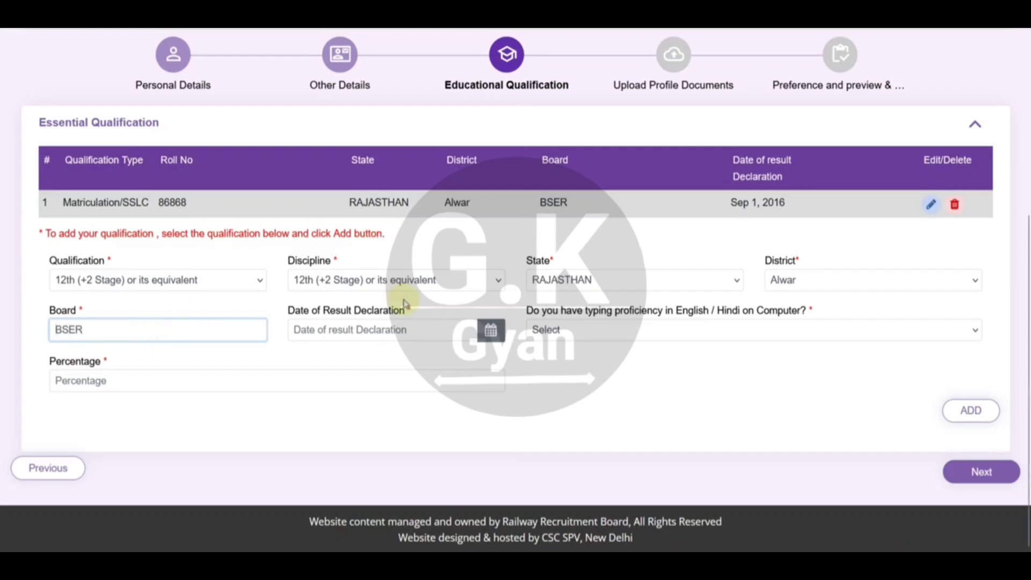
Set the 12th qualification's date of result declaration to 20/07/2018.
{"action": "left_click", "coordinate": [491, 330]}
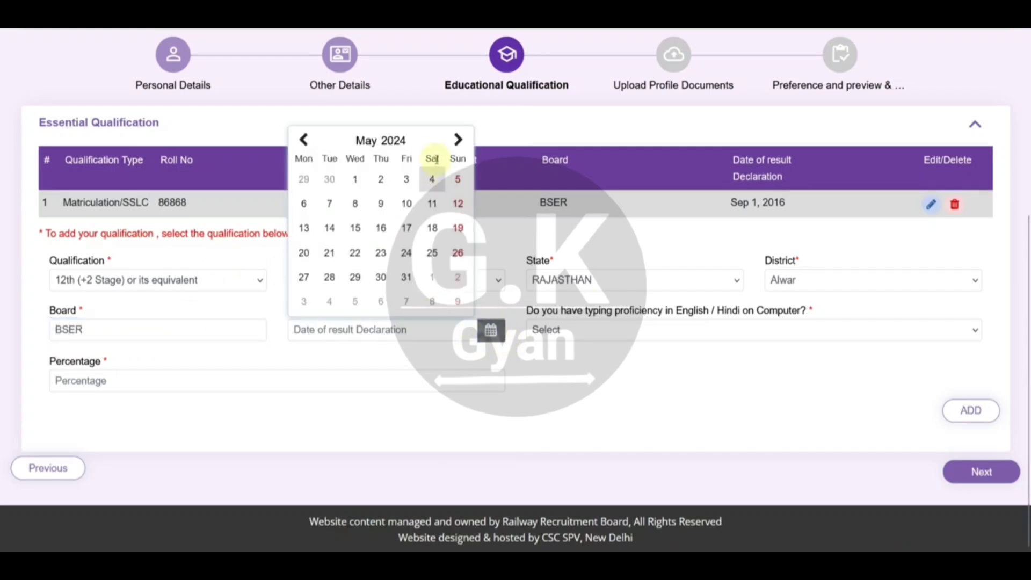
{"action": "left_click", "coordinate": [397, 145]}
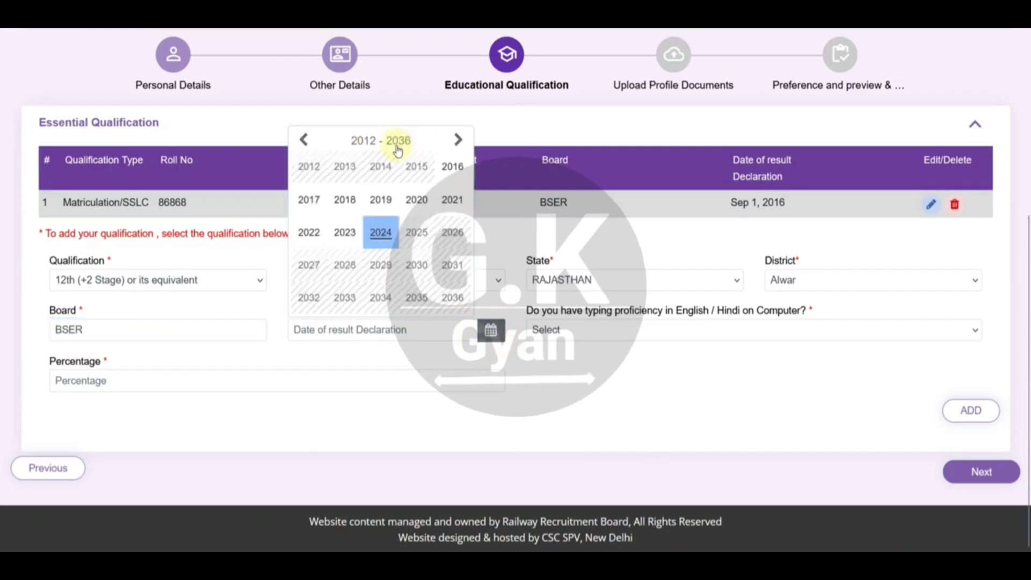
{"action": "left_click", "coordinate": [344, 200]}
{"action": "left_click", "coordinate": [378, 141]}
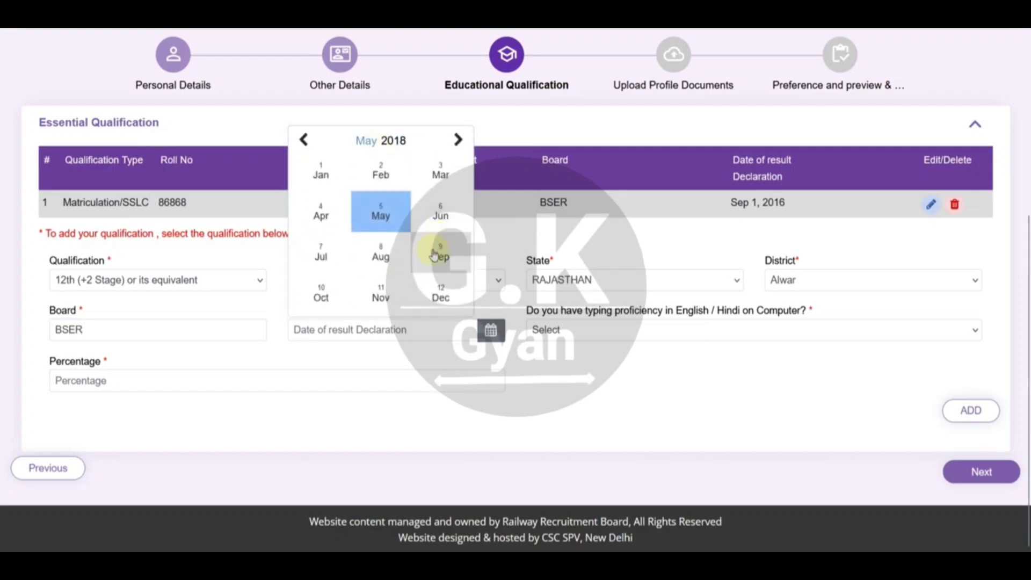
{"action": "left_click", "coordinate": [327, 253]}
{"action": "left_click", "coordinate": [407, 261]}
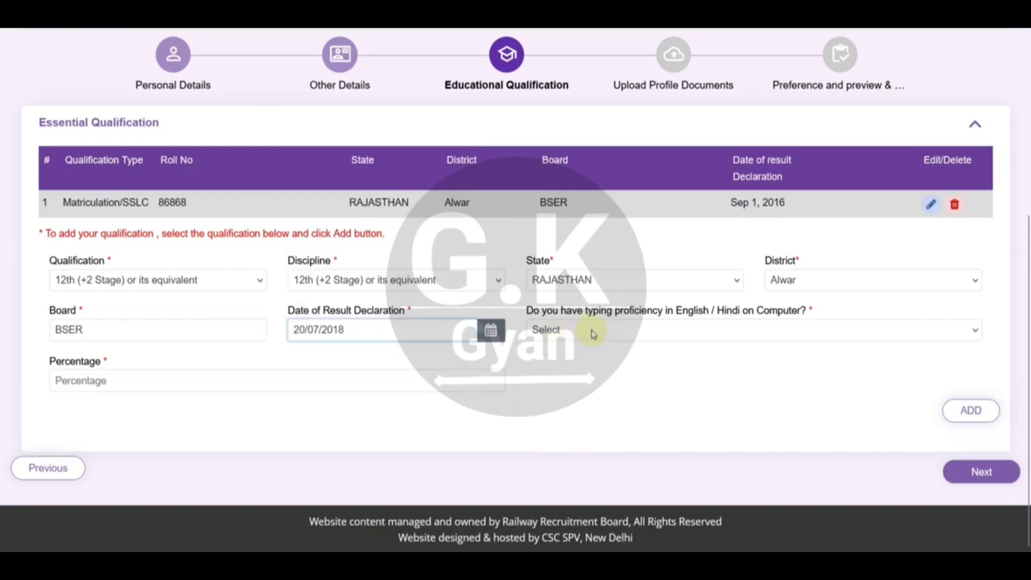
Try No as the answer on computer typing proficiency in English / Hindi and agree to the notice about mandatory typing proficiency.
{"action": "left_click", "coordinate": [666, 331]}
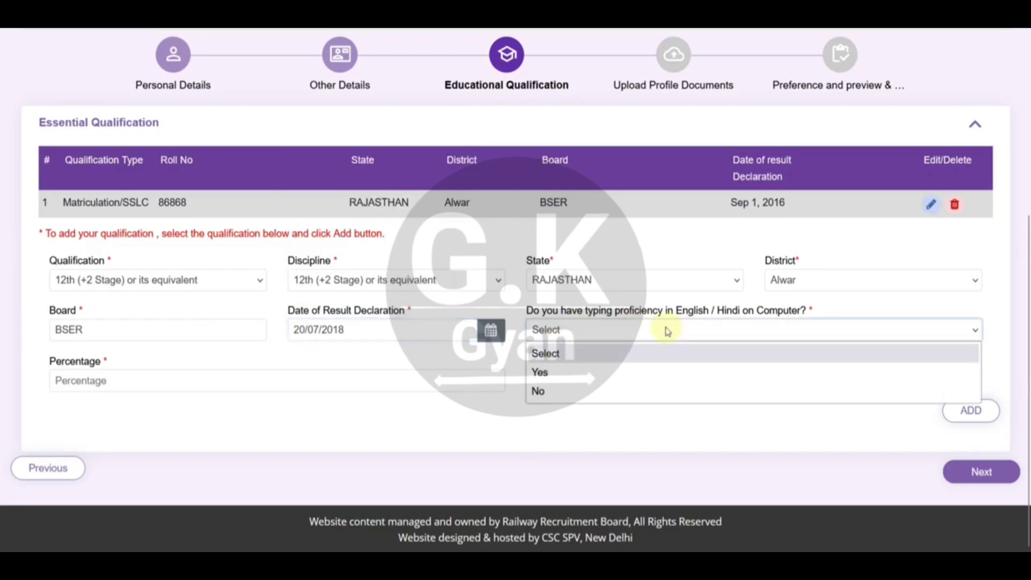
{"action": "left_click", "coordinate": [575, 373]}
{"action": "left_click", "coordinate": [575, 337]}
{"action": "left_click", "coordinate": [573, 391]}
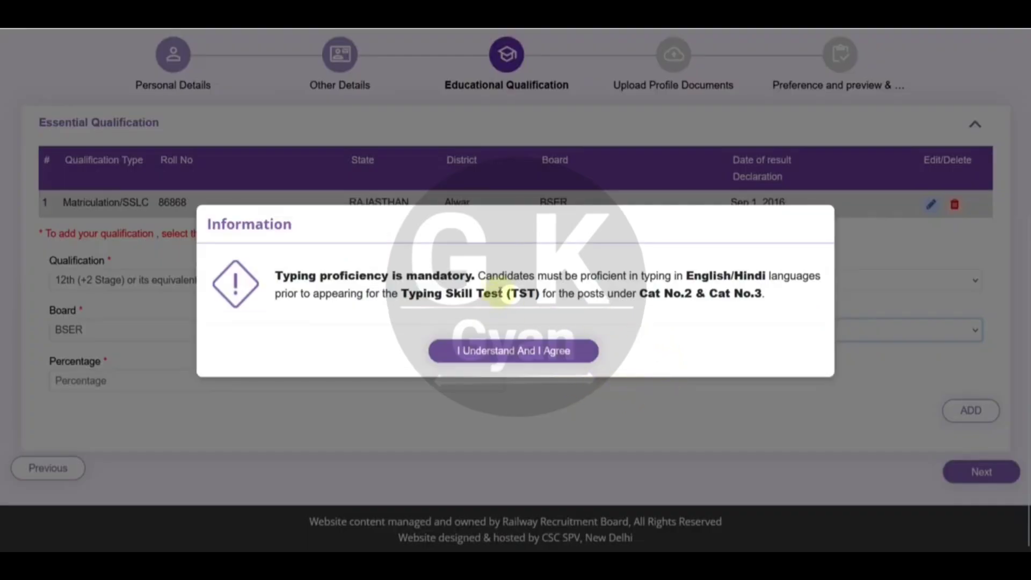
{"action": "left_click_drag", "start_coordinate": [290, 276], "coordinate": [470, 279]}
{"action": "left_click", "coordinate": [510, 277]}
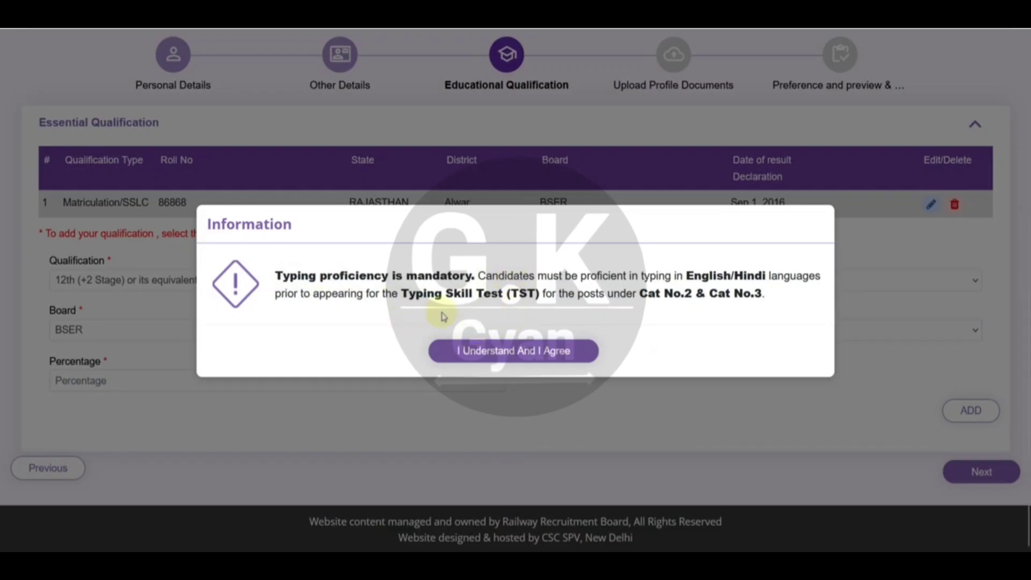
{"action": "left_click_drag", "start_coordinate": [409, 295], "coordinate": [551, 299]}
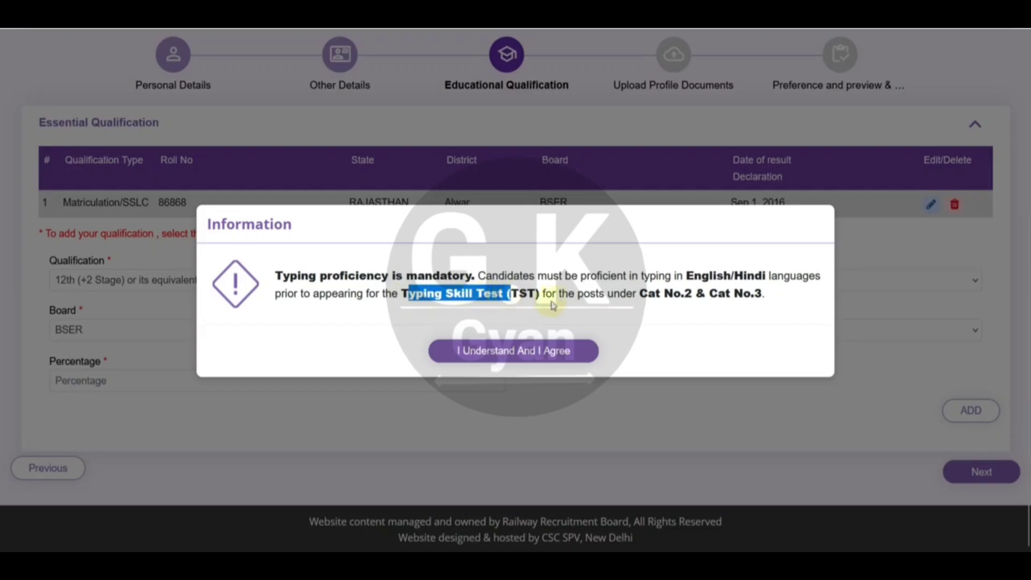
{"action": "left_click", "coordinate": [564, 303]}
{"action": "left_click", "coordinate": [561, 351]}
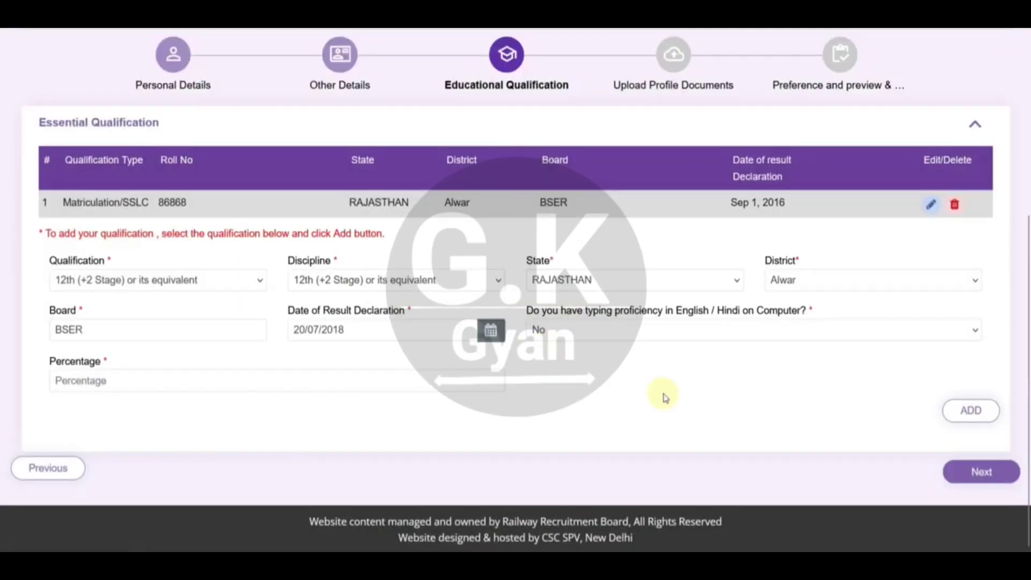
Declare typing proficiency as Yes, enter 76.00 as the percentage and add the 12th qualification to the list.
{"action": "left_click", "coordinate": [557, 333]}
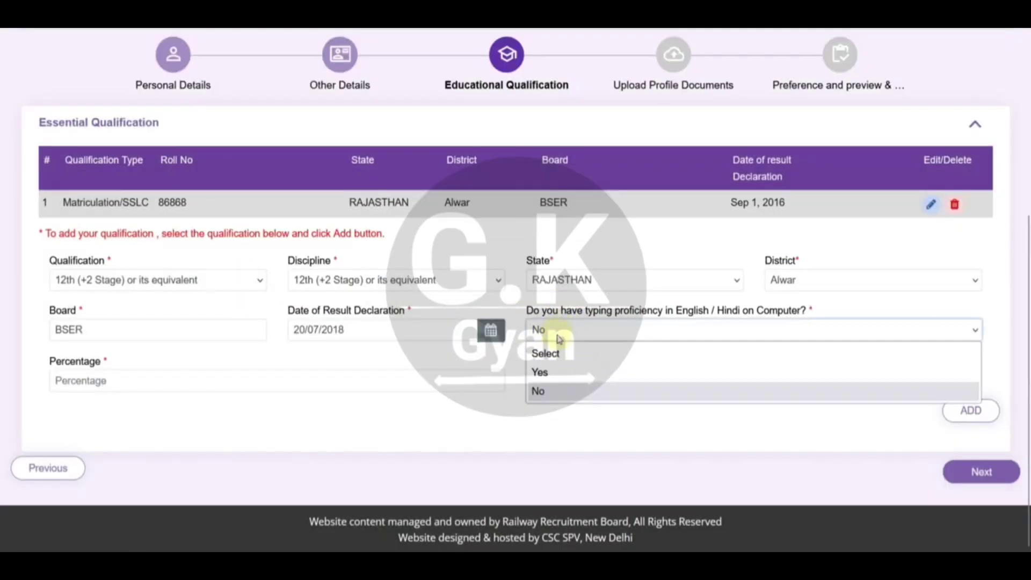
{"action": "left_click", "coordinate": [557, 374]}
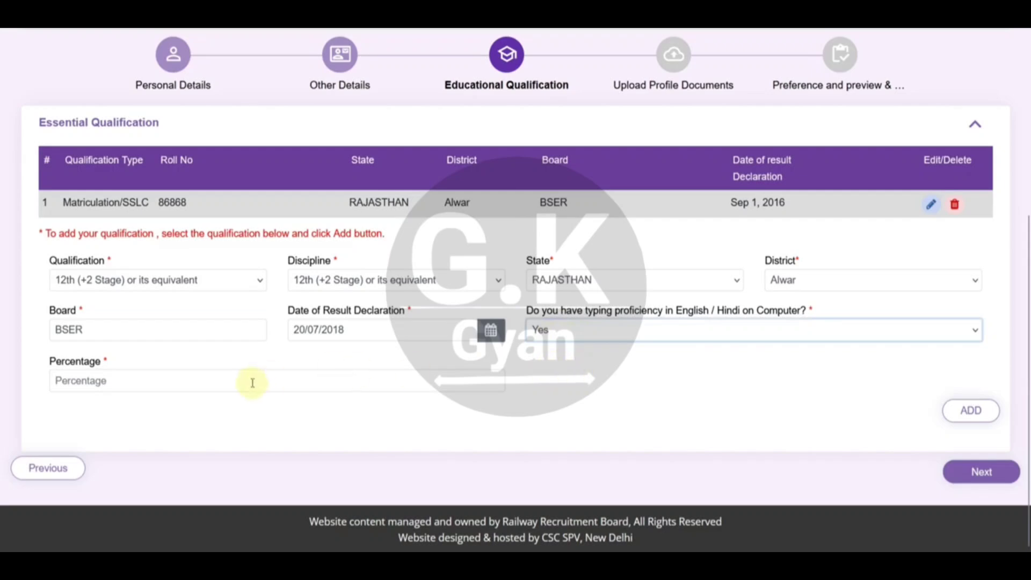
{"action": "left_click", "coordinate": [169, 378]}
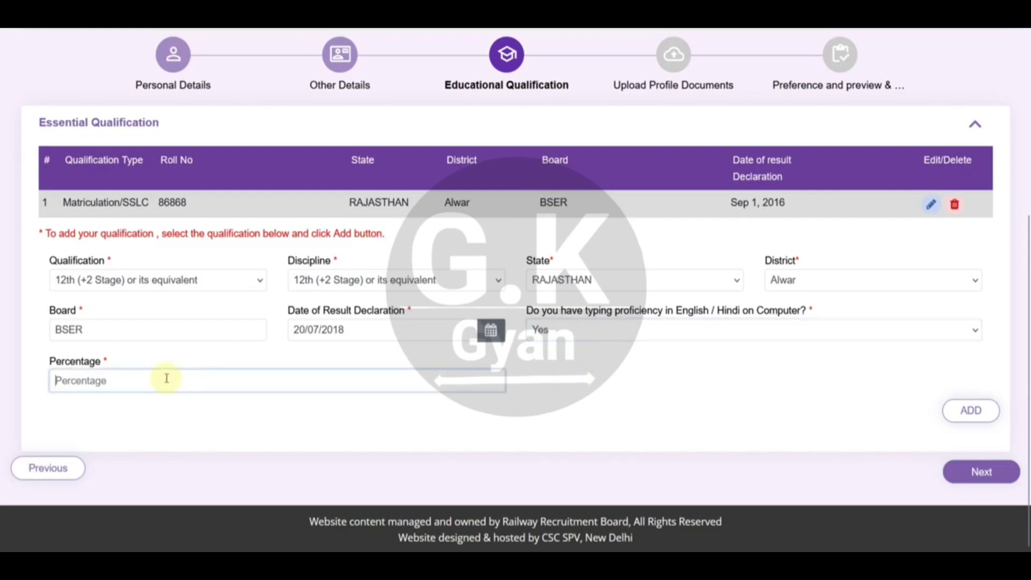
{"action": "type", "text": "46"}
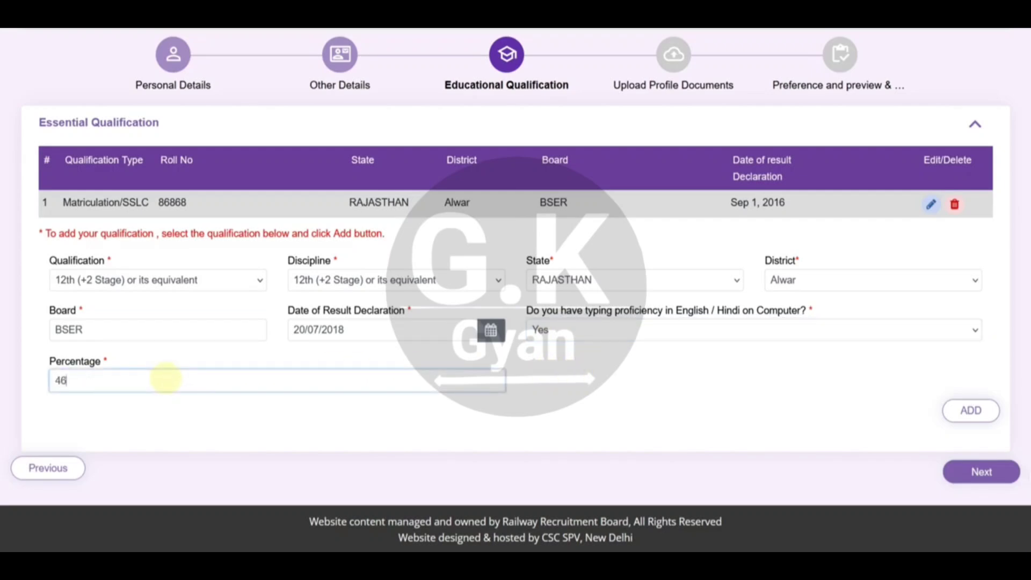
{"action": "key", "text": "BackSpace"}
{"action": "key", "text": "BackSpace"}
{"action": "type", "text": "76.00"}
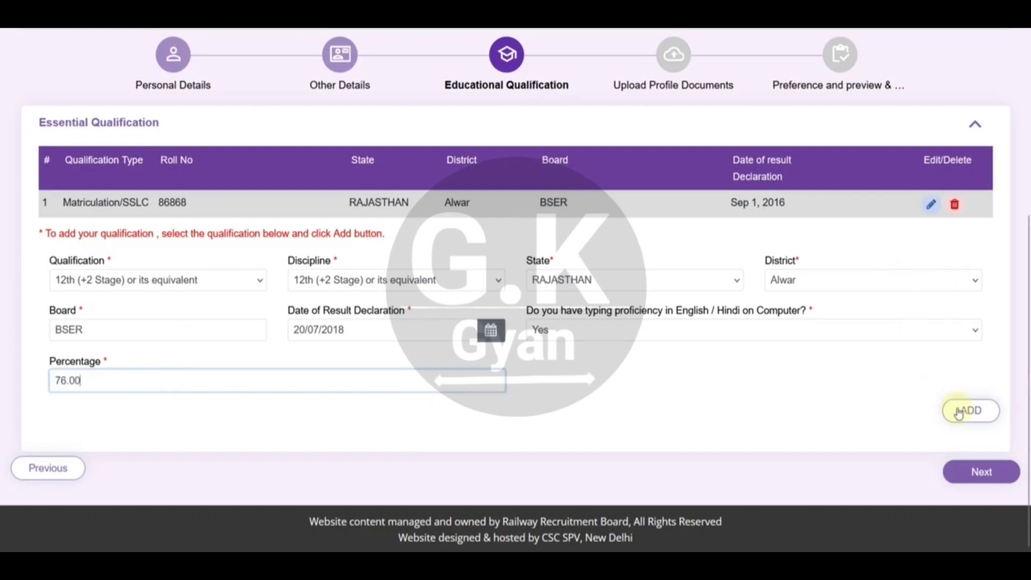
{"action": "left_click", "coordinate": [970, 411]}
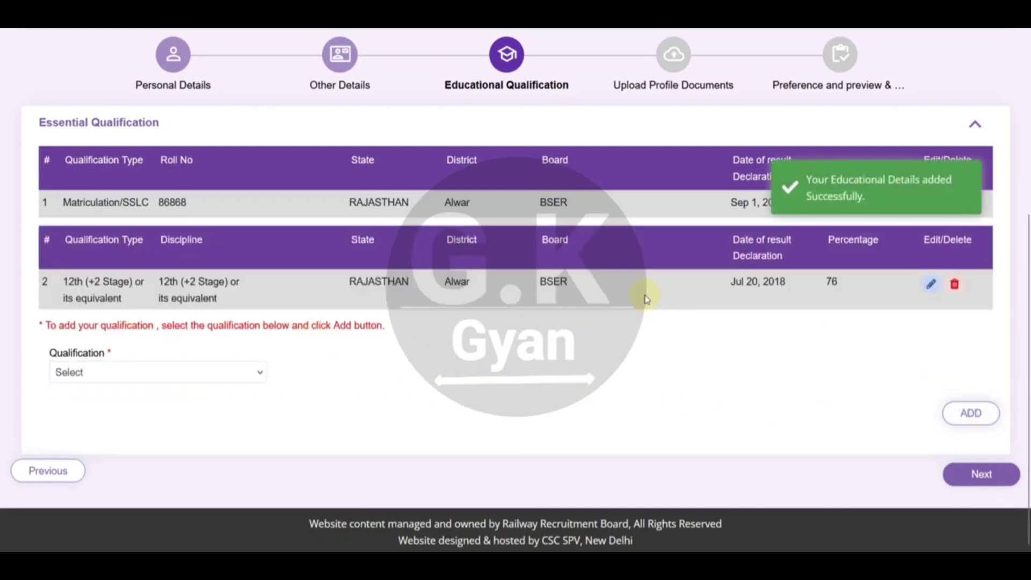
Try out a new qualification entry of type Bachelor degree, with Bachelor degree as its discipline, and look through its state options.
{"action": "left_click", "coordinate": [98, 371]}
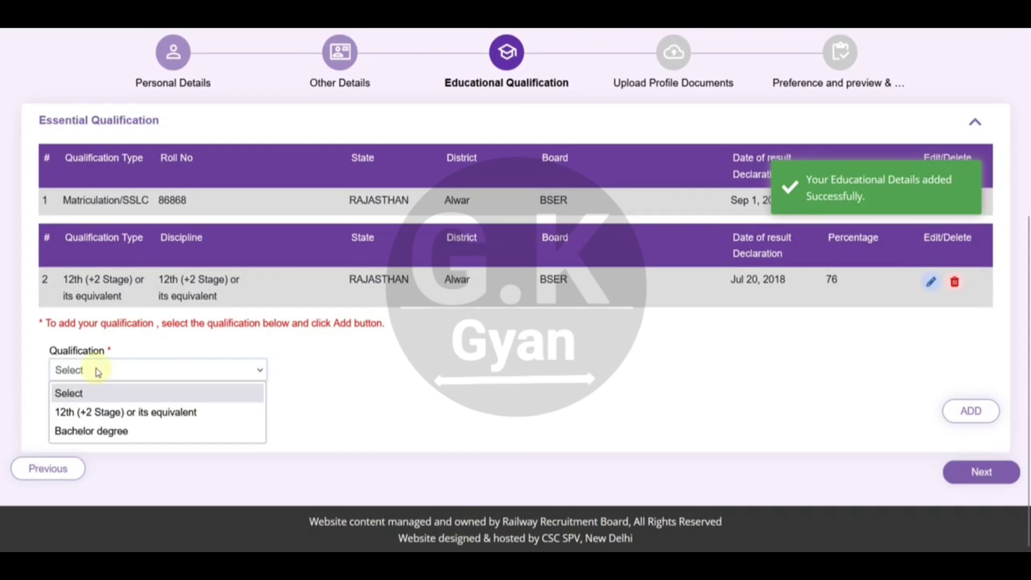
{"action": "left_click", "coordinate": [102, 433]}
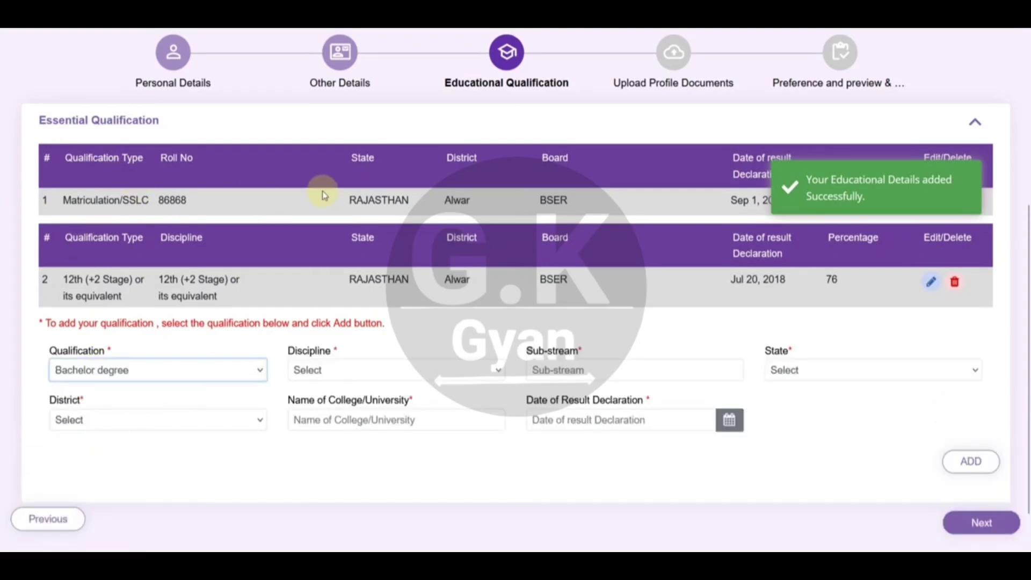
{"action": "left_click", "coordinate": [228, 301]}
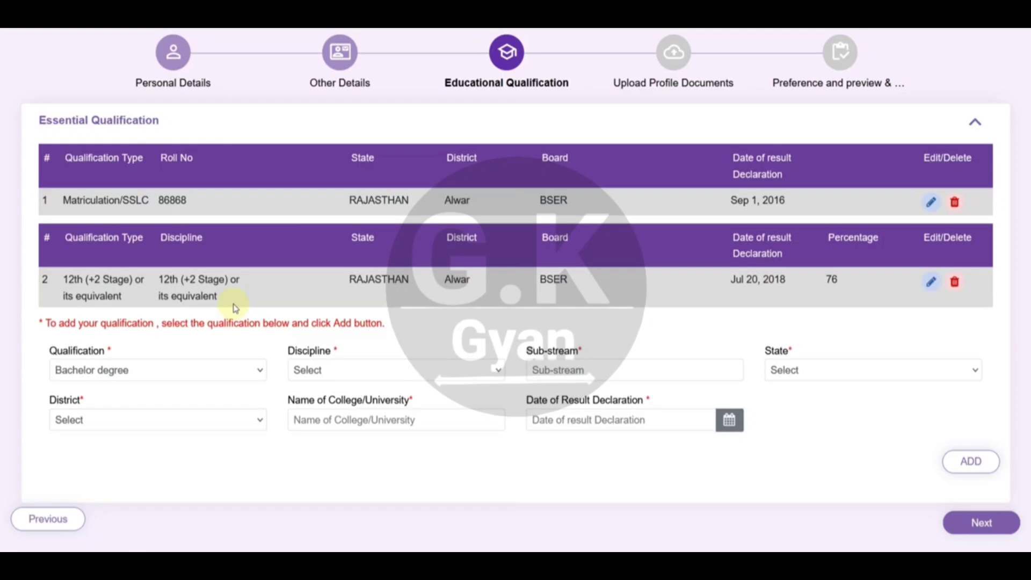
{"action": "scroll", "coordinate": [35, 102], "scroll_direction": "down", "scroll_amount": 1}
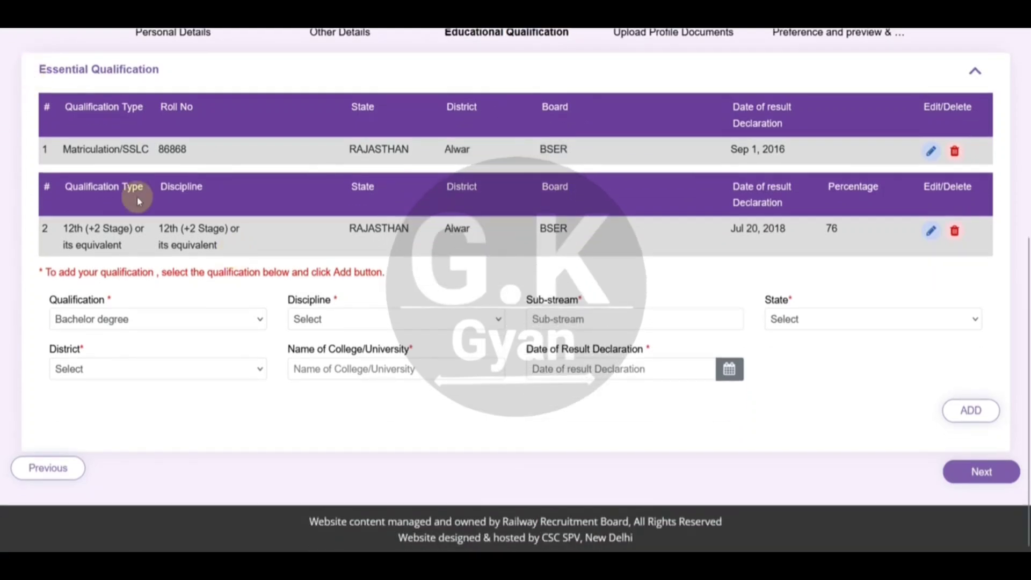
{"action": "left_click", "coordinate": [177, 320]}
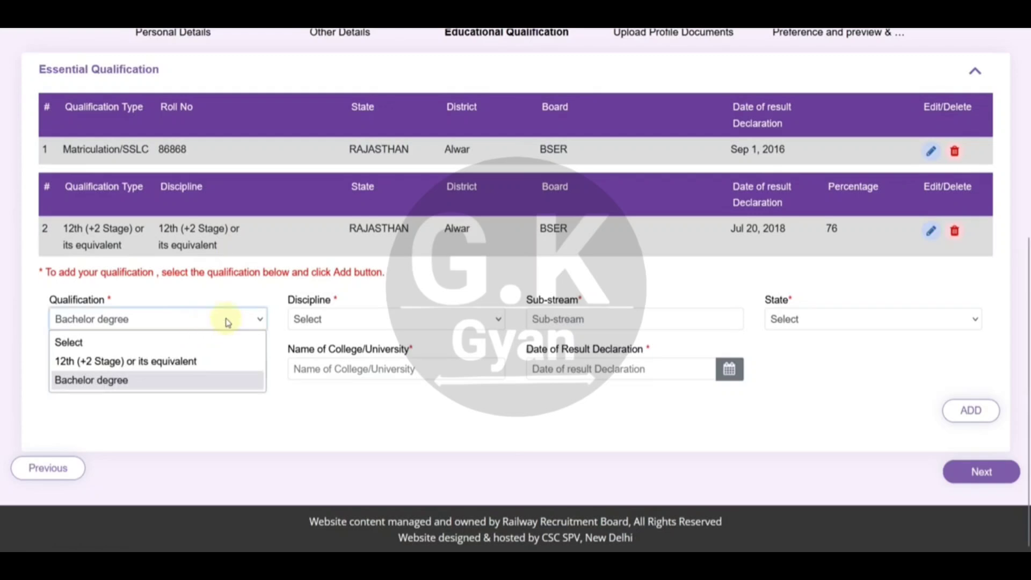
{"action": "left_click", "coordinate": [321, 312]}
{"action": "left_click", "coordinate": [321, 313]}
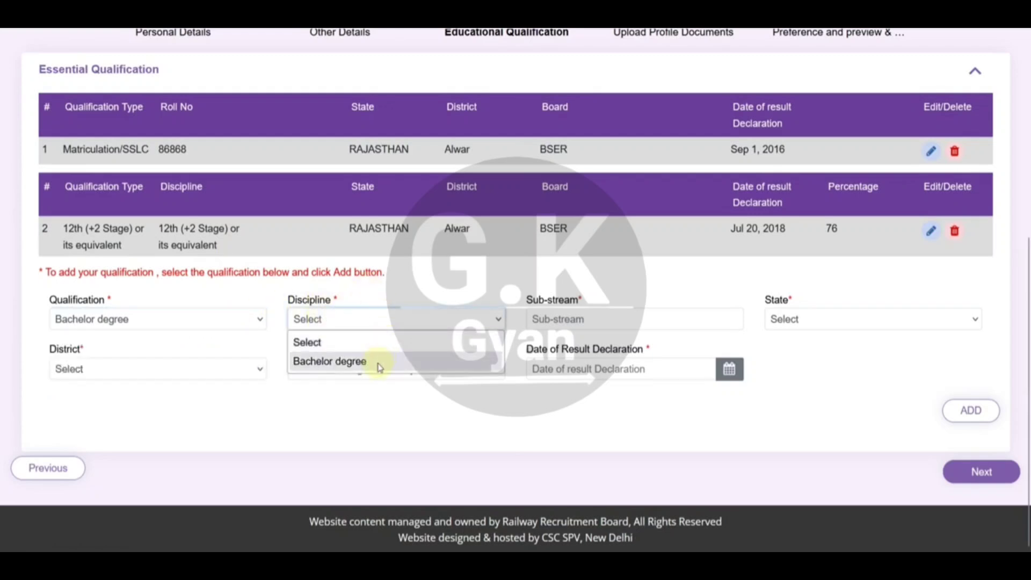
{"action": "left_click", "coordinate": [375, 361]}
{"action": "left_click", "coordinate": [559, 318]}
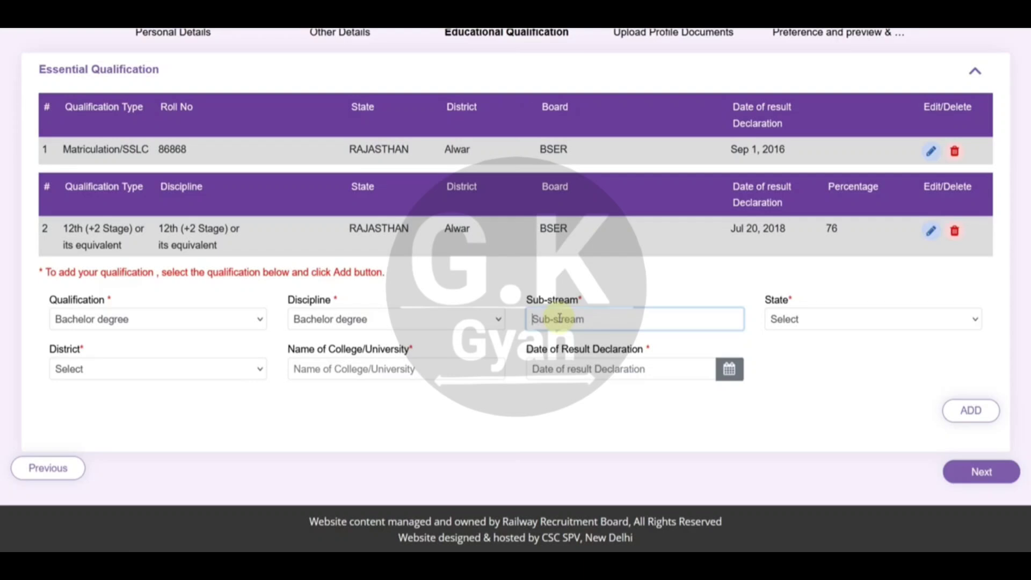
{"action": "left_click", "coordinate": [824, 323]}
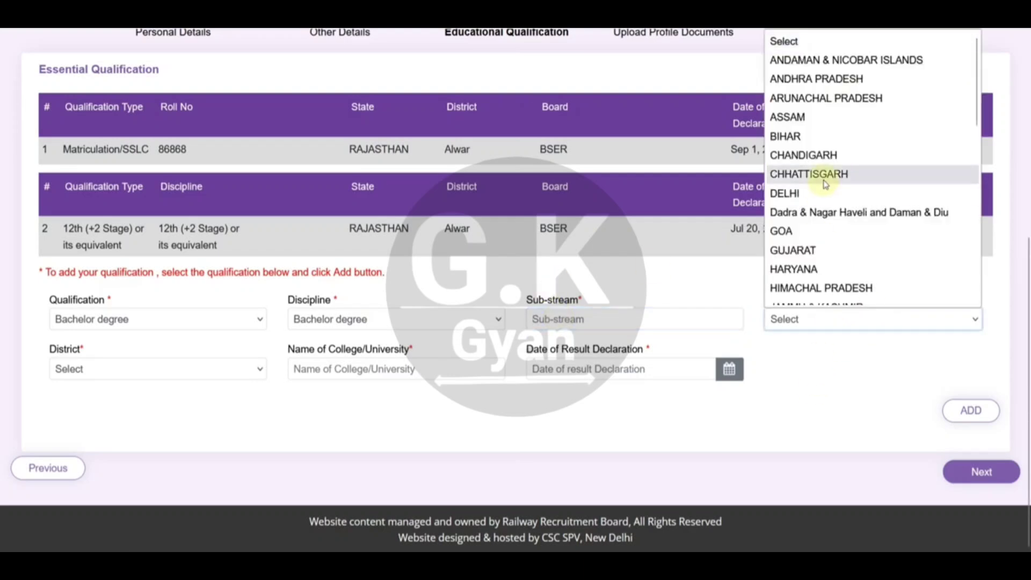
{"action": "scroll", "coordinate": [824, 188], "scroll_direction": "down", "scroll_amount": 6}
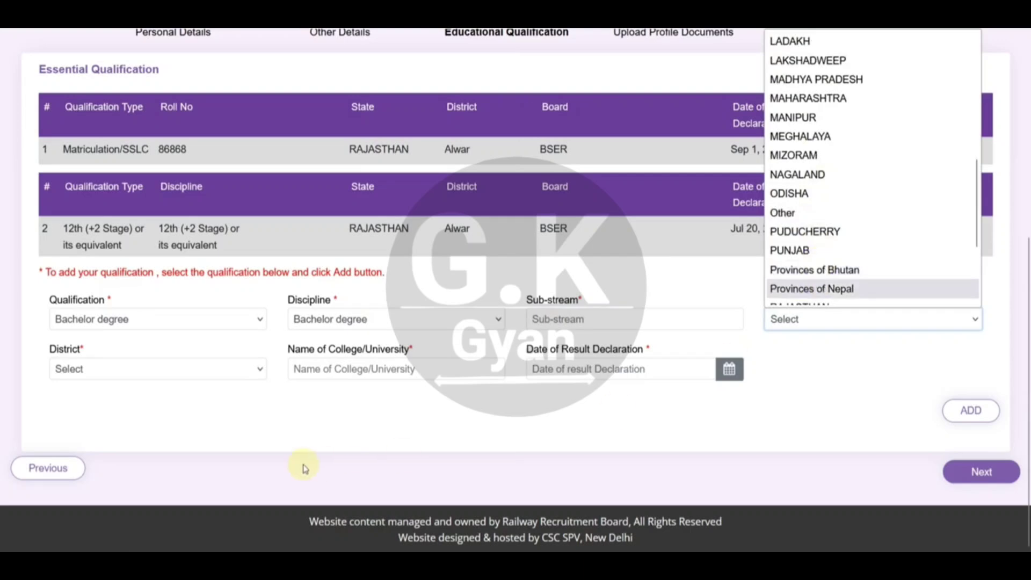
{"action": "left_click", "coordinate": [261, 403]}
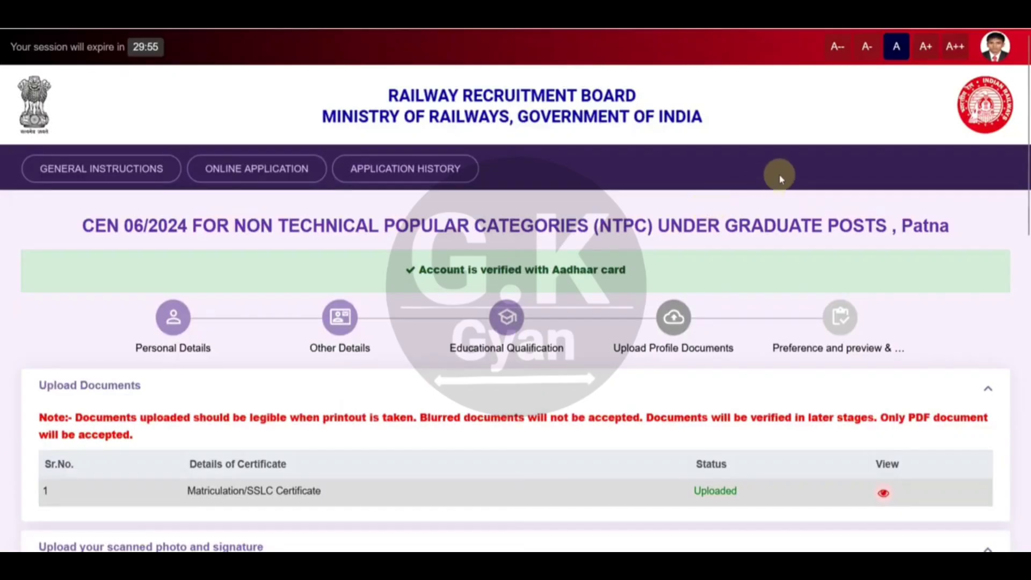
Look over the applicant's photograph and signature uploads, and view the sample of rejectable photos.
{"action": "scroll", "coordinate": [647, 166], "scroll_direction": "down", "scroll_amount": 5}
{"action": "scroll", "coordinate": [647, 166], "scroll_direction": "down", "scroll_amount": 2}
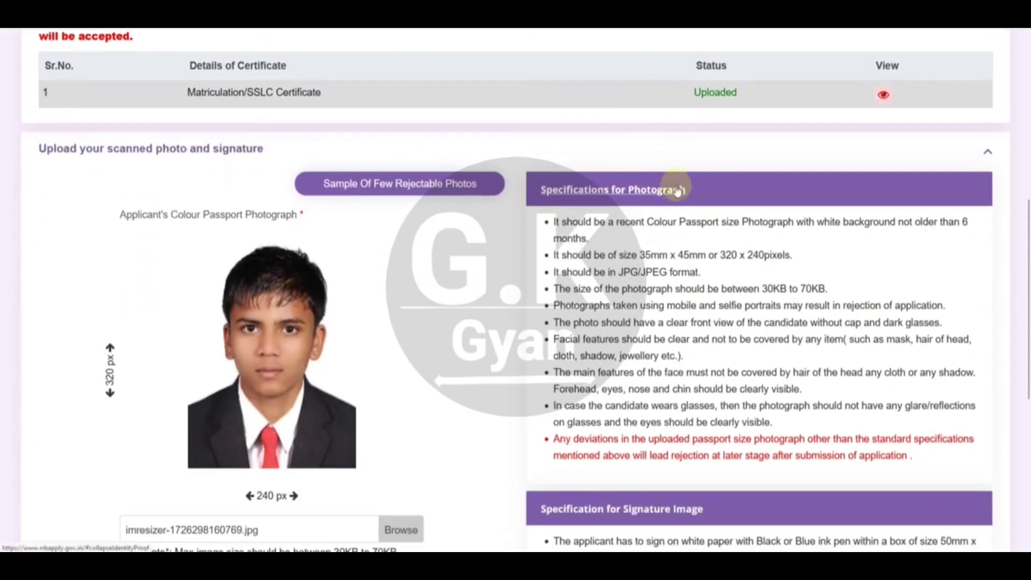
{"action": "scroll", "coordinate": [529, 247], "scroll_direction": "down", "scroll_amount": 2}
{"action": "scroll", "coordinate": [529, 249], "scroll_direction": "down", "scroll_amount": 3}
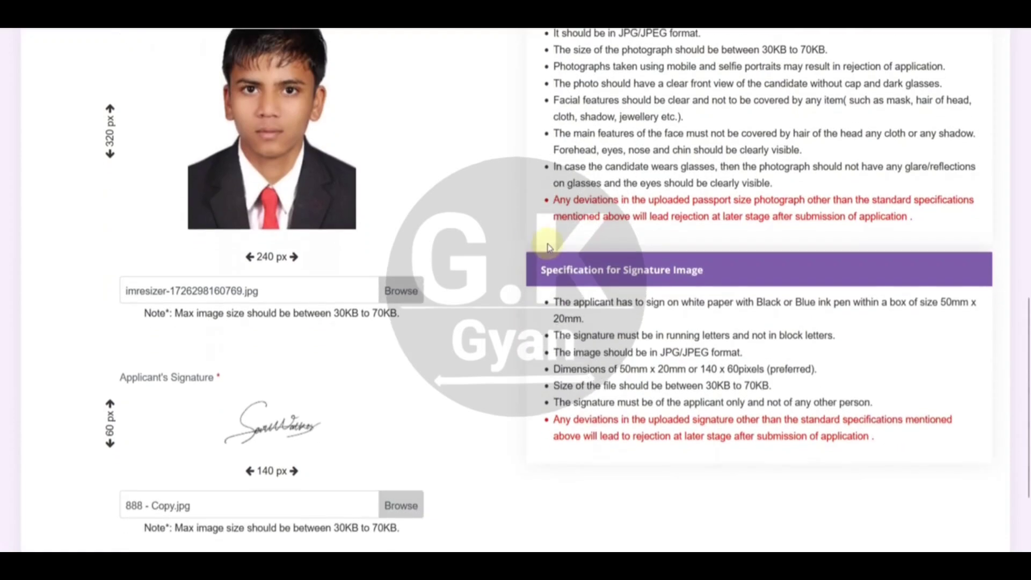
{"action": "scroll", "coordinate": [518, 260], "scroll_direction": "up", "scroll_amount": 2}
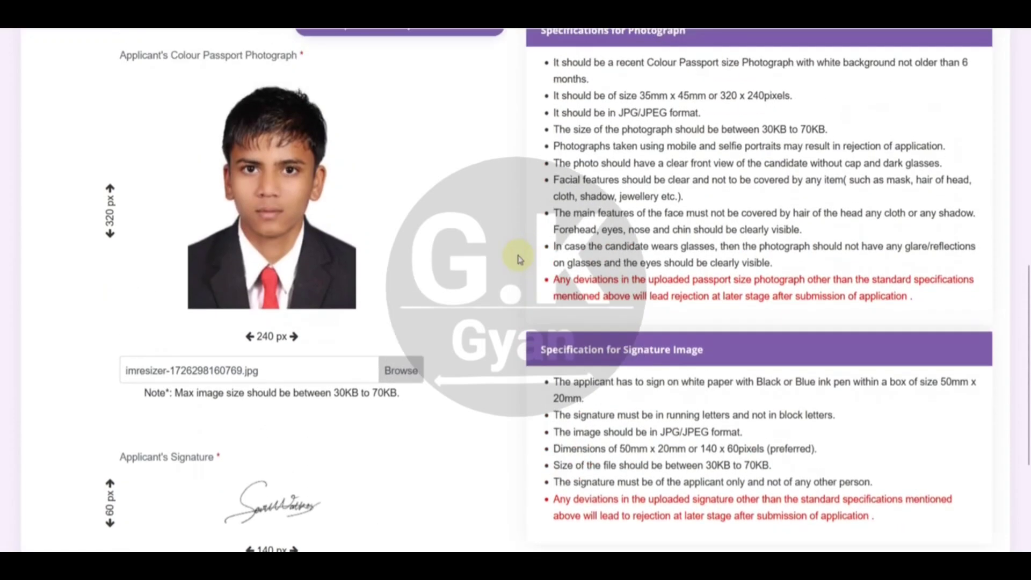
{"action": "scroll", "coordinate": [518, 259], "scroll_direction": "up", "scroll_amount": 2}
{"action": "left_click", "coordinate": [421, 107]}
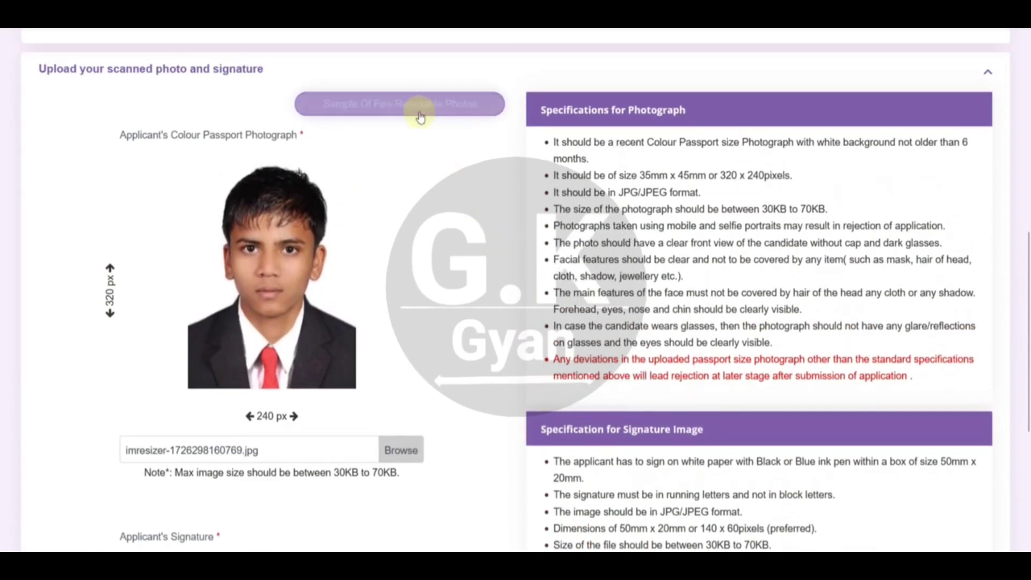
{"action": "scroll", "coordinate": [579, 412], "scroll_direction": "down", "scroll_amount": 1}
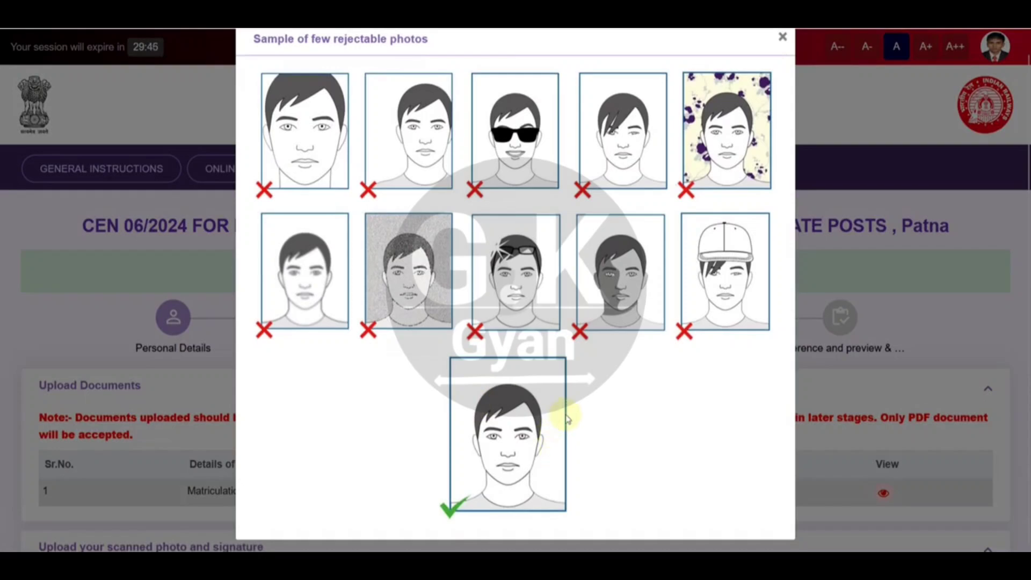
{"action": "left_click", "coordinate": [782, 36]}
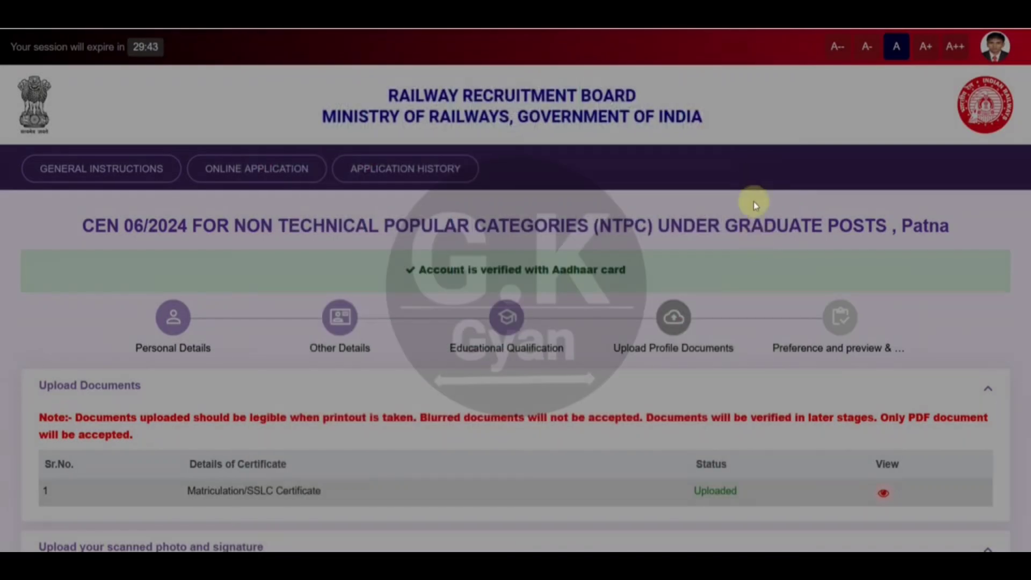
Review the size, dimension and format specifications for the photograph and the signature image.
{"action": "scroll", "coordinate": [759, 253], "scroll_direction": "down", "scroll_amount": 5}
{"action": "scroll", "coordinate": [759, 253], "scroll_direction": "down", "scroll_amount": 3}
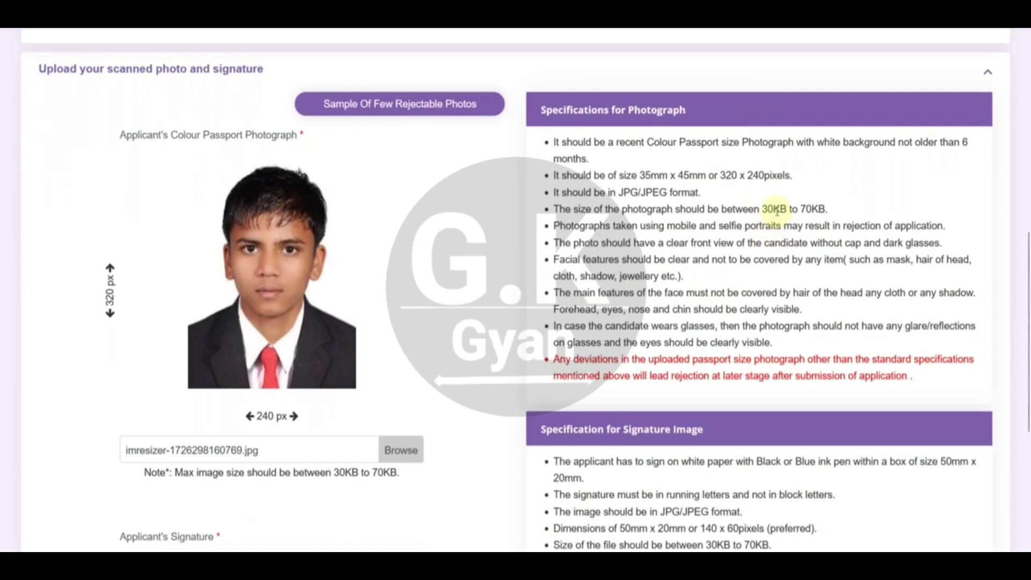
{"action": "scroll", "coordinate": [799, 211], "scroll_direction": "down", "scroll_amount": 1}
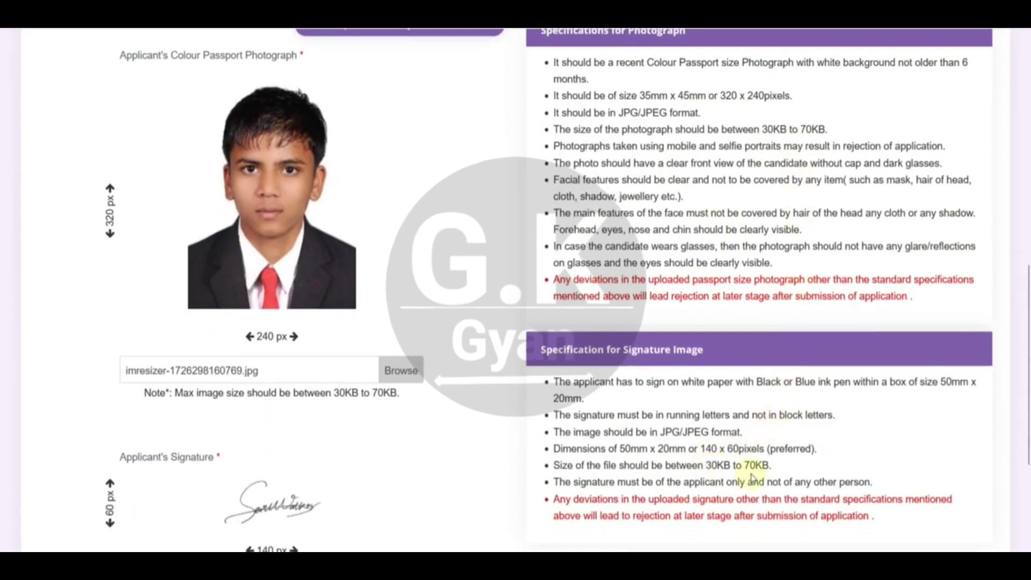
{"action": "scroll", "coordinate": [739, 465], "scroll_direction": "up", "scroll_amount": 1}
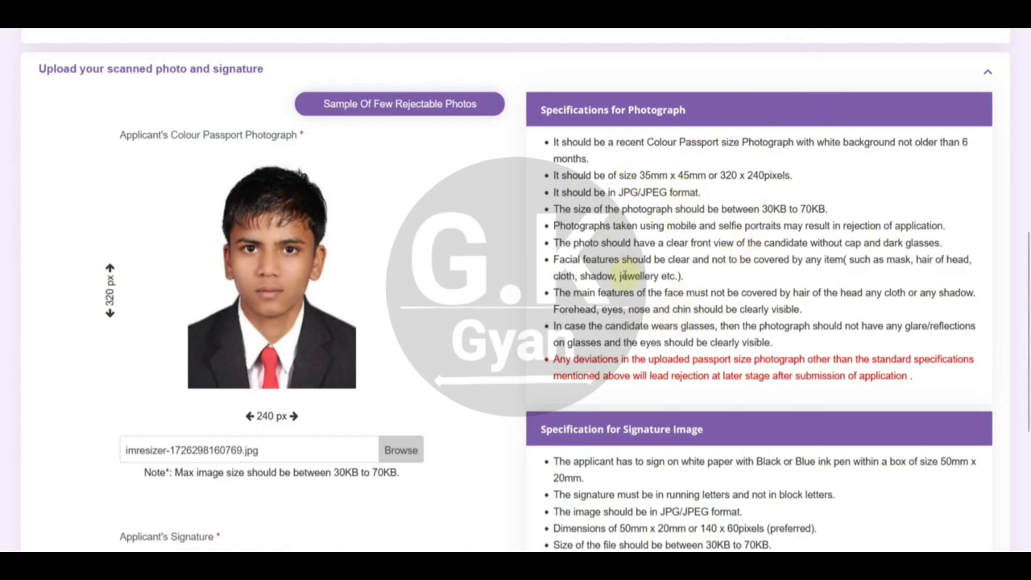
{"action": "scroll", "coordinate": [276, 238], "scroll_direction": "down", "scroll_amount": 3}
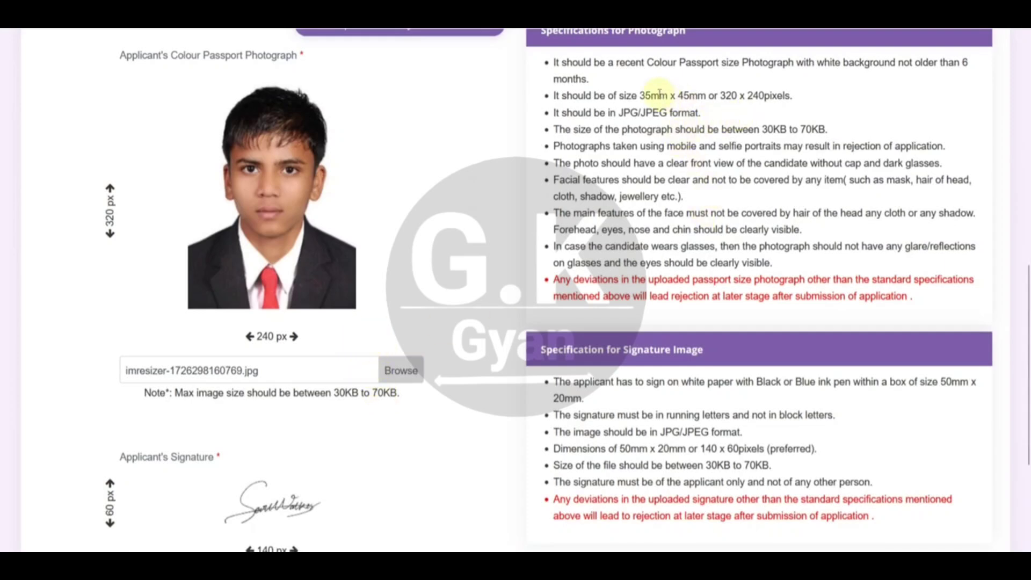
Check the photograph's size requirement of 35mm x 45mm or 320 x 240 pixels against the uploaded photo and signature.
{"action": "left_click_drag", "start_coordinate": [659, 96], "coordinate": [685, 95]}
{"action": "left_click_drag", "start_coordinate": [748, 97], "coordinate": [772, 95]}
{"action": "left_click", "coordinate": [784, 121]}
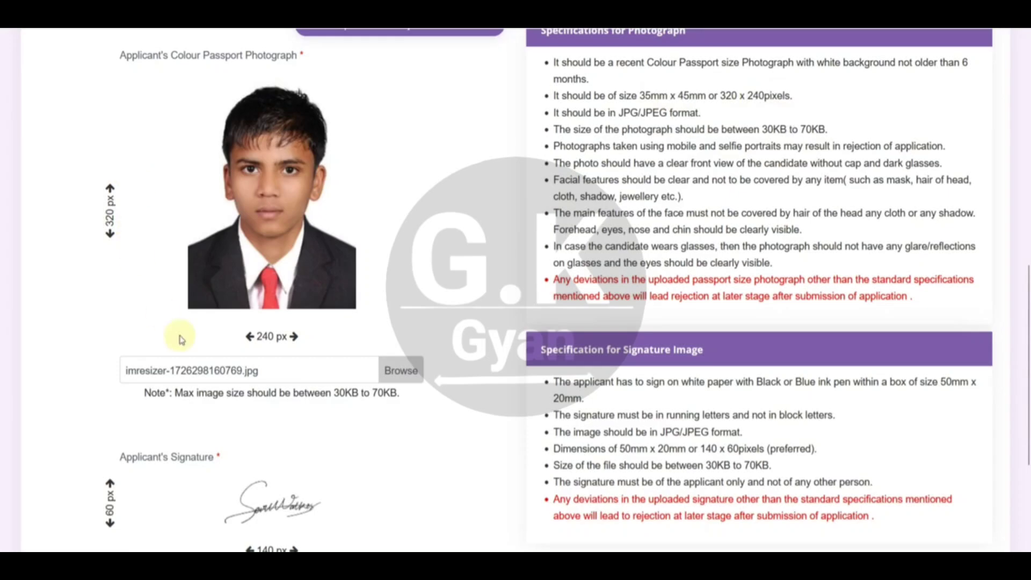
{"action": "scroll", "coordinate": [328, 343], "scroll_direction": "down", "scroll_amount": 3}
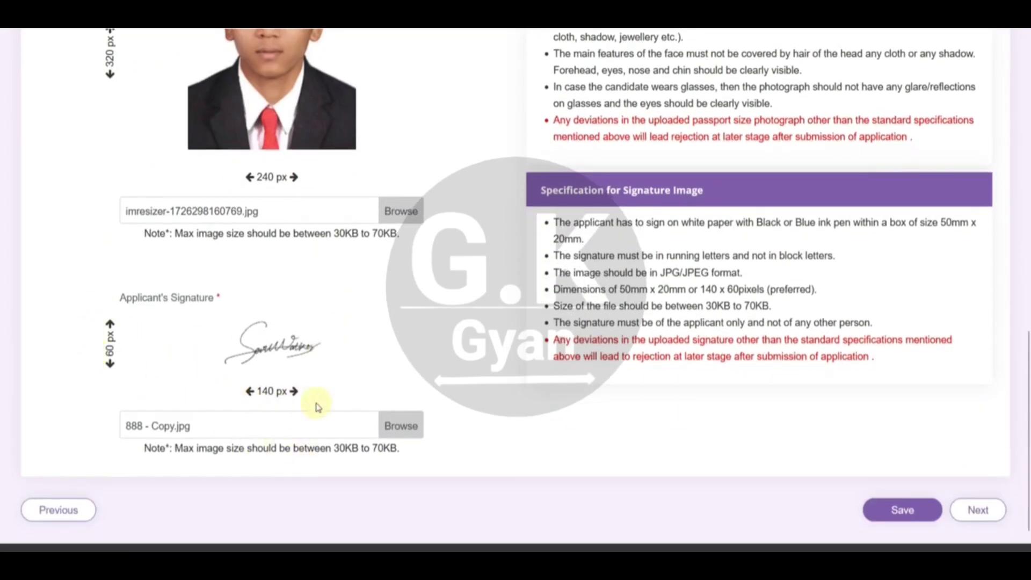
{"action": "scroll", "coordinate": [347, 396], "scroll_direction": "up", "scroll_amount": 4}
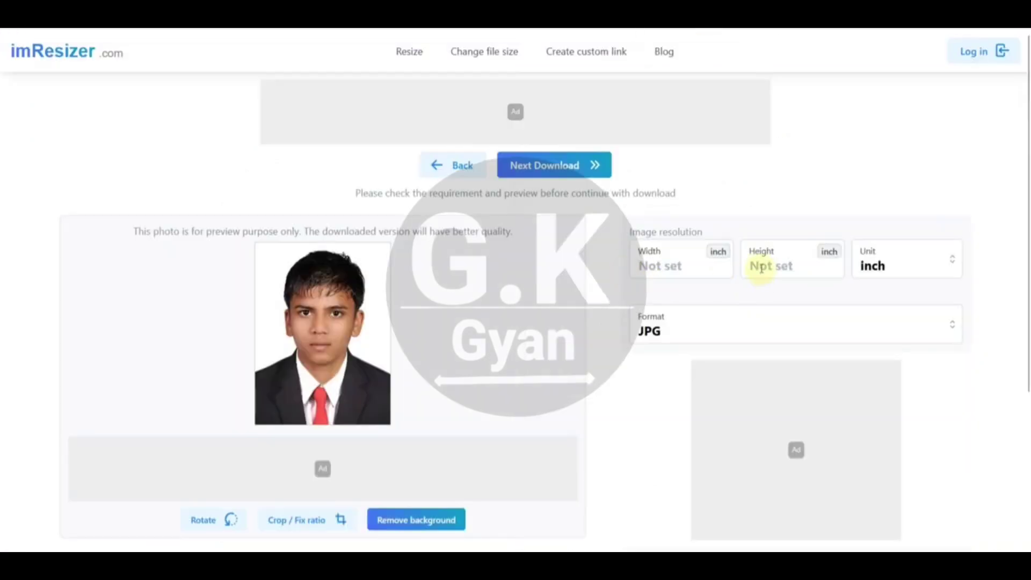
Switch to imResizer and set the photo's resolution to 240 px wide and 320 px high.
{"action": "left_click", "coordinate": [762, 267]}
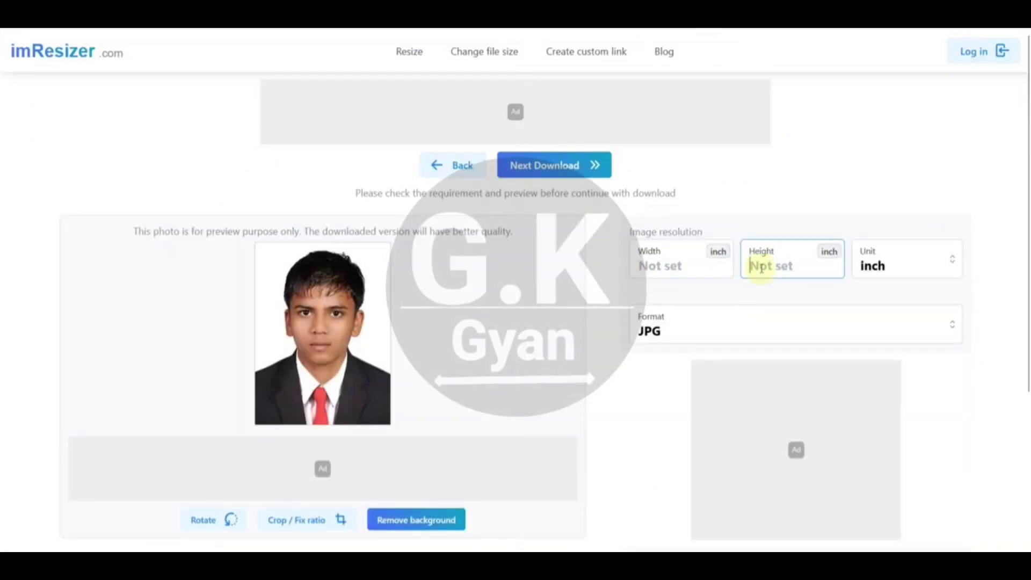
{"action": "type", "text": "320"}
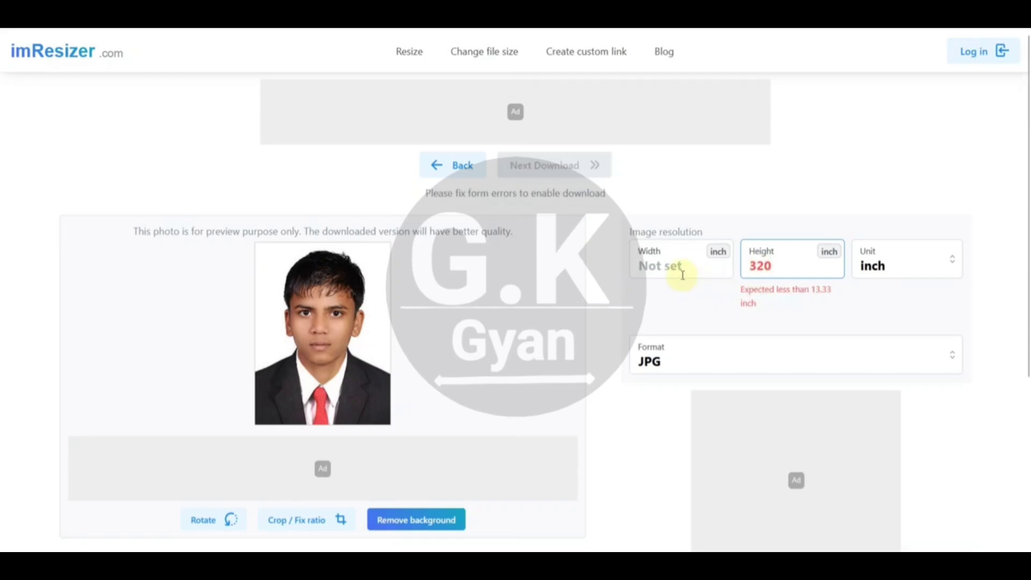
{"action": "left_click", "coordinate": [683, 274]}
{"action": "type", "text": "240"}
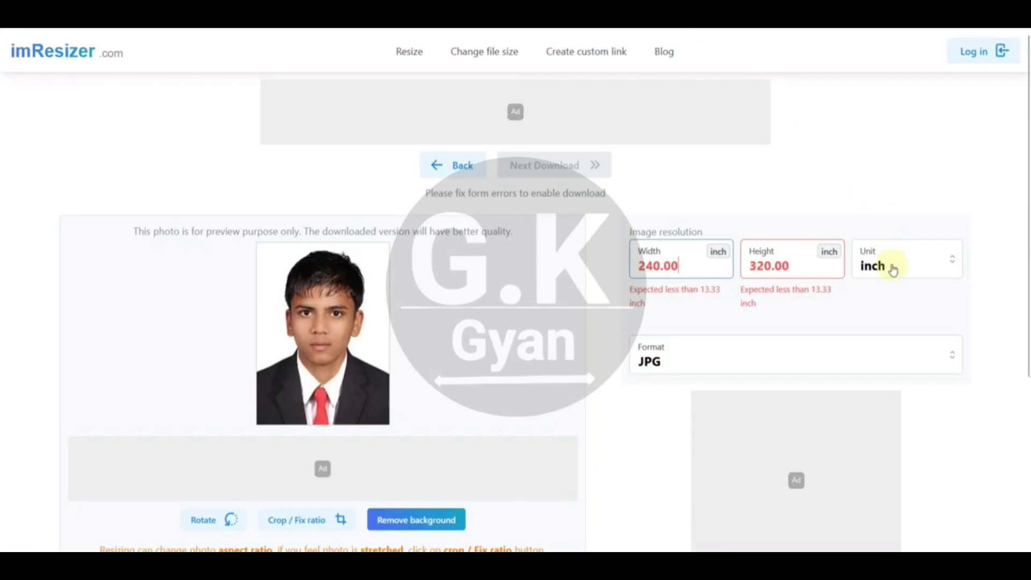
{"action": "left_click", "coordinate": [891, 267]}
{"action": "left_click", "coordinate": [876, 383]}
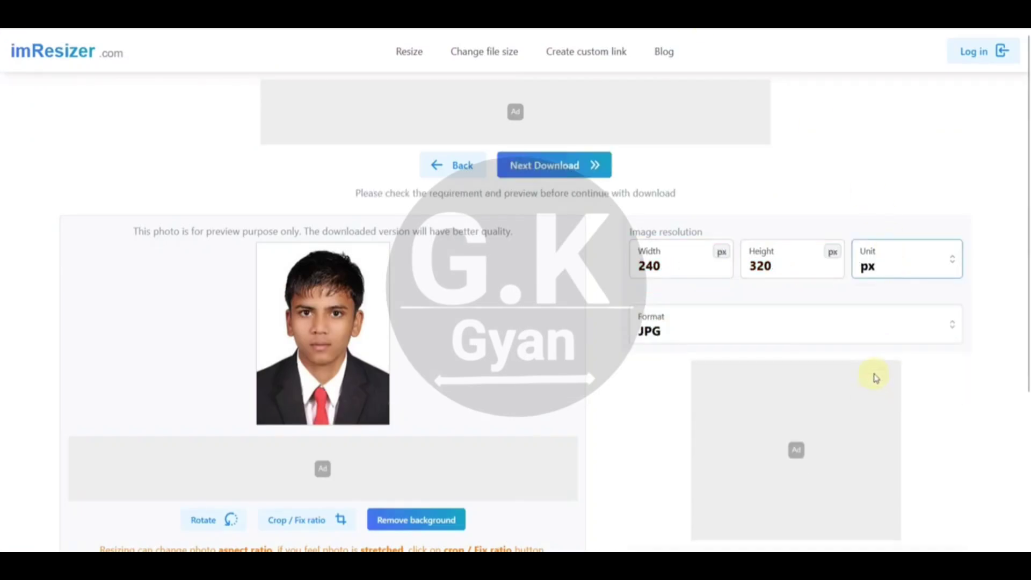
{"action": "left_click", "coordinate": [886, 271]}
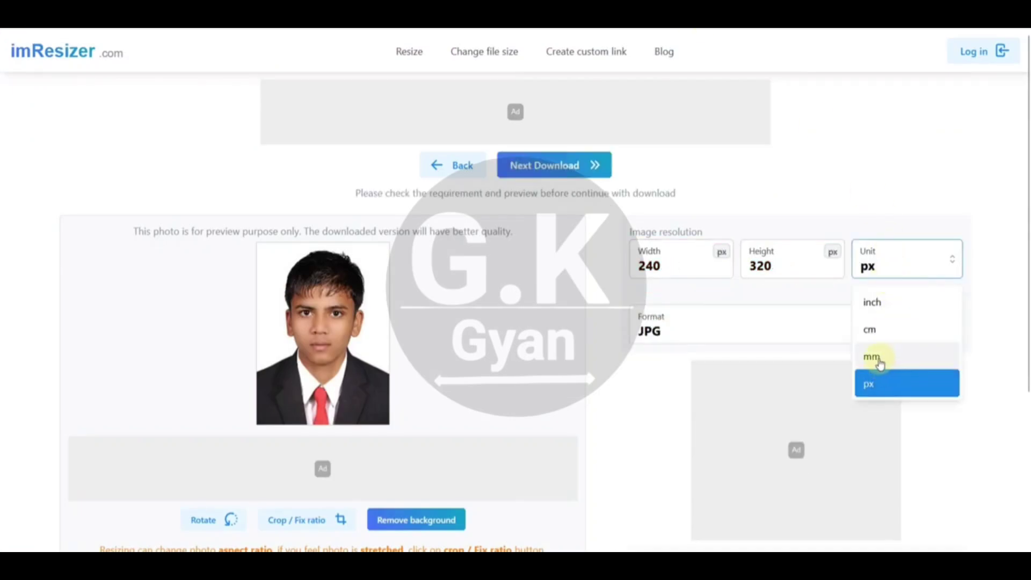
{"action": "left_click", "coordinate": [666, 397]}
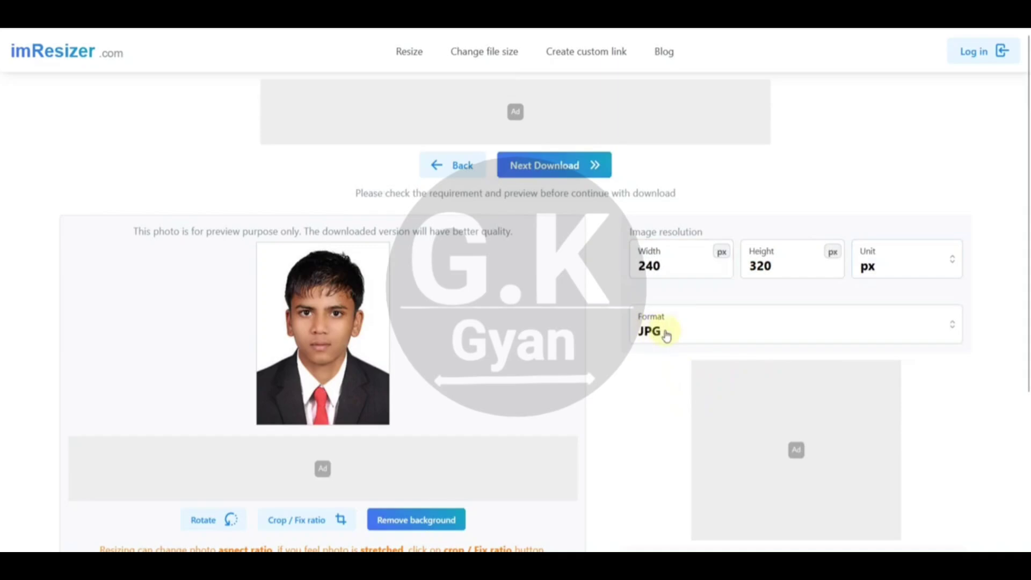
Set the photo's output format to JPEG with a maximum file size of 60 KB, and continue to the download.
{"action": "left_click", "coordinate": [661, 329]}
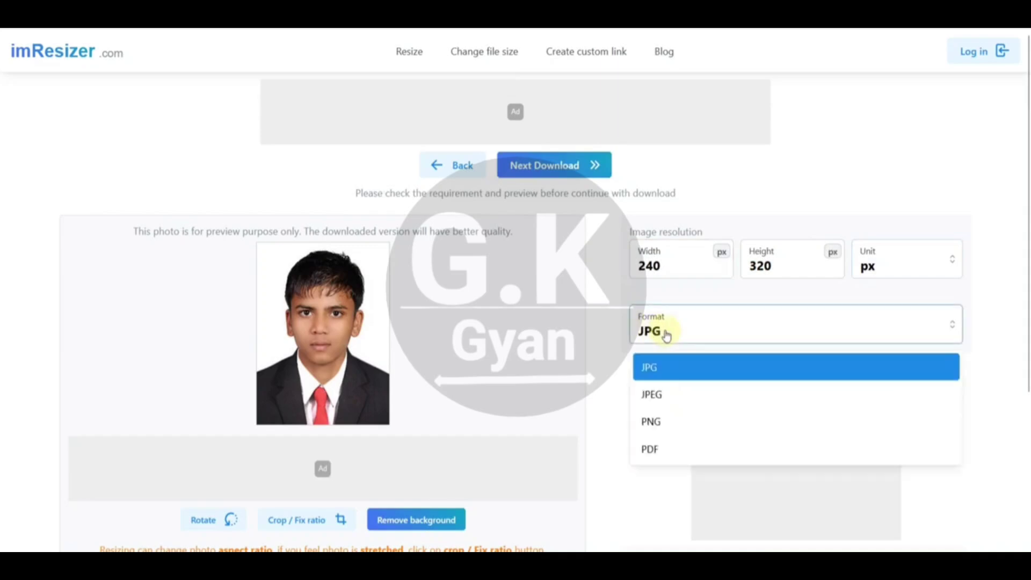
{"action": "left_click", "coordinate": [672, 391]}
{"action": "scroll", "coordinate": [659, 392], "scroll_direction": "down", "scroll_amount": 4}
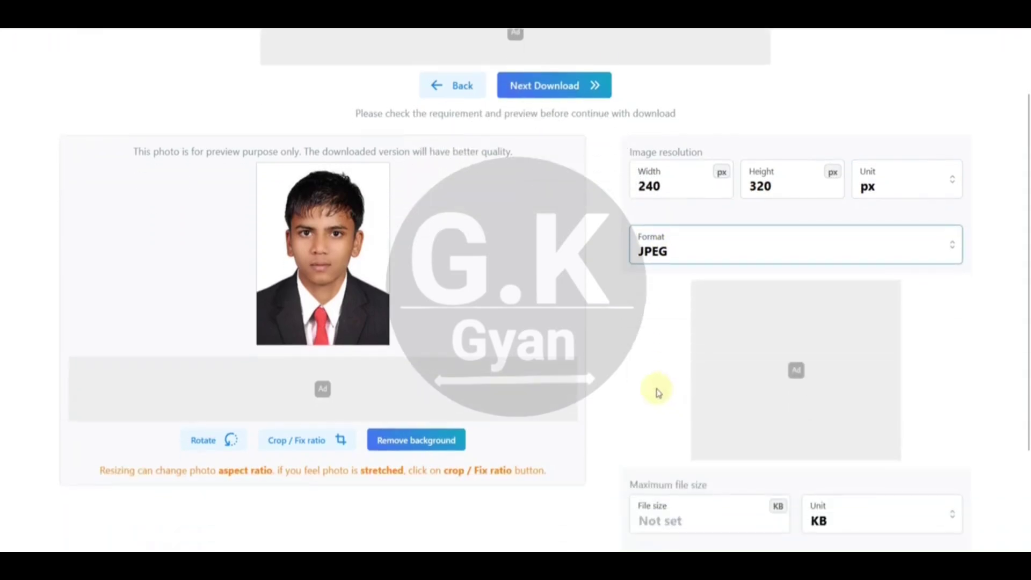
{"action": "left_click", "coordinate": [660, 387]}
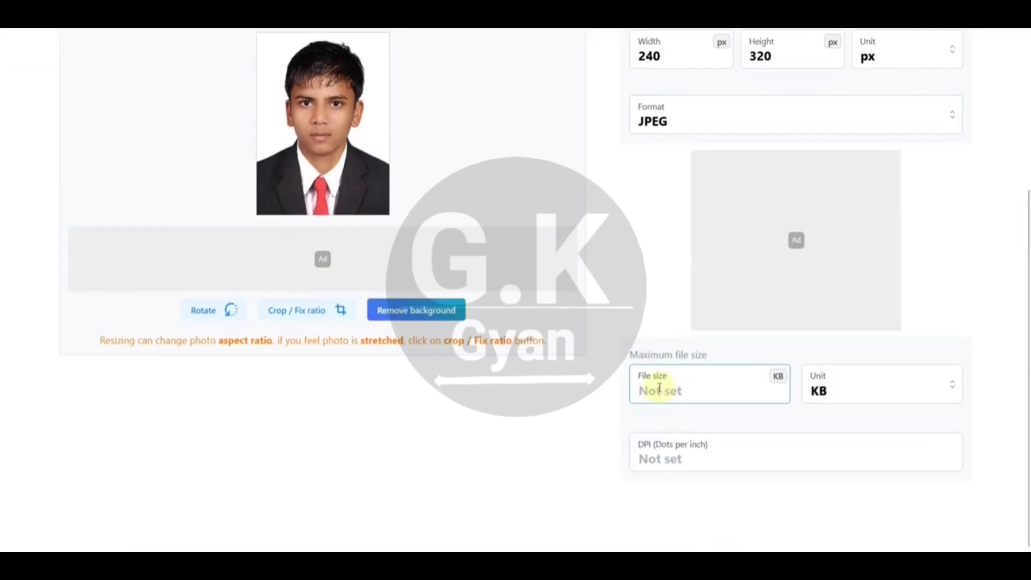
{"action": "type", "text": "60"}
{"action": "scroll", "coordinate": [629, 304], "scroll_direction": "up", "scroll_amount": 4}
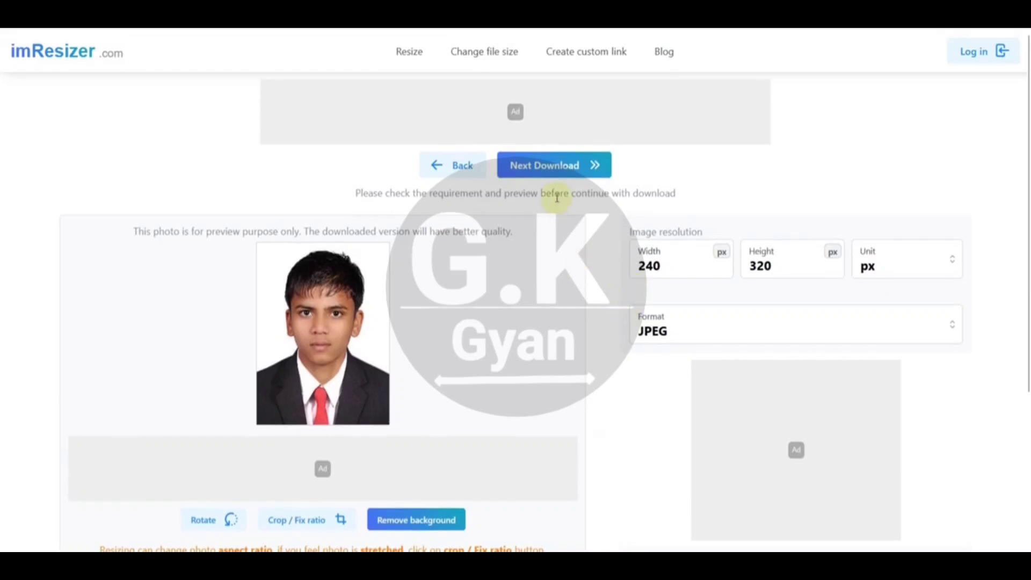
{"action": "left_click", "coordinate": [542, 168]}
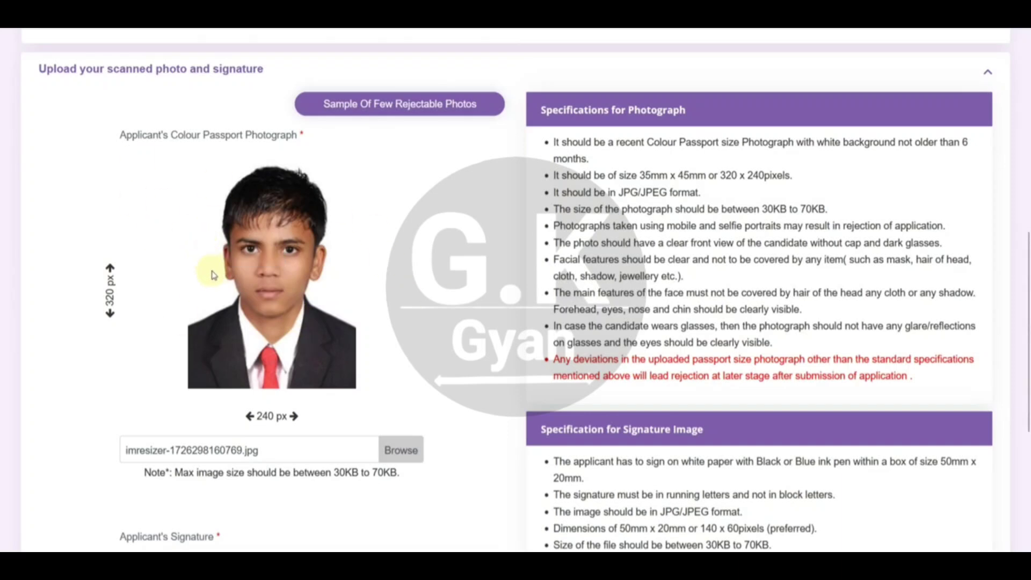
Return to the Railway Recruitment Board portal and proceed from the photo and signature uploads to the post preference page.
{"action": "scroll", "coordinate": [286, 288], "scroll_direction": "down", "scroll_amount": 2}
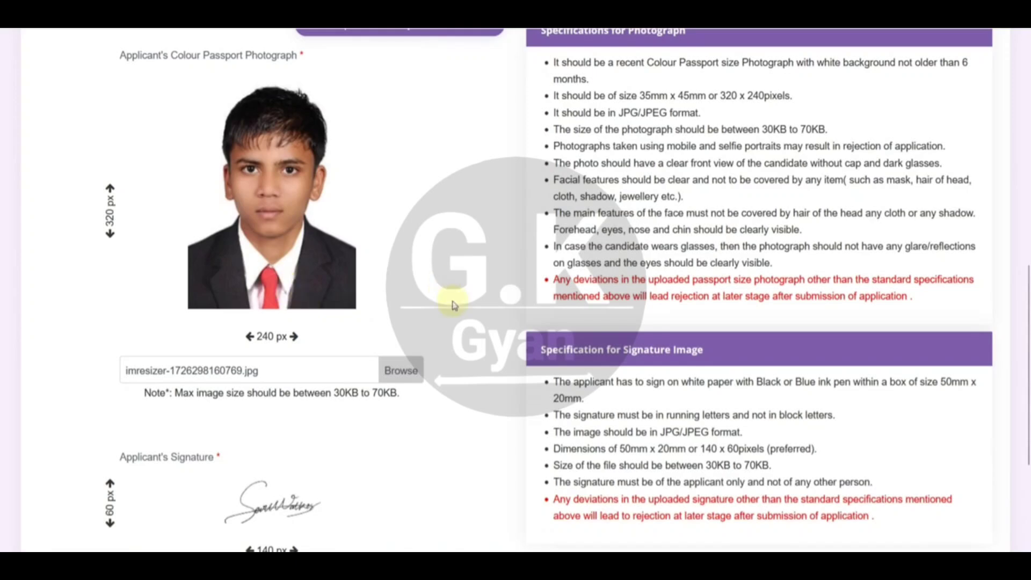
{"action": "scroll", "coordinate": [453, 306], "scroll_direction": "down", "scroll_amount": 3}
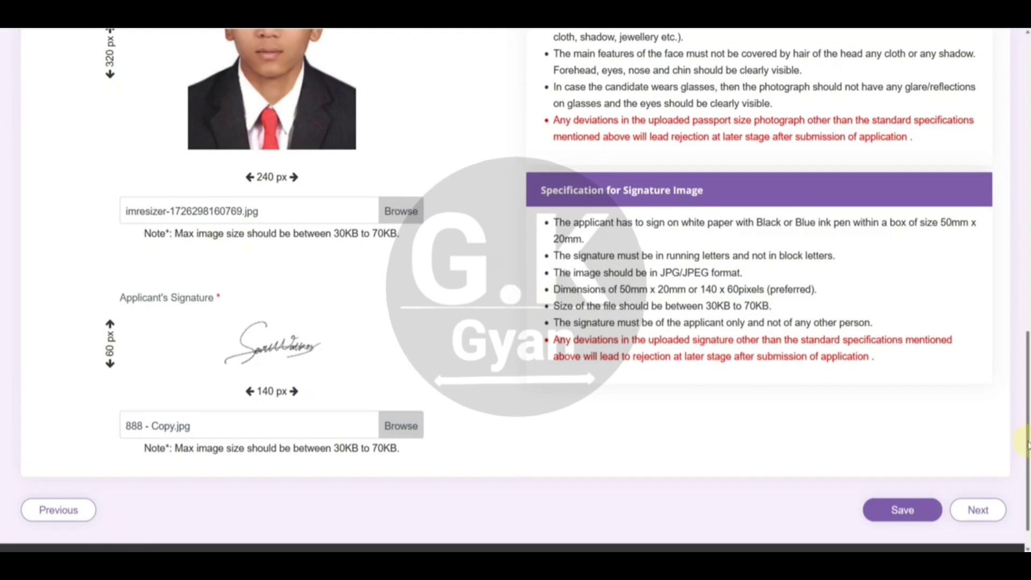
{"action": "scroll", "coordinate": [940, 293], "scroll_direction": "up", "scroll_amount": 1}
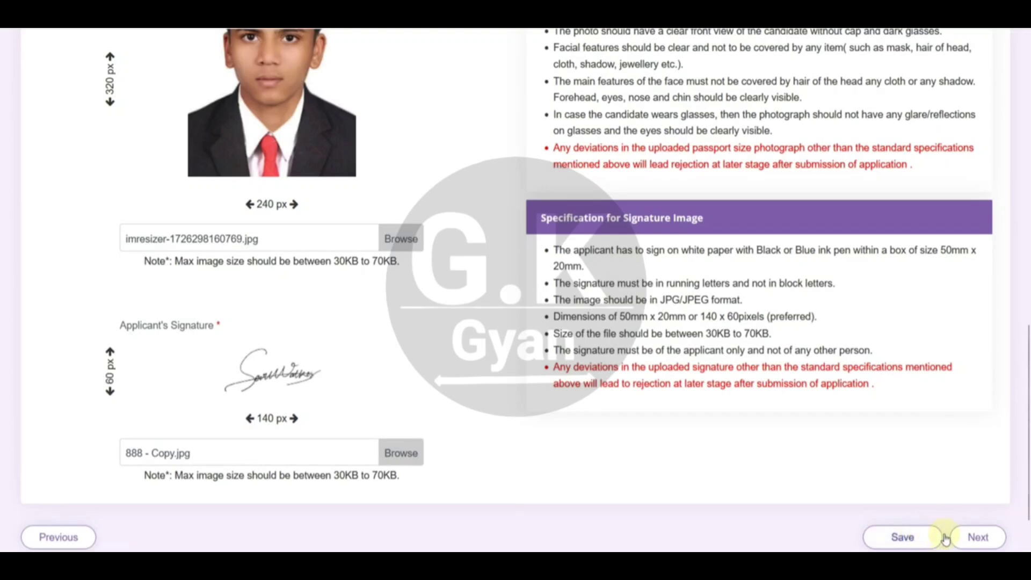
{"action": "left_click", "coordinate": [978, 537]}
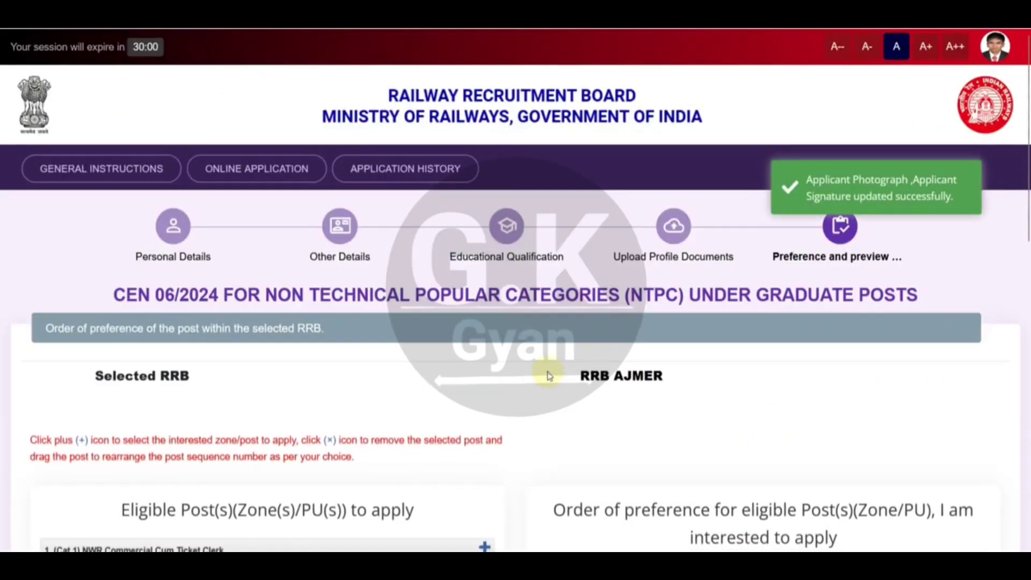
Look over the eligible posts for RRB Ajmer, recheck the listed educational qualifications, and return to the post preference page.
{"action": "scroll", "coordinate": [531, 357], "scroll_direction": "down", "scroll_amount": 7}
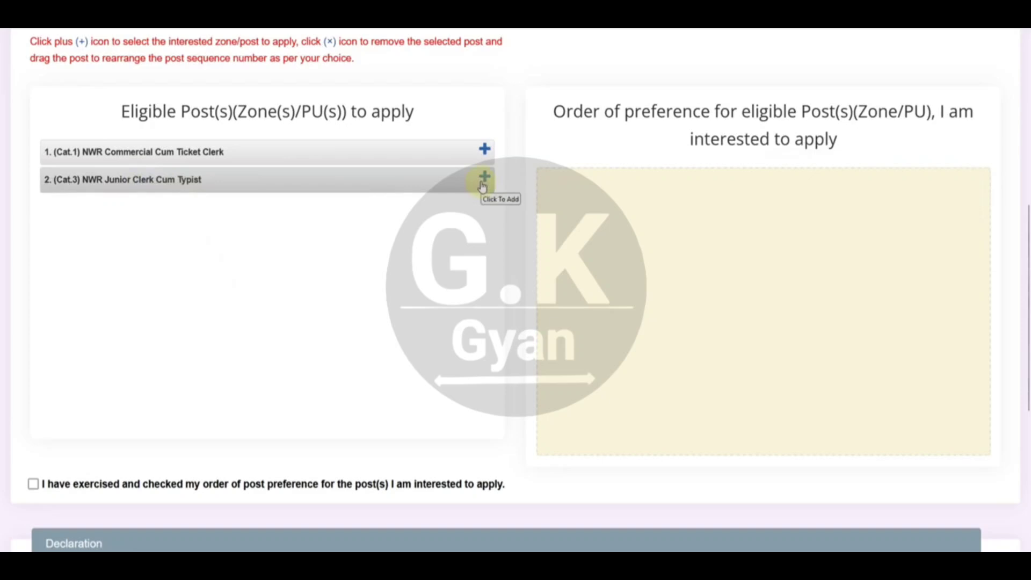
{"action": "scroll", "coordinate": [401, 274], "scroll_direction": "up", "scroll_amount": 3}
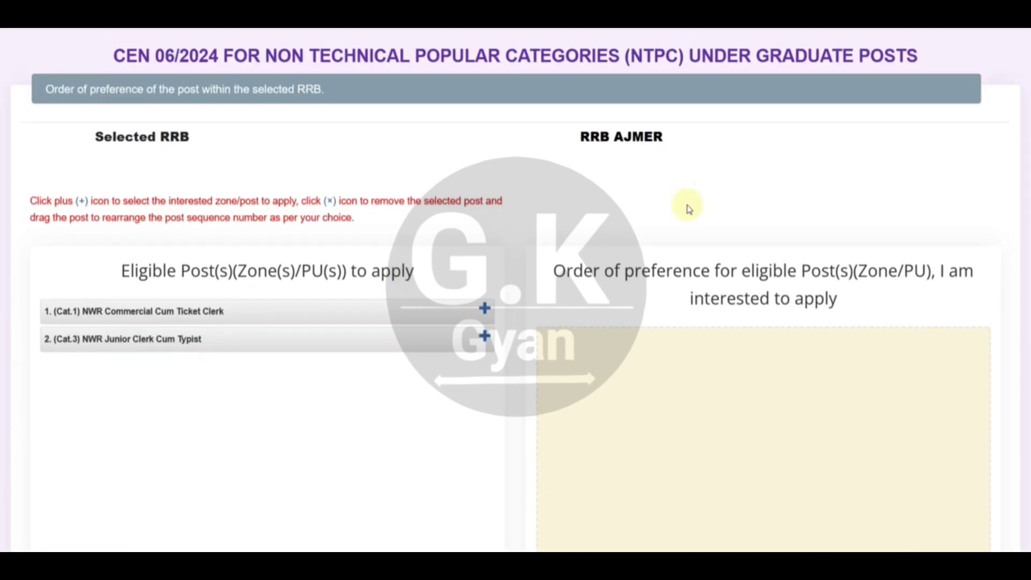
{"action": "scroll", "coordinate": [683, 236], "scroll_direction": "up", "scroll_amount": 3}
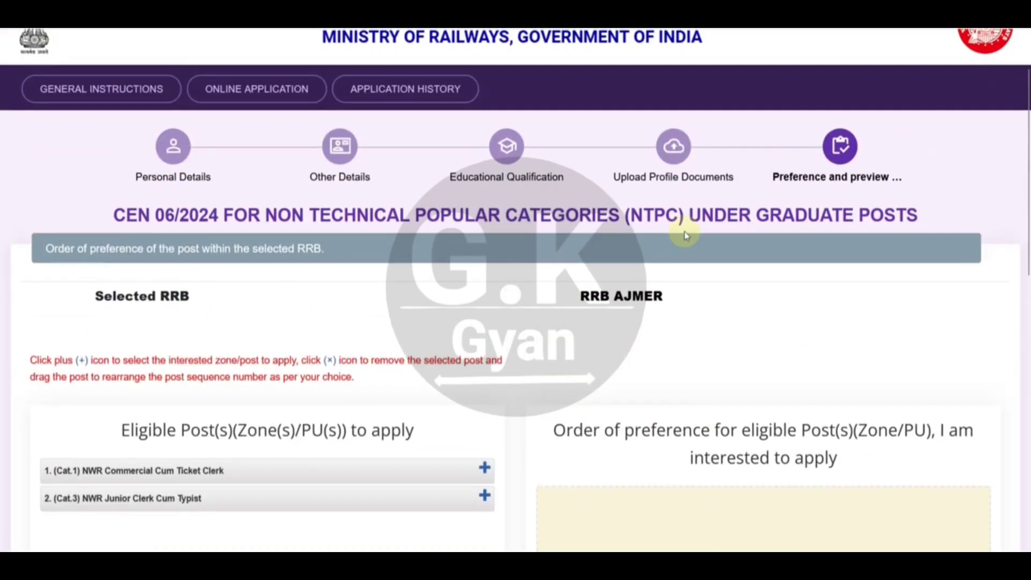
{"action": "left_click", "coordinate": [499, 183]}
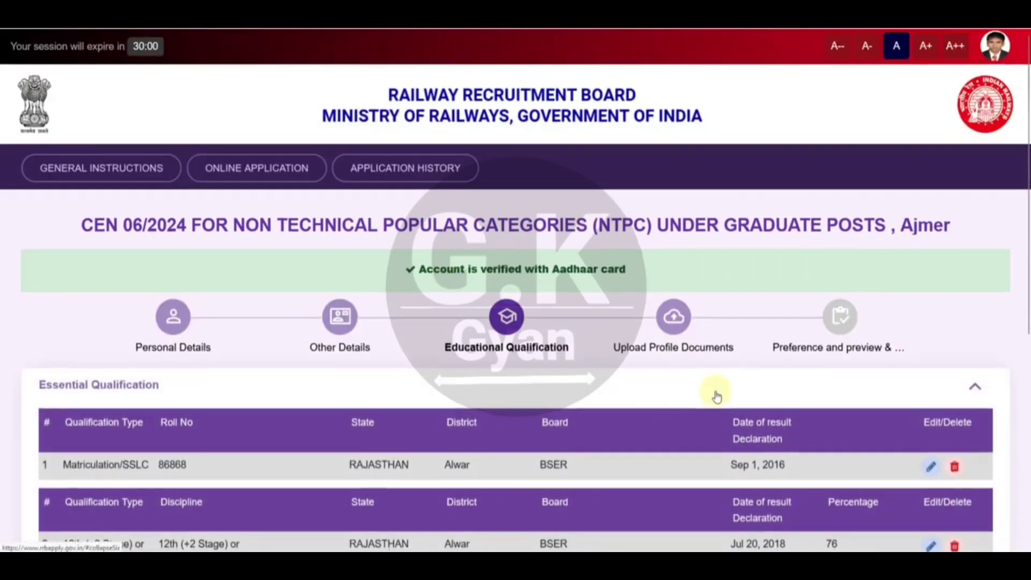
{"action": "scroll", "coordinate": [717, 397], "scroll_direction": "down", "scroll_amount": 4}
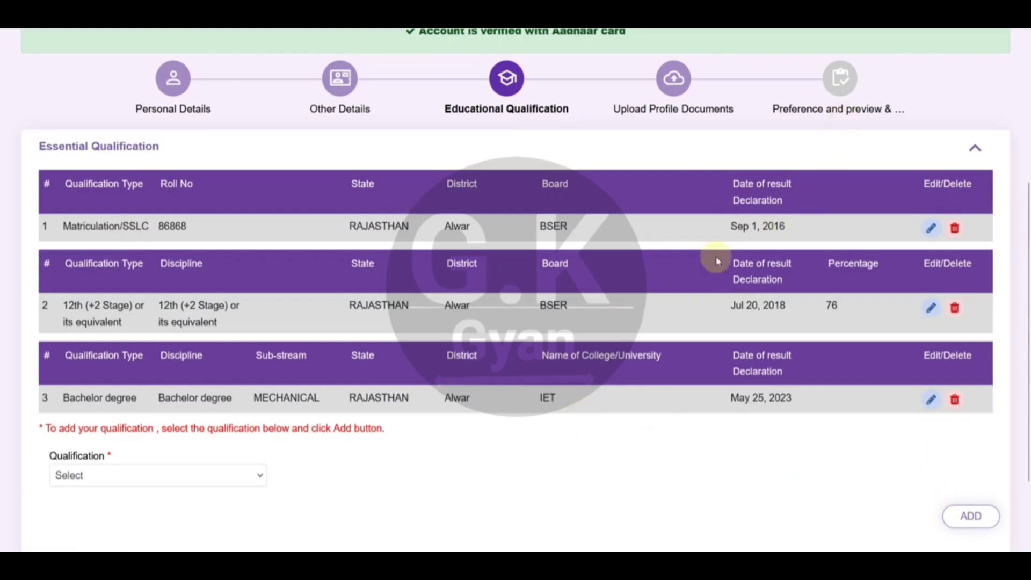
{"action": "left_click", "coordinate": [681, 109]}
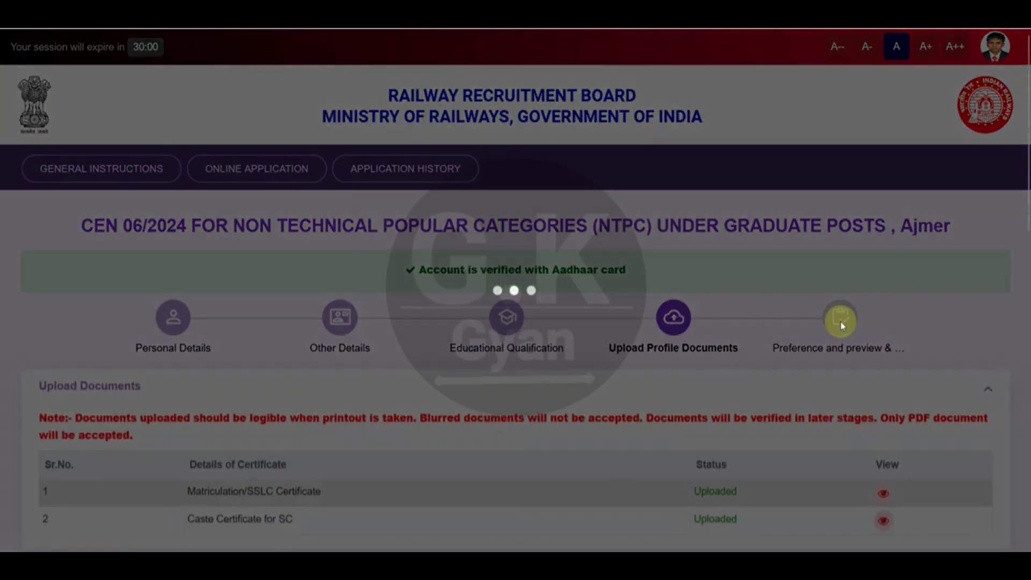
{"action": "scroll", "coordinate": [902, 392], "scroll_direction": "down", "scroll_amount": 10}
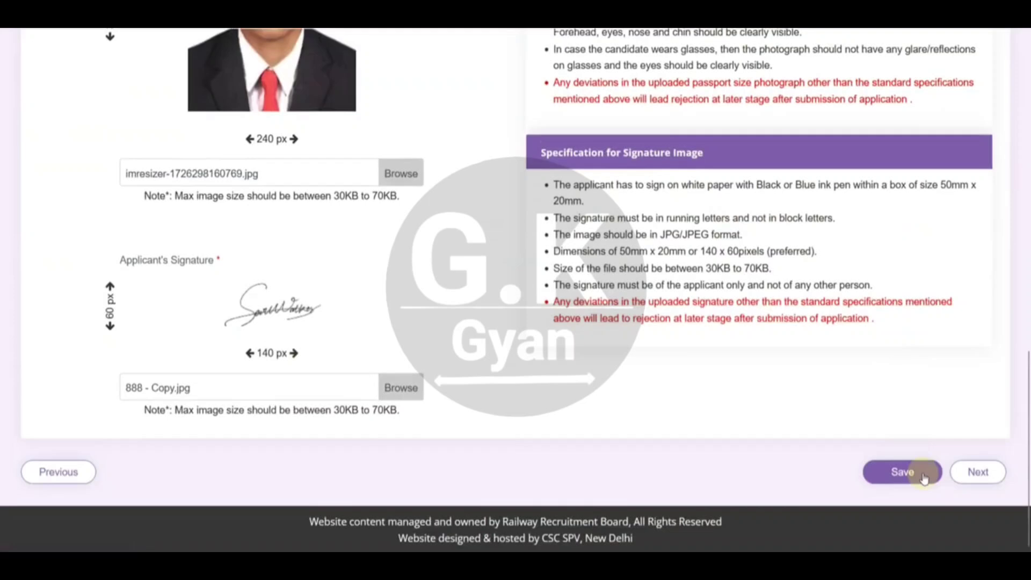
{"action": "left_click", "coordinate": [978, 473]}
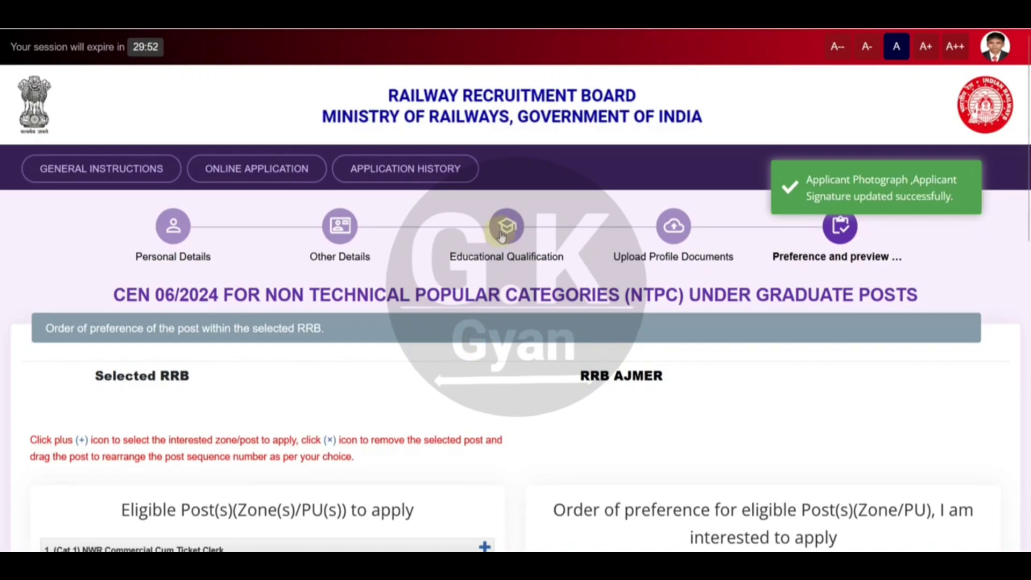
Add NWR Commercial Cum Ticket Clerk as first and NWR Junior Clerk Cum Typist as second post preference.
{"action": "scroll", "coordinate": [577, 271], "scroll_direction": "down", "scroll_amount": 3}
{"action": "left_click_drag", "start_coordinate": [618, 218], "coordinate": [630, 217]}
{"action": "left_click", "coordinate": [688, 224]}
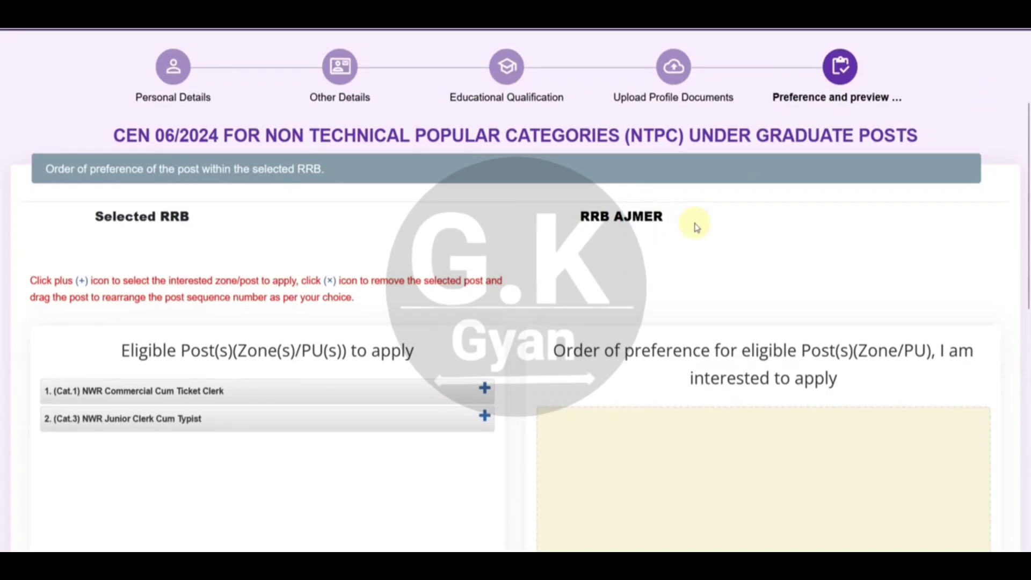
{"action": "scroll", "coordinate": [518, 285], "scroll_direction": "down", "scroll_amount": 2}
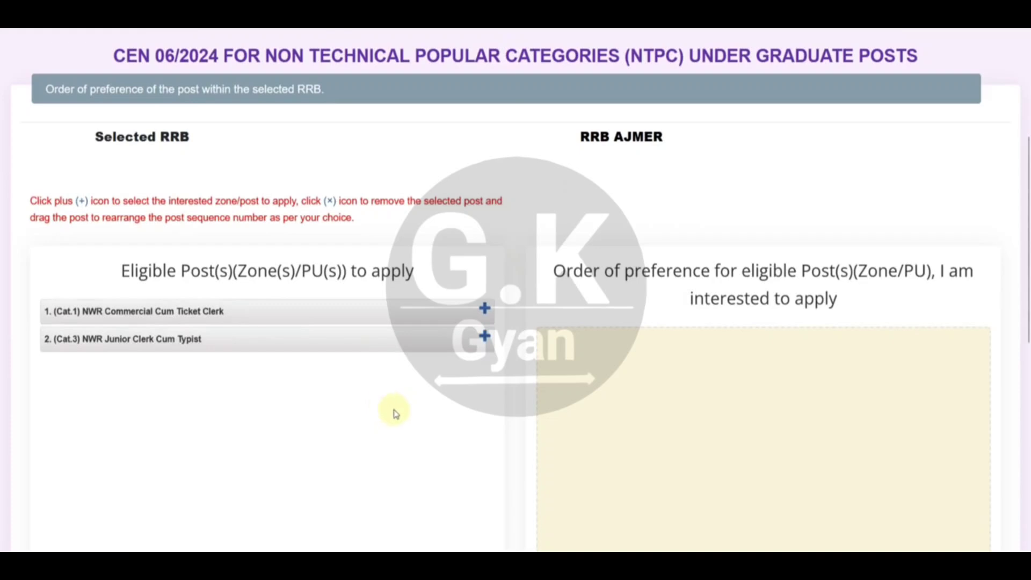
{"action": "scroll", "coordinate": [403, 414], "scroll_direction": "up", "scroll_amount": 2}
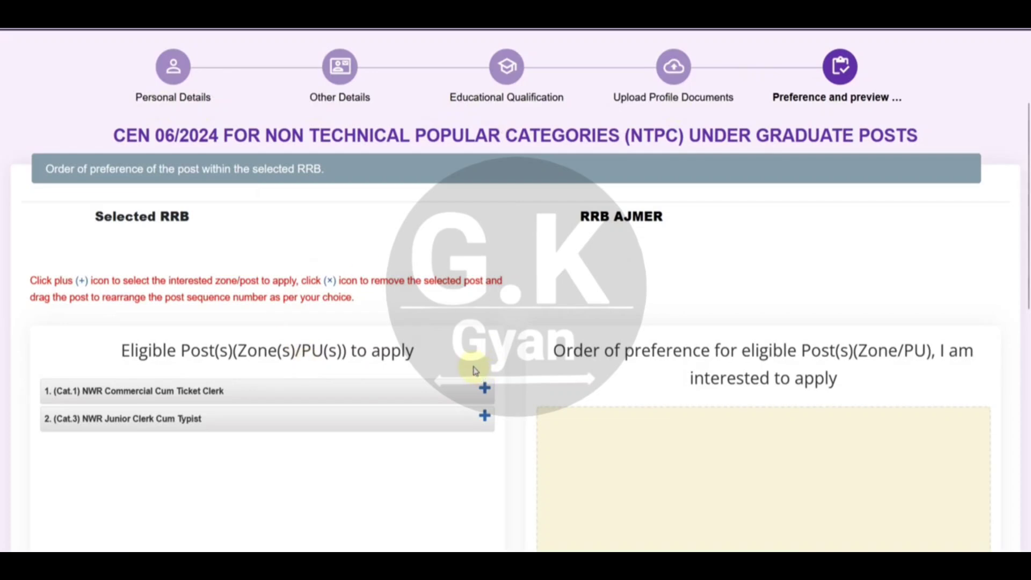
{"action": "scroll", "coordinate": [475, 370], "scroll_direction": "down", "scroll_amount": 2}
{"action": "left_click", "coordinate": [484, 309]}
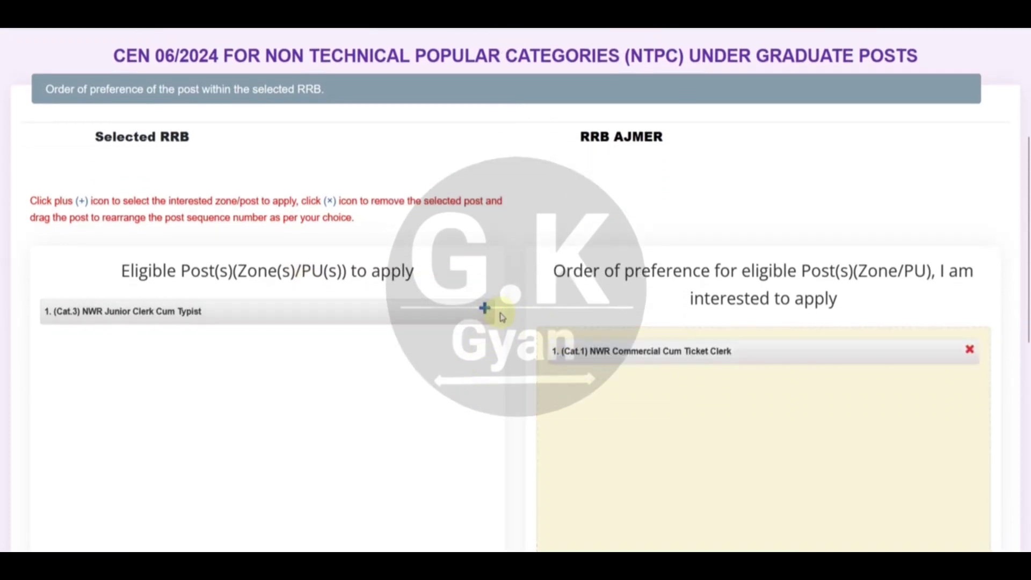
{"action": "left_click", "coordinate": [484, 309]}
Confirm that the order of post preference was checked and accept the declaration on meeting the eligibility criteria.
{"action": "scroll", "coordinate": [480, 366], "scroll_direction": "down", "scroll_amount": 6}
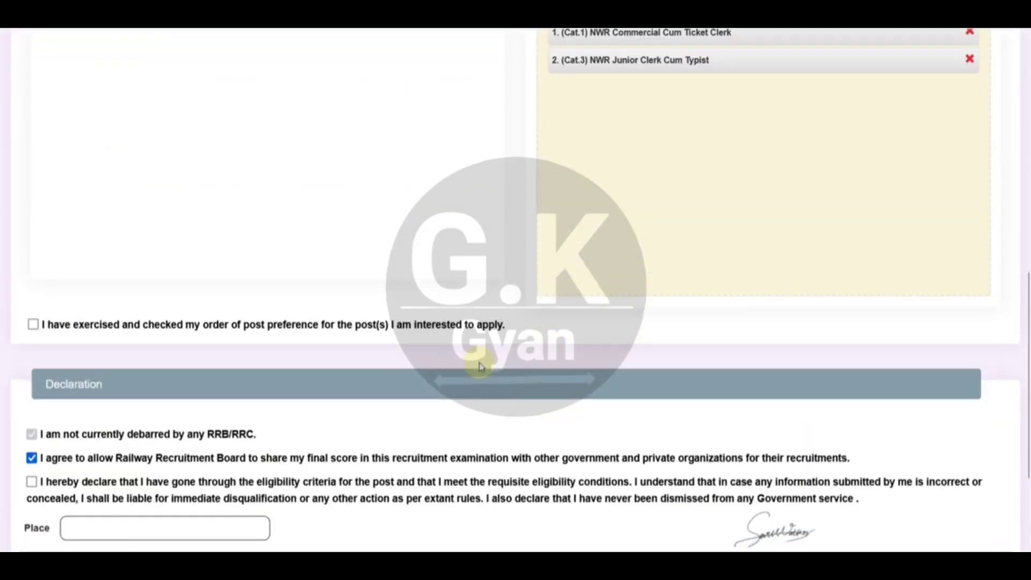
{"action": "scroll", "coordinate": [127, 313], "scroll_direction": "down", "scroll_amount": 2}
{"action": "left_click", "coordinate": [33, 244]}
{"action": "scroll", "coordinate": [102, 271], "scroll_direction": "down", "scroll_amount": 2}
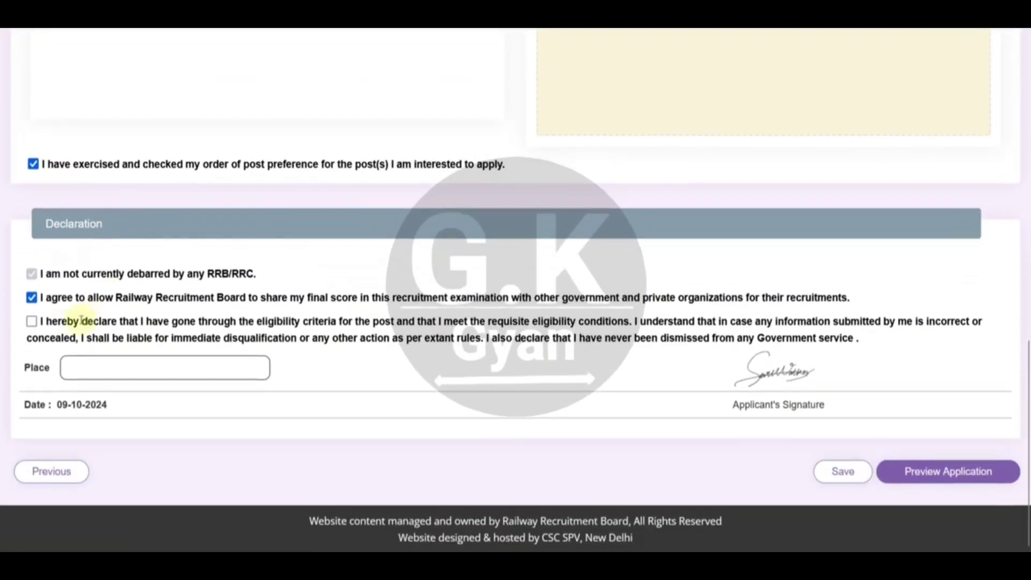
{"action": "left_click", "coordinate": [31, 321]}
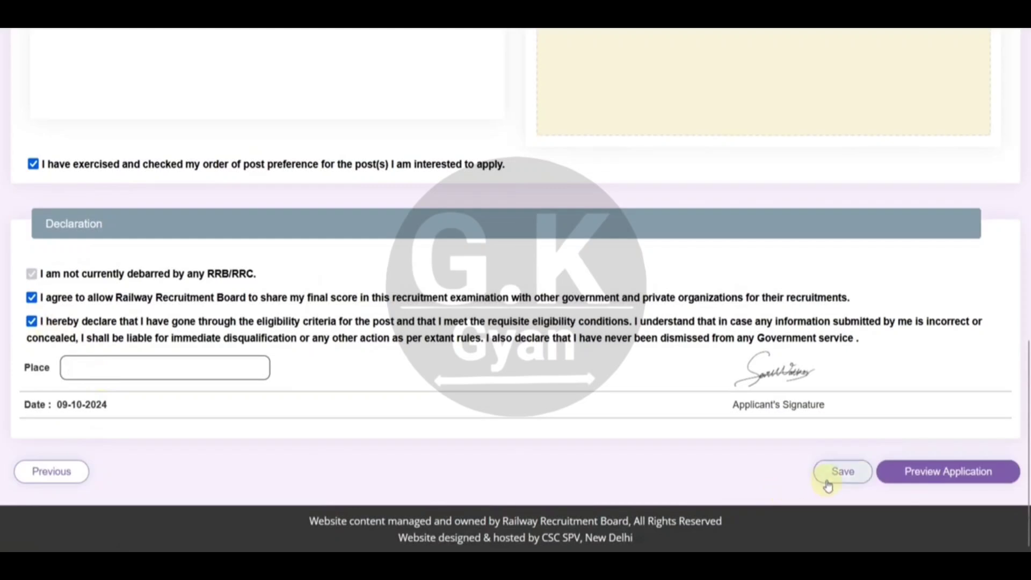
Save and preview the application, and confirm that its details were re-checked and found correct.
{"action": "left_click", "coordinate": [905, 484]}
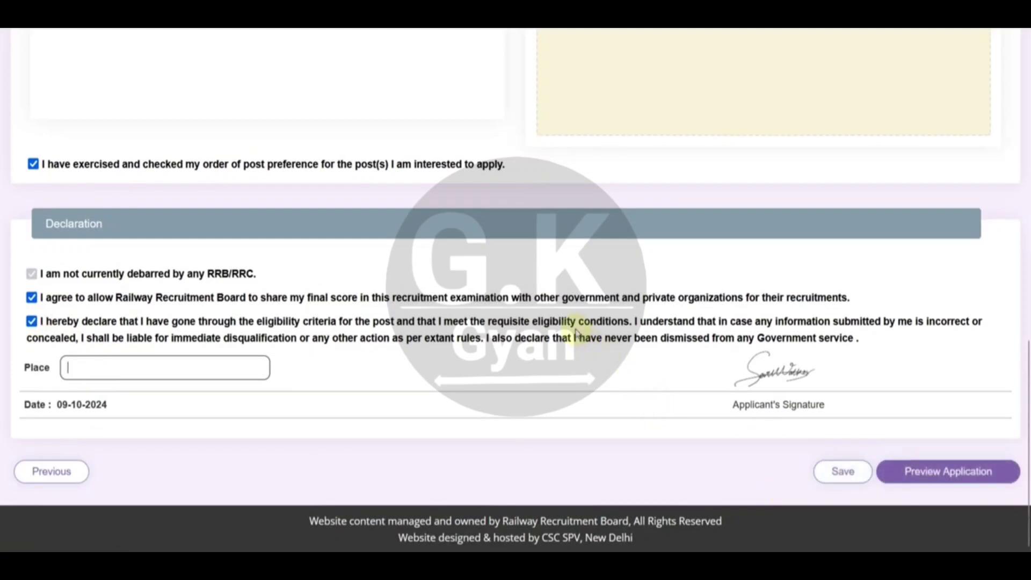
{"action": "left_click", "coordinate": [854, 468]}
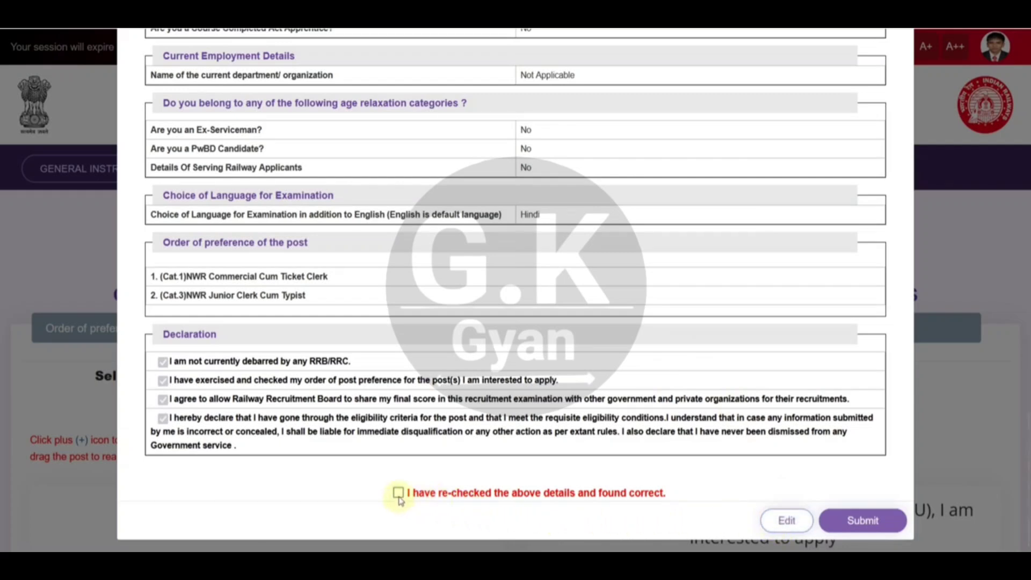
{"action": "left_click", "coordinate": [398, 493]}
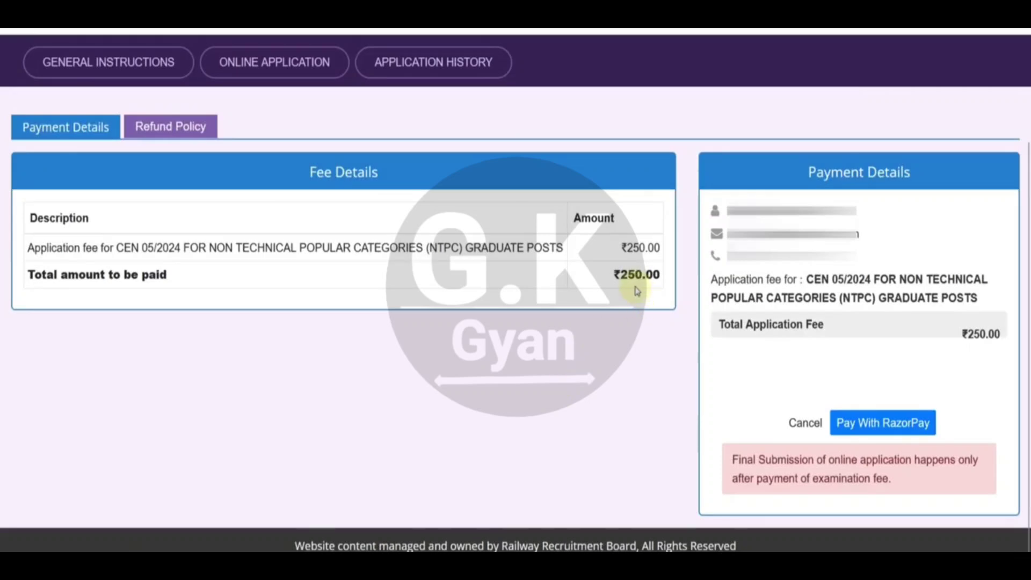
Start the ₹250 application fee payment with RazorPay and choose UPI / QR as the payment method.
{"action": "left_click", "coordinate": [884, 424]}
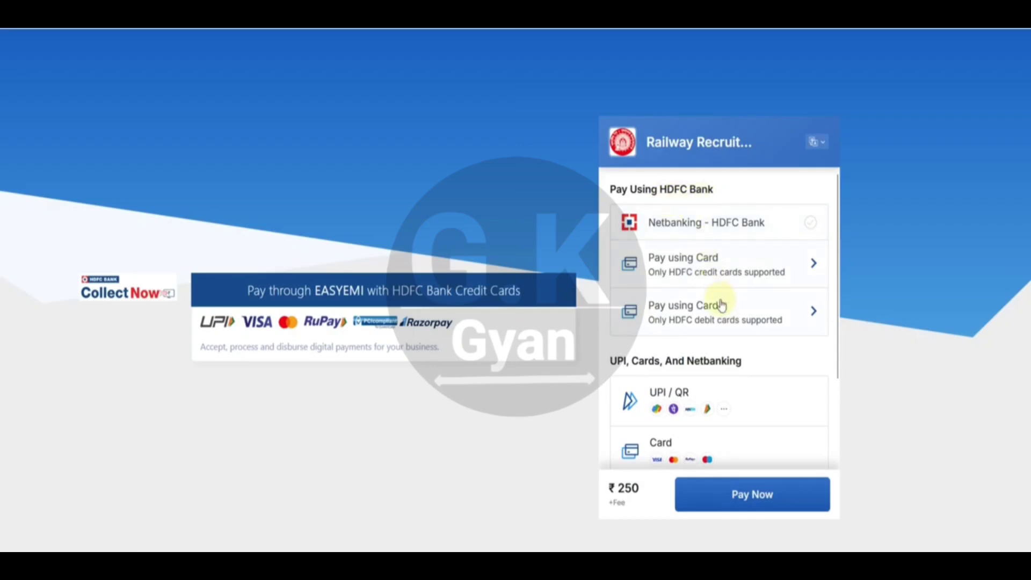
{"action": "scroll", "coordinate": [722, 306], "scroll_direction": "down", "scroll_amount": 1}
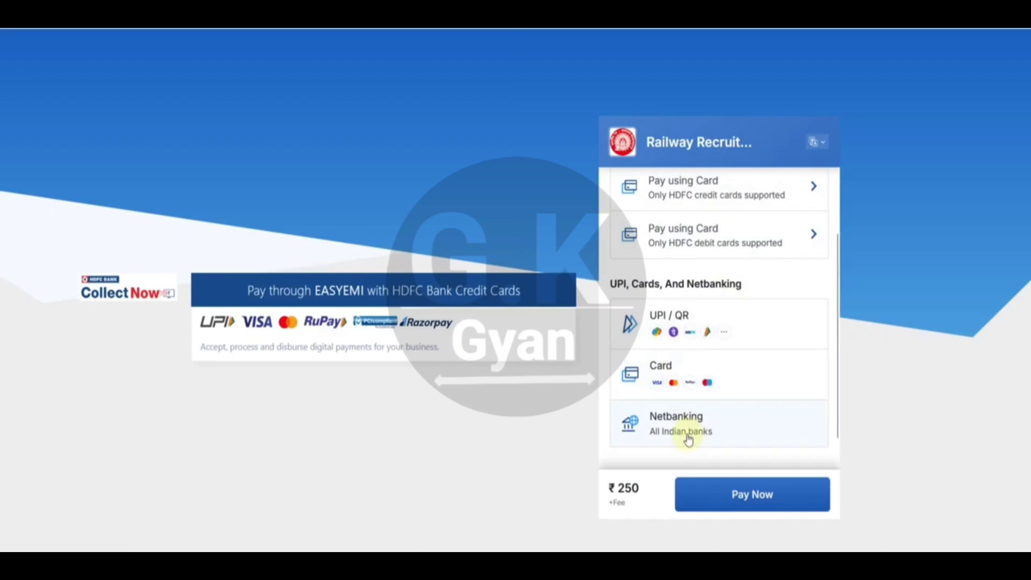
{"action": "left_click", "coordinate": [705, 335]}
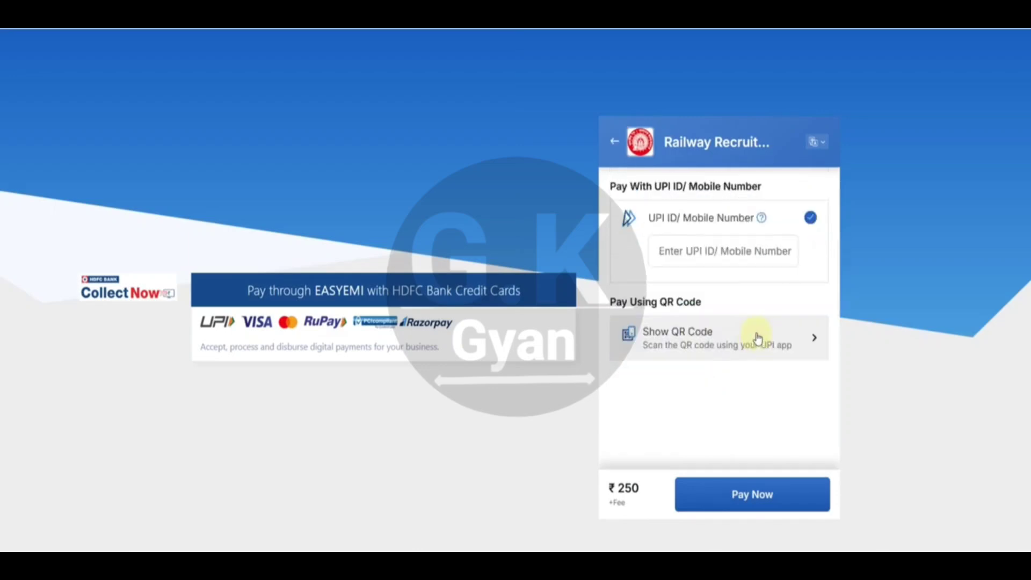